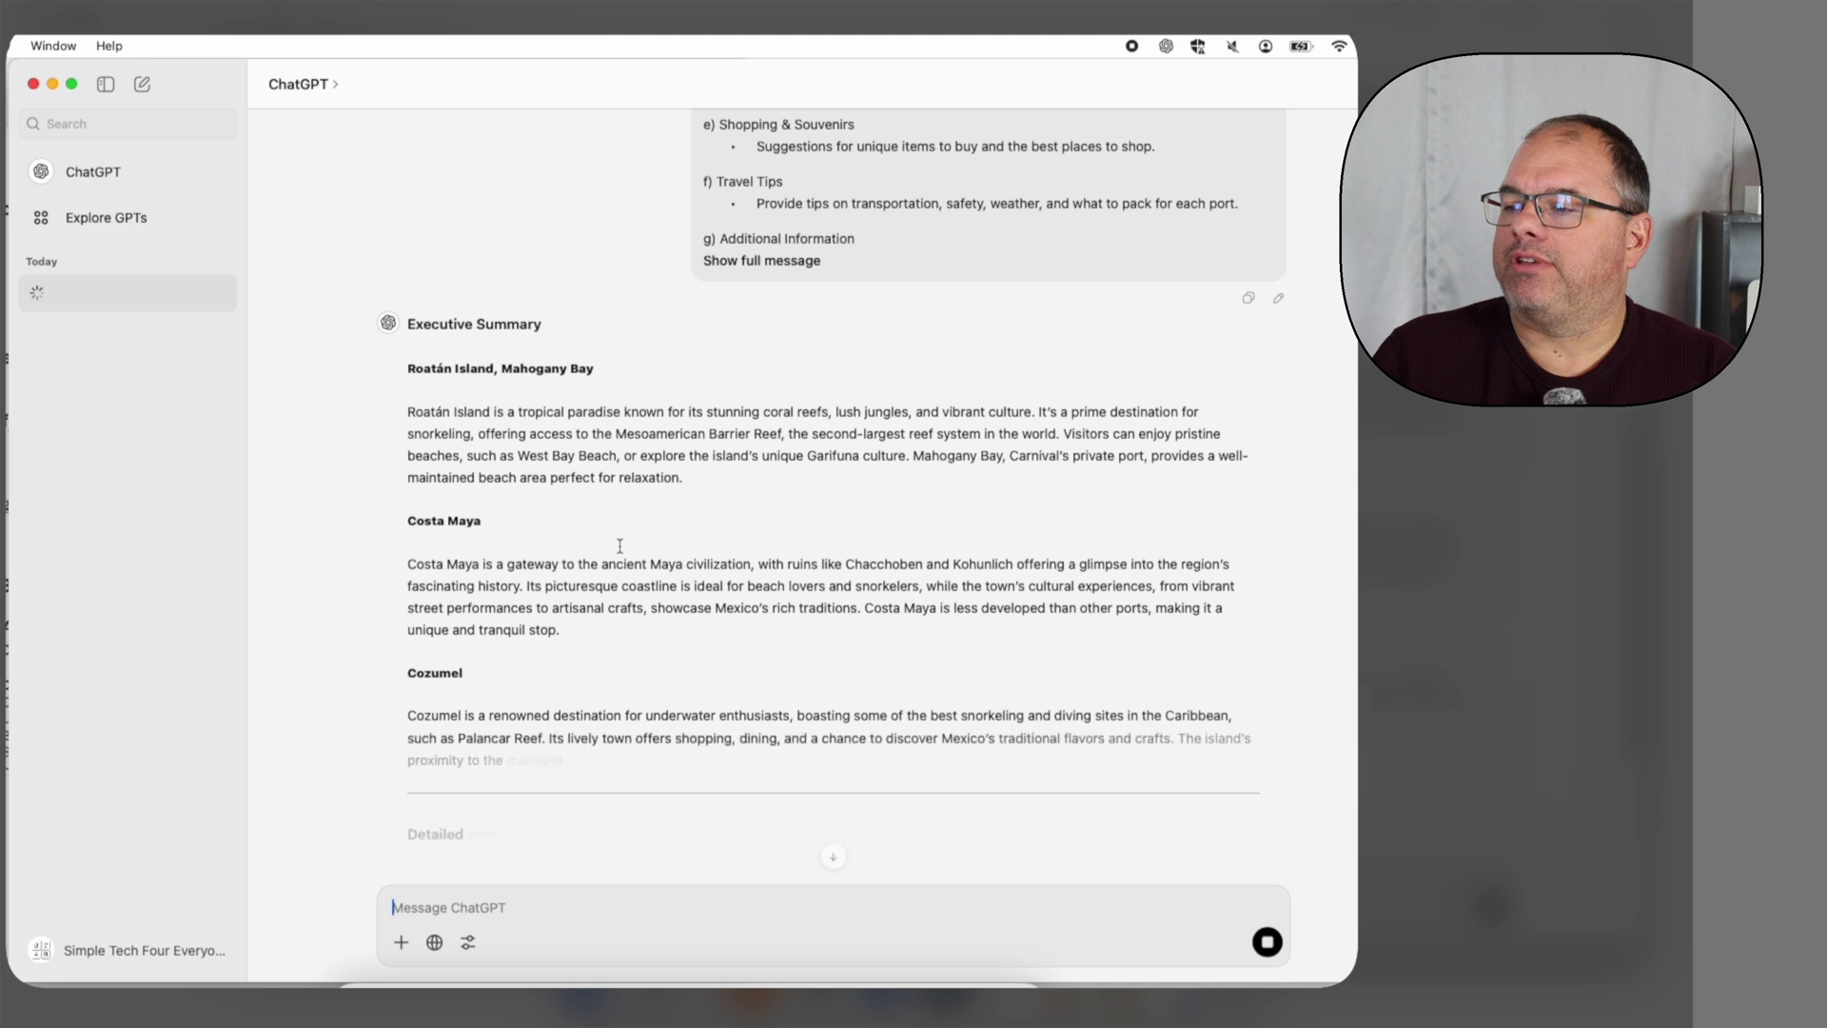
- Read the generated cruise report, covering the executive summary and the detailed sections for Roatán, Costa Maya and Cozumel
scroll(600, 505, down, 3)
scroll(633, 552, down, 5)
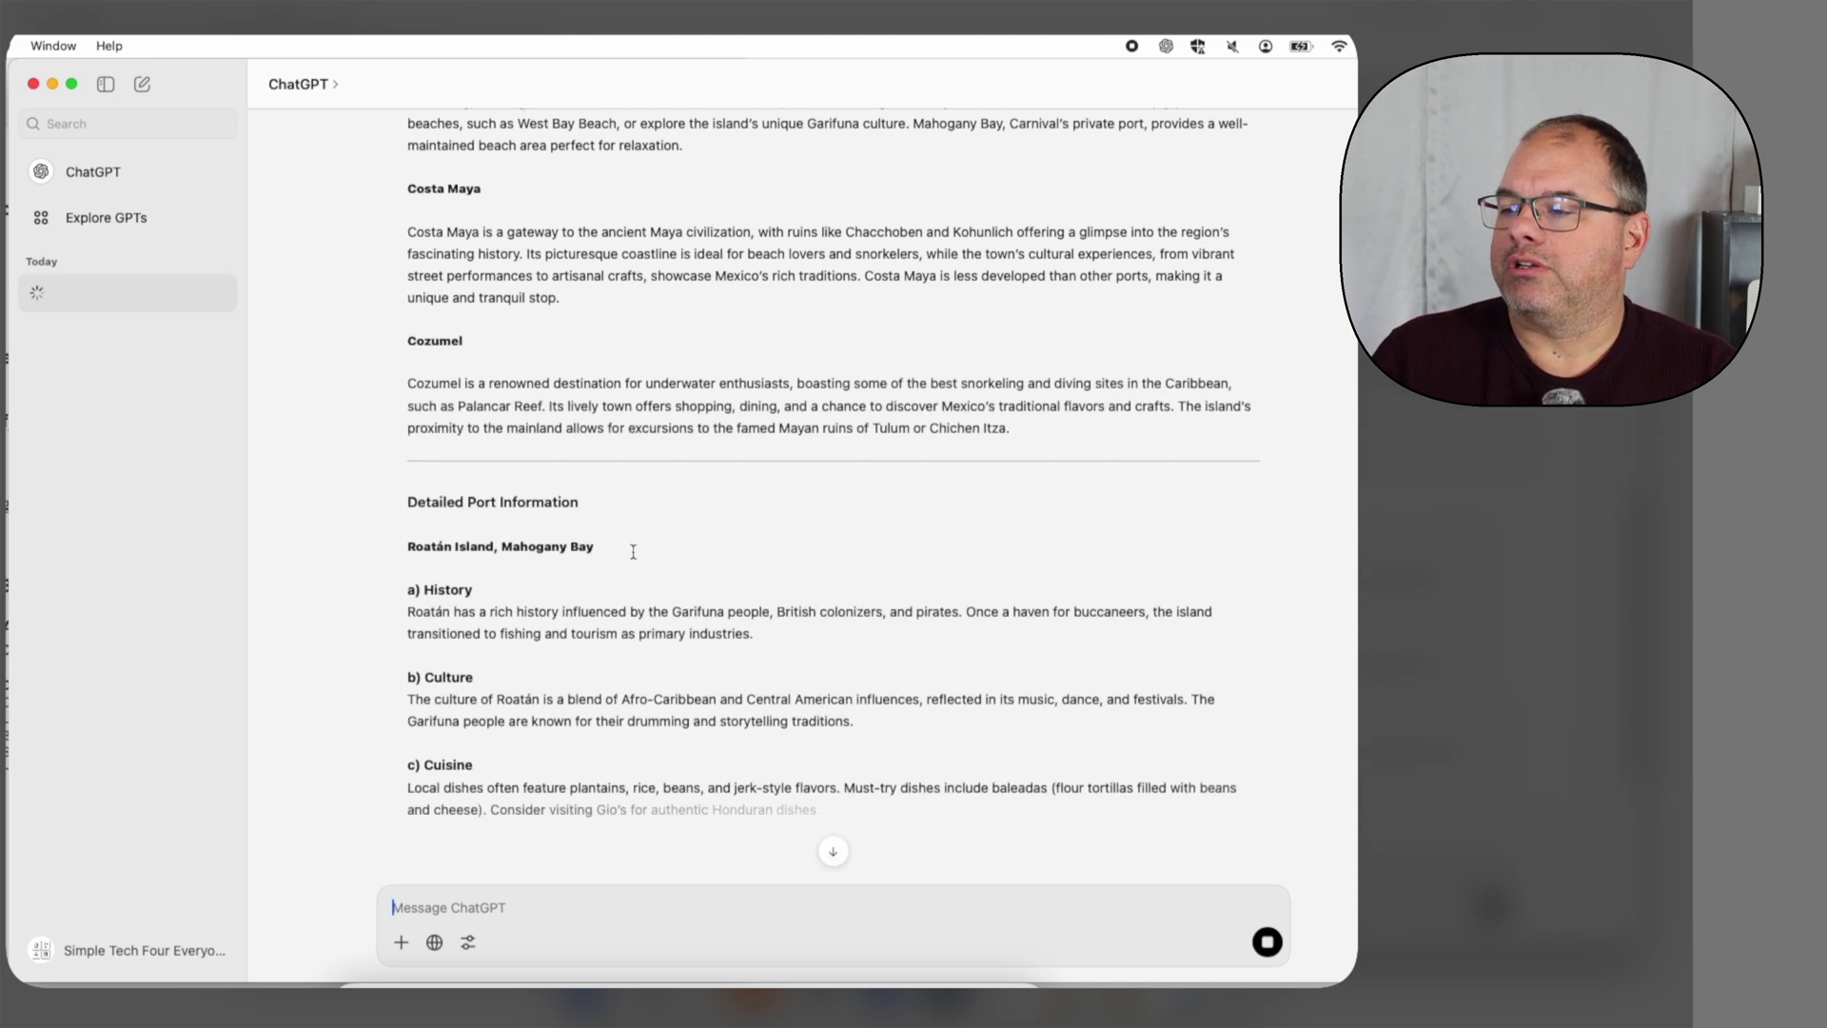
scroll(633, 552, down, 4)
scroll(633, 552, down, 5)
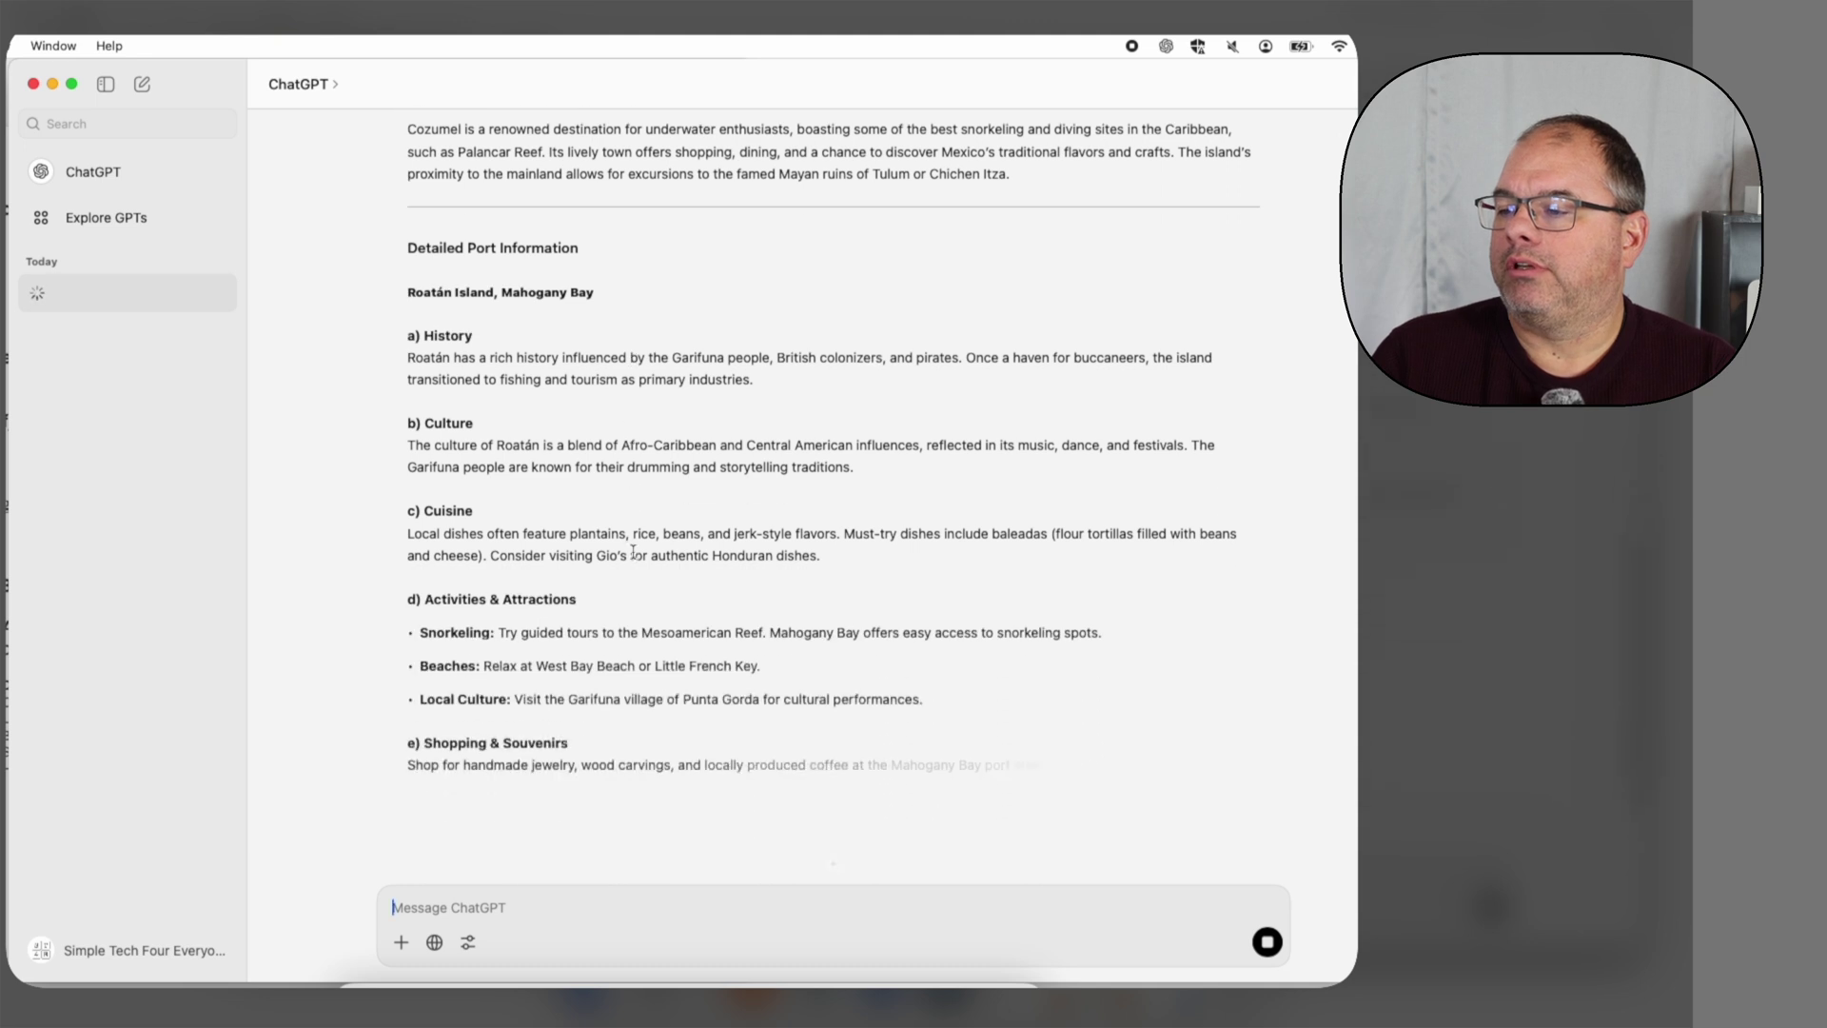
scroll(633, 552, down, 2)
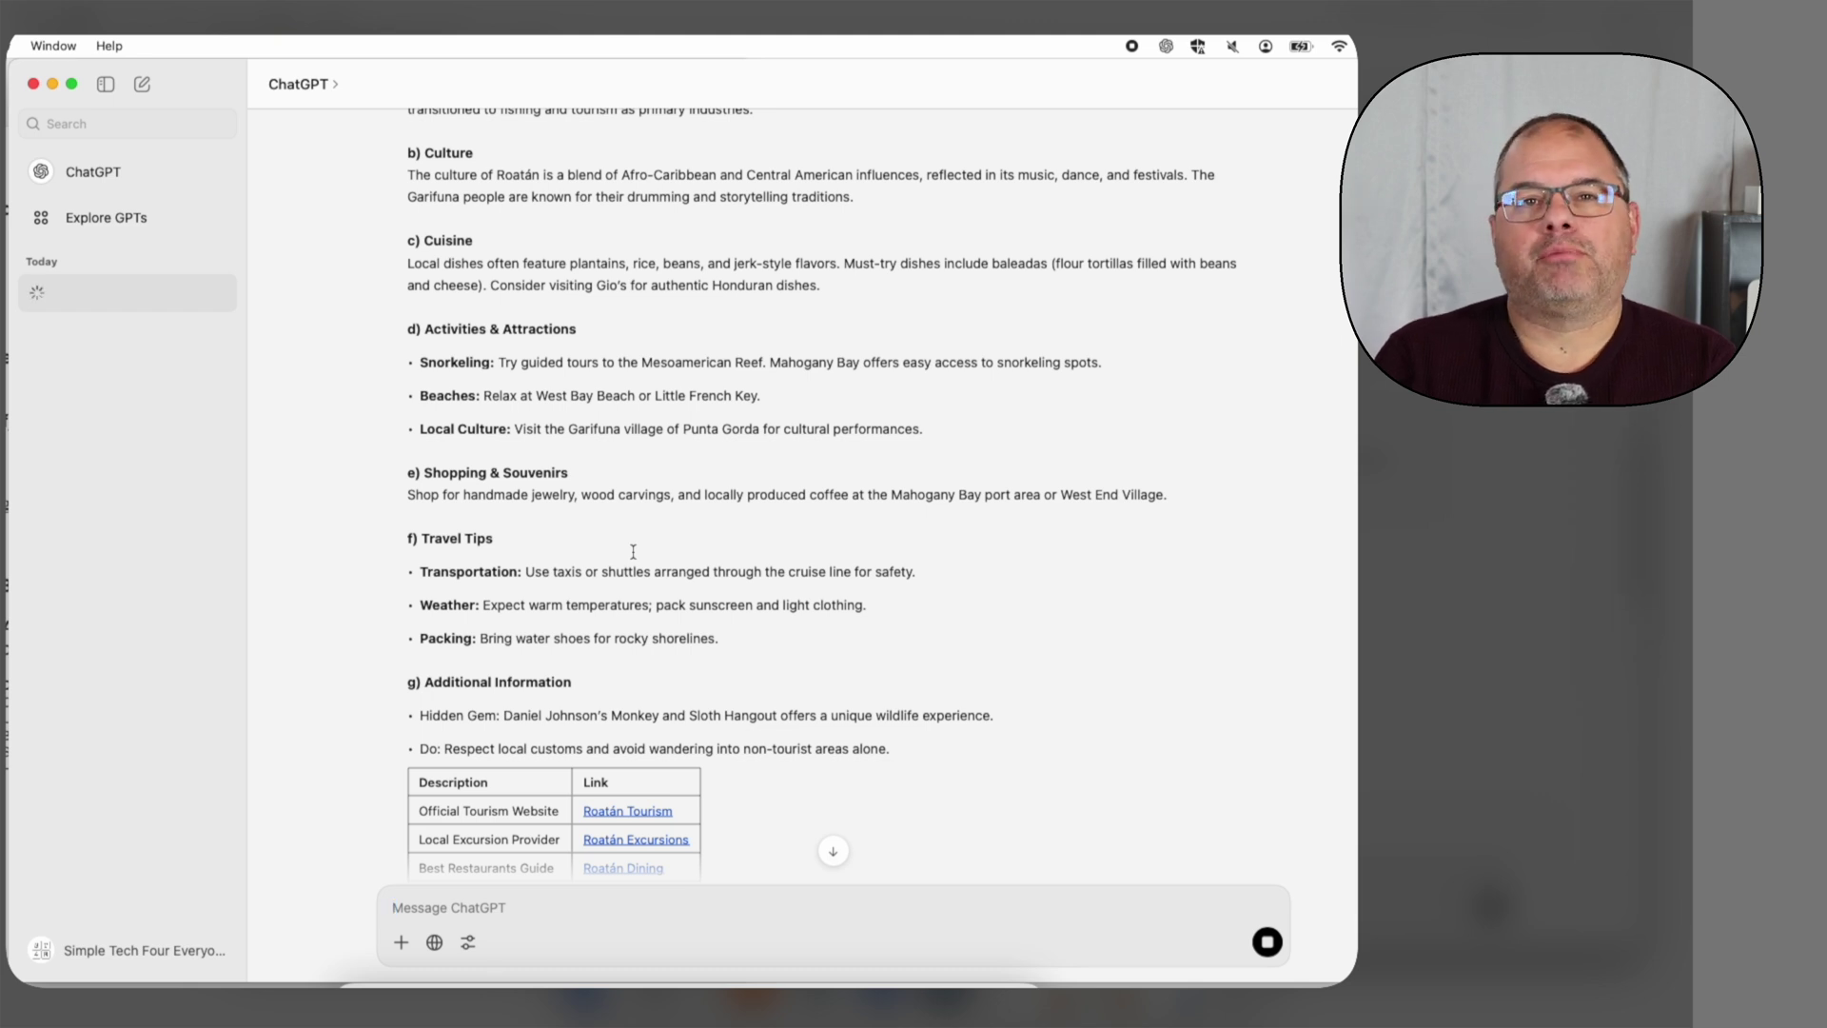
scroll(787, 570, down, 10)
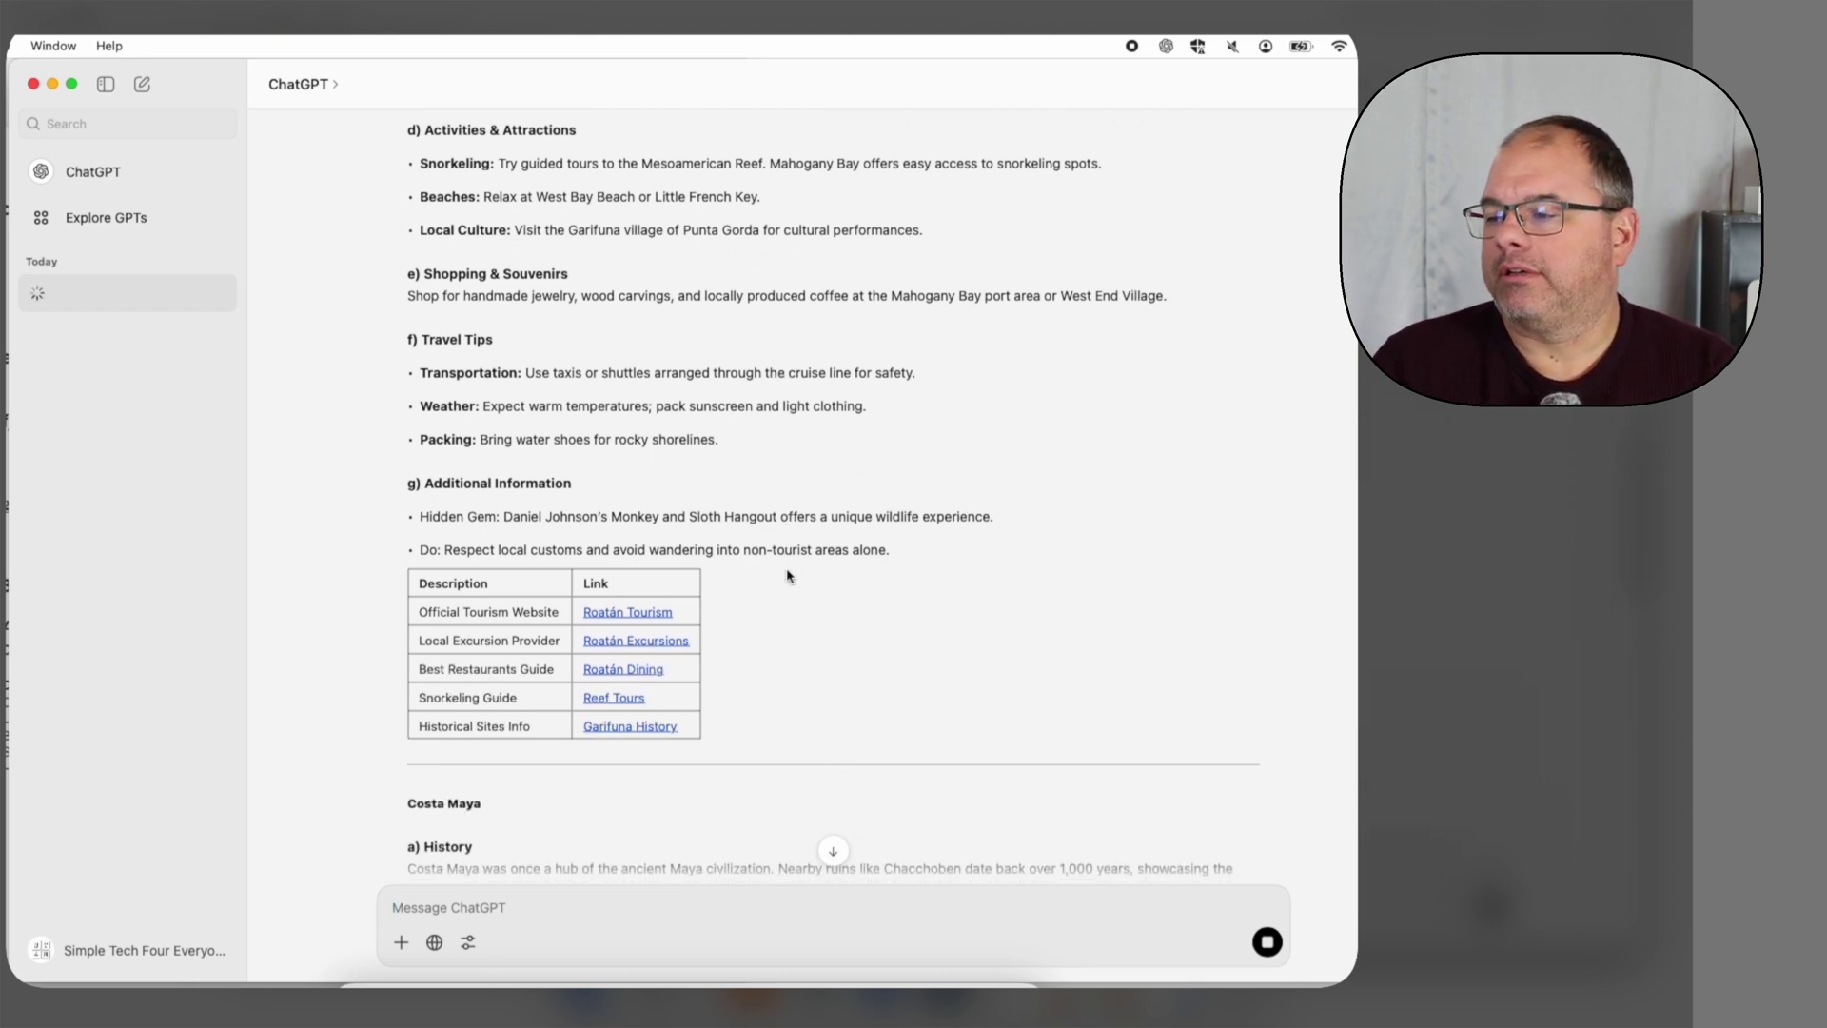
scroll(787, 570, down, 12)
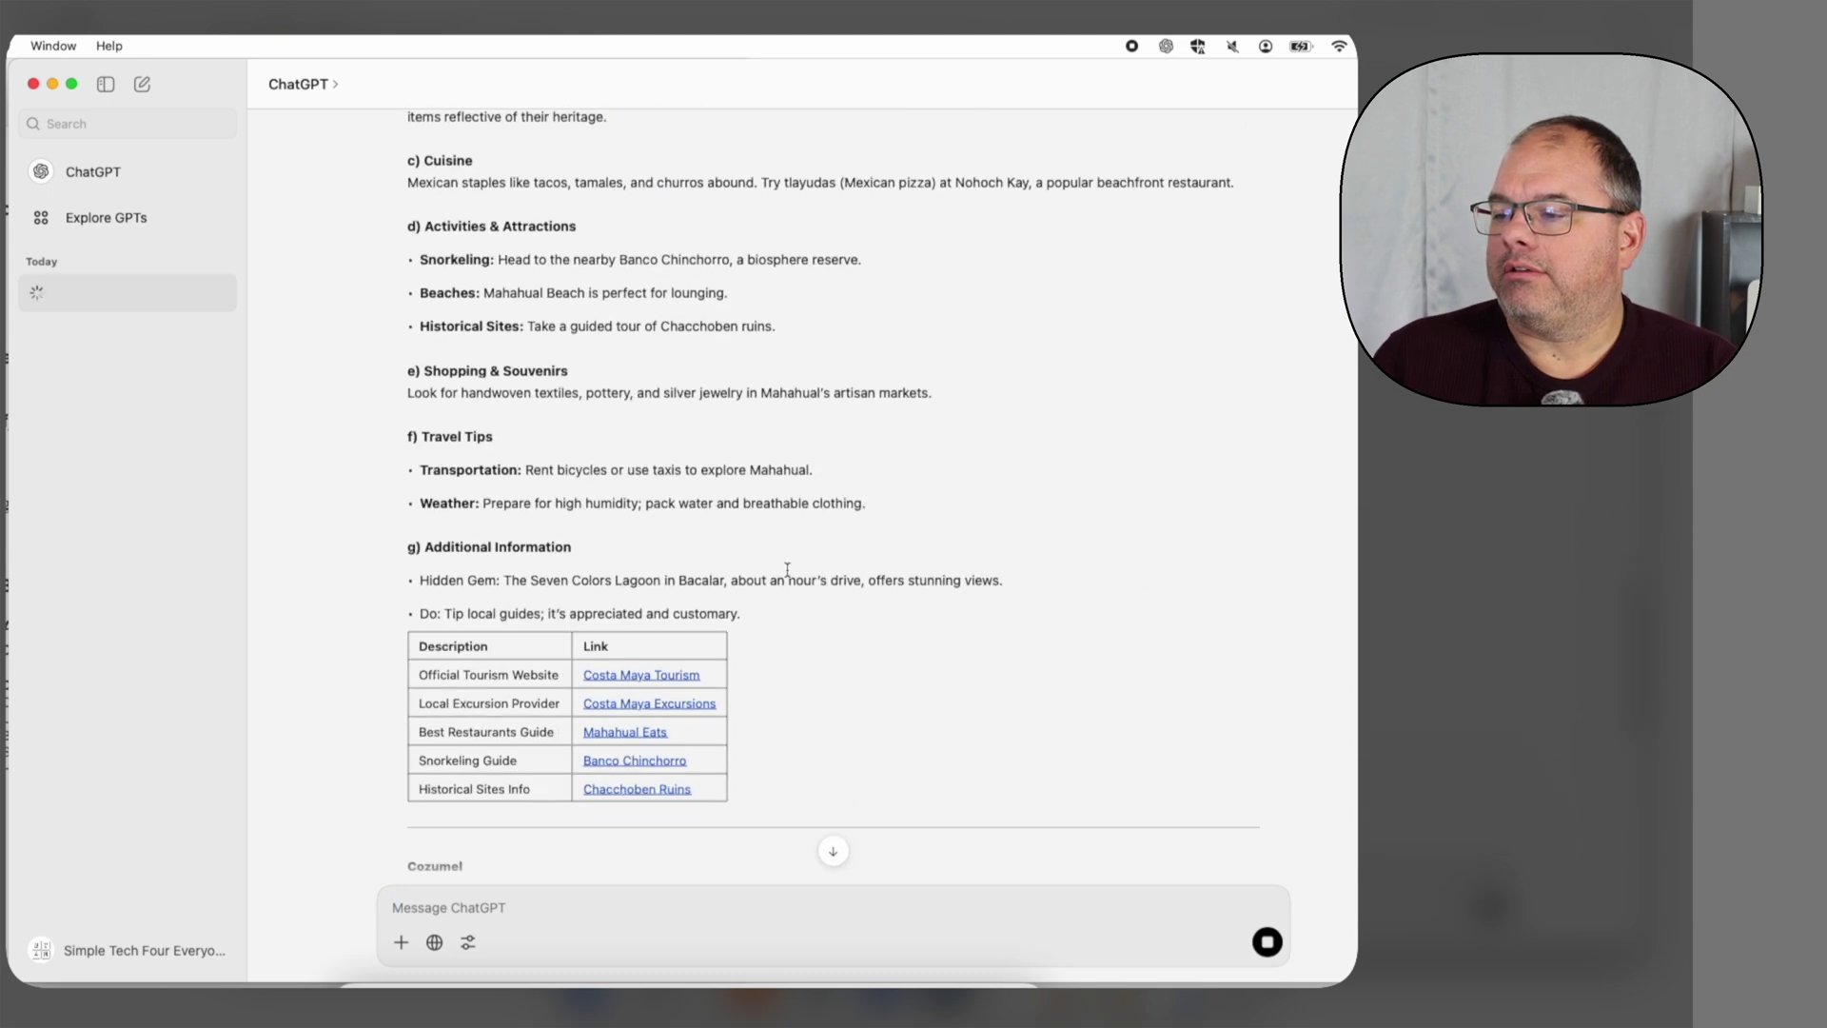
scroll(787, 569, down, 4)
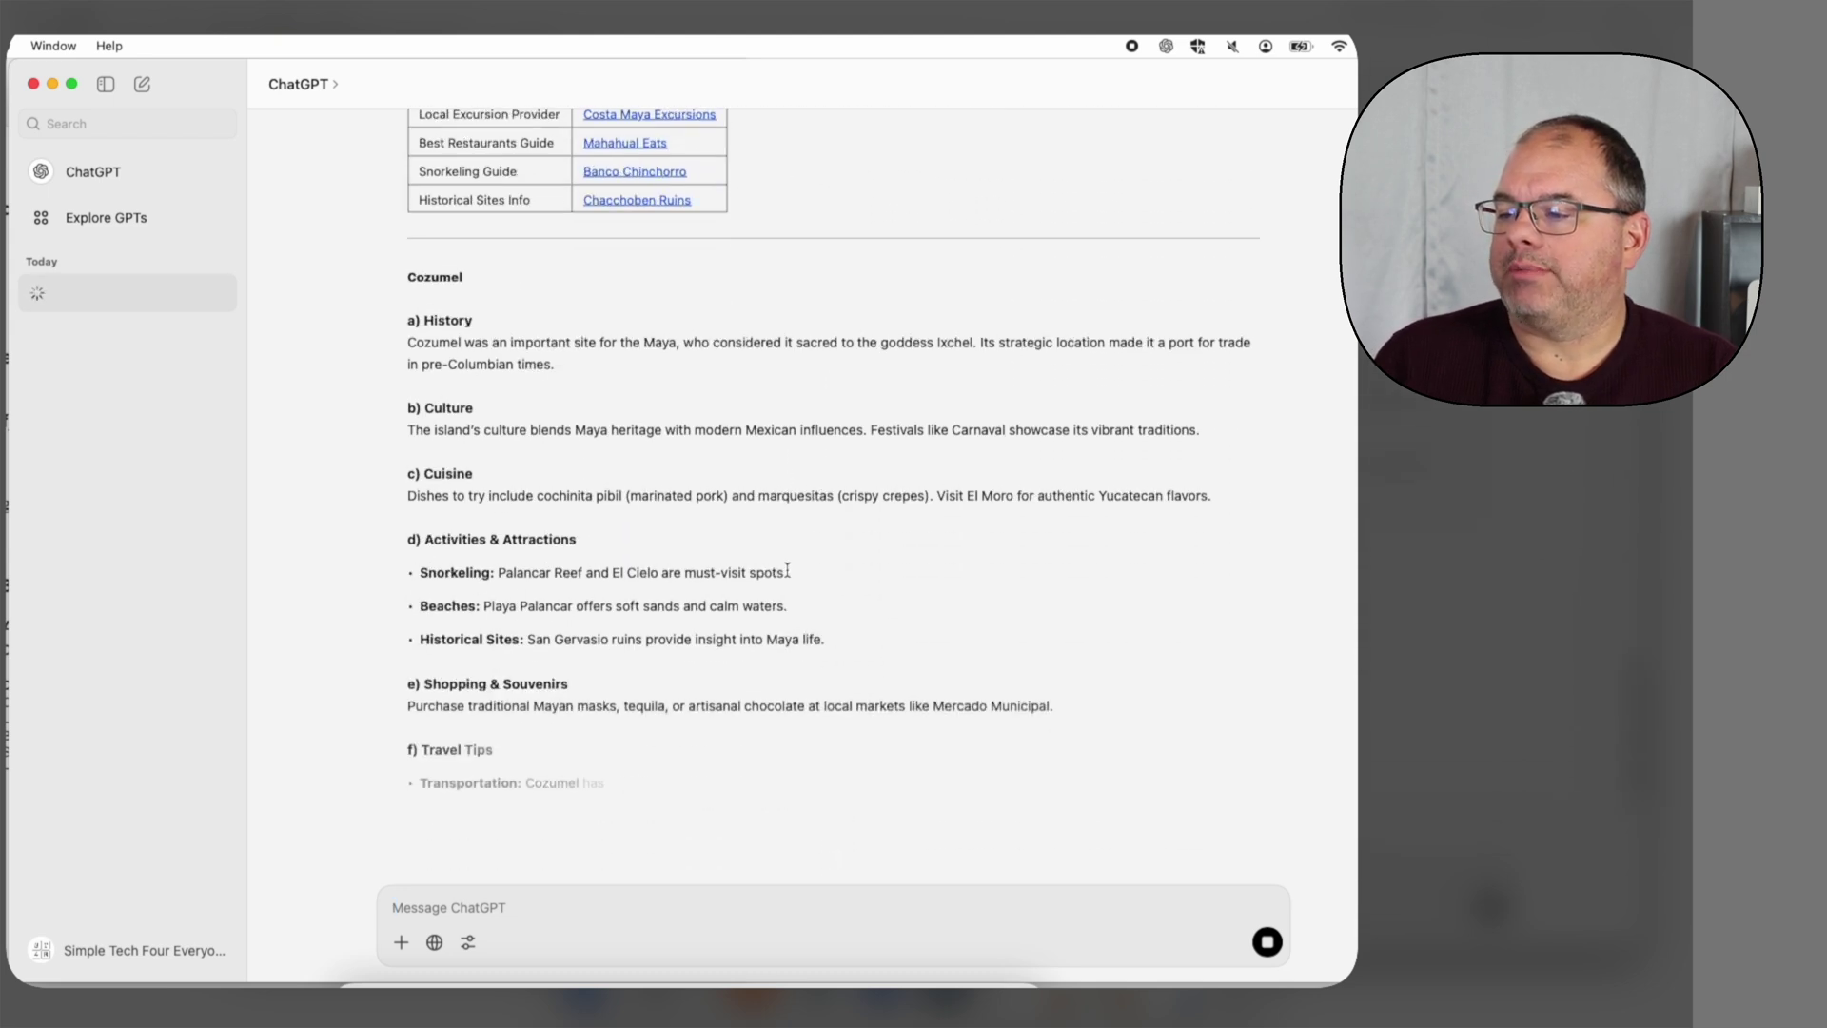
scroll(811, 574, down, 5)
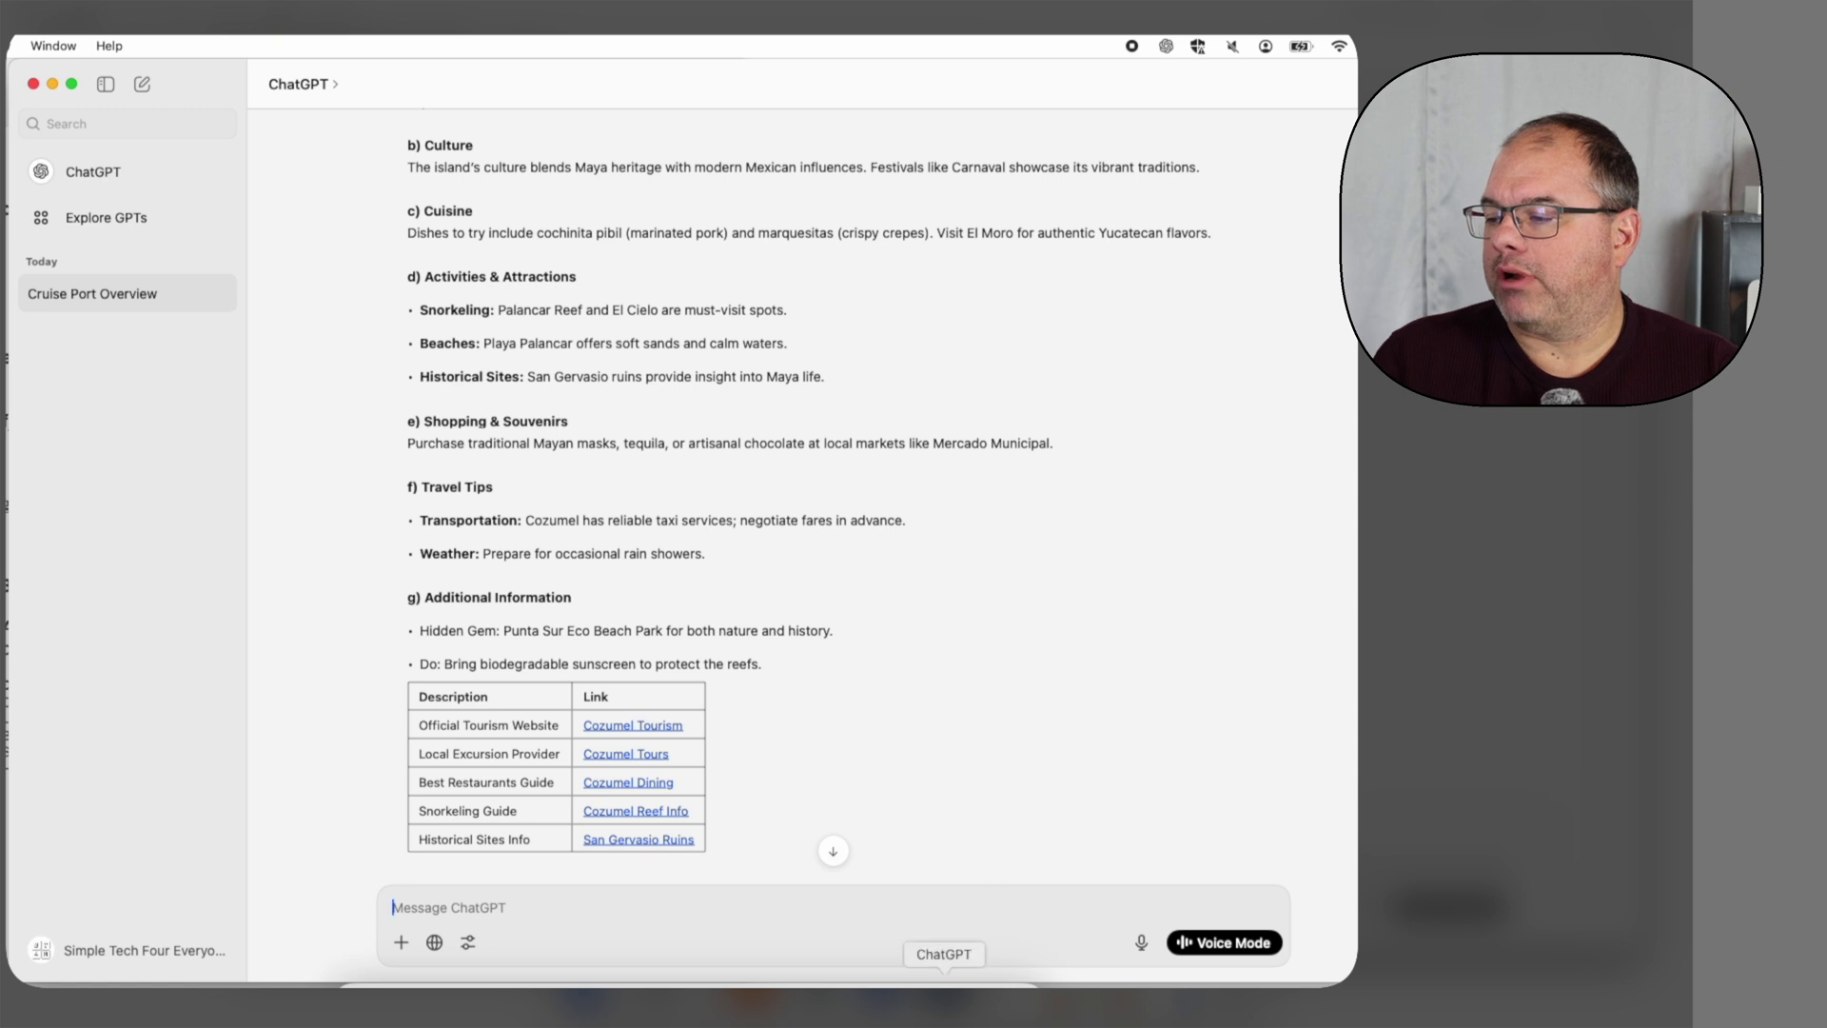
- Switch to ChatGPT in the web browser, reload the page, enlarge the window and open the Cruise Port Overview chat
click(944, 999)
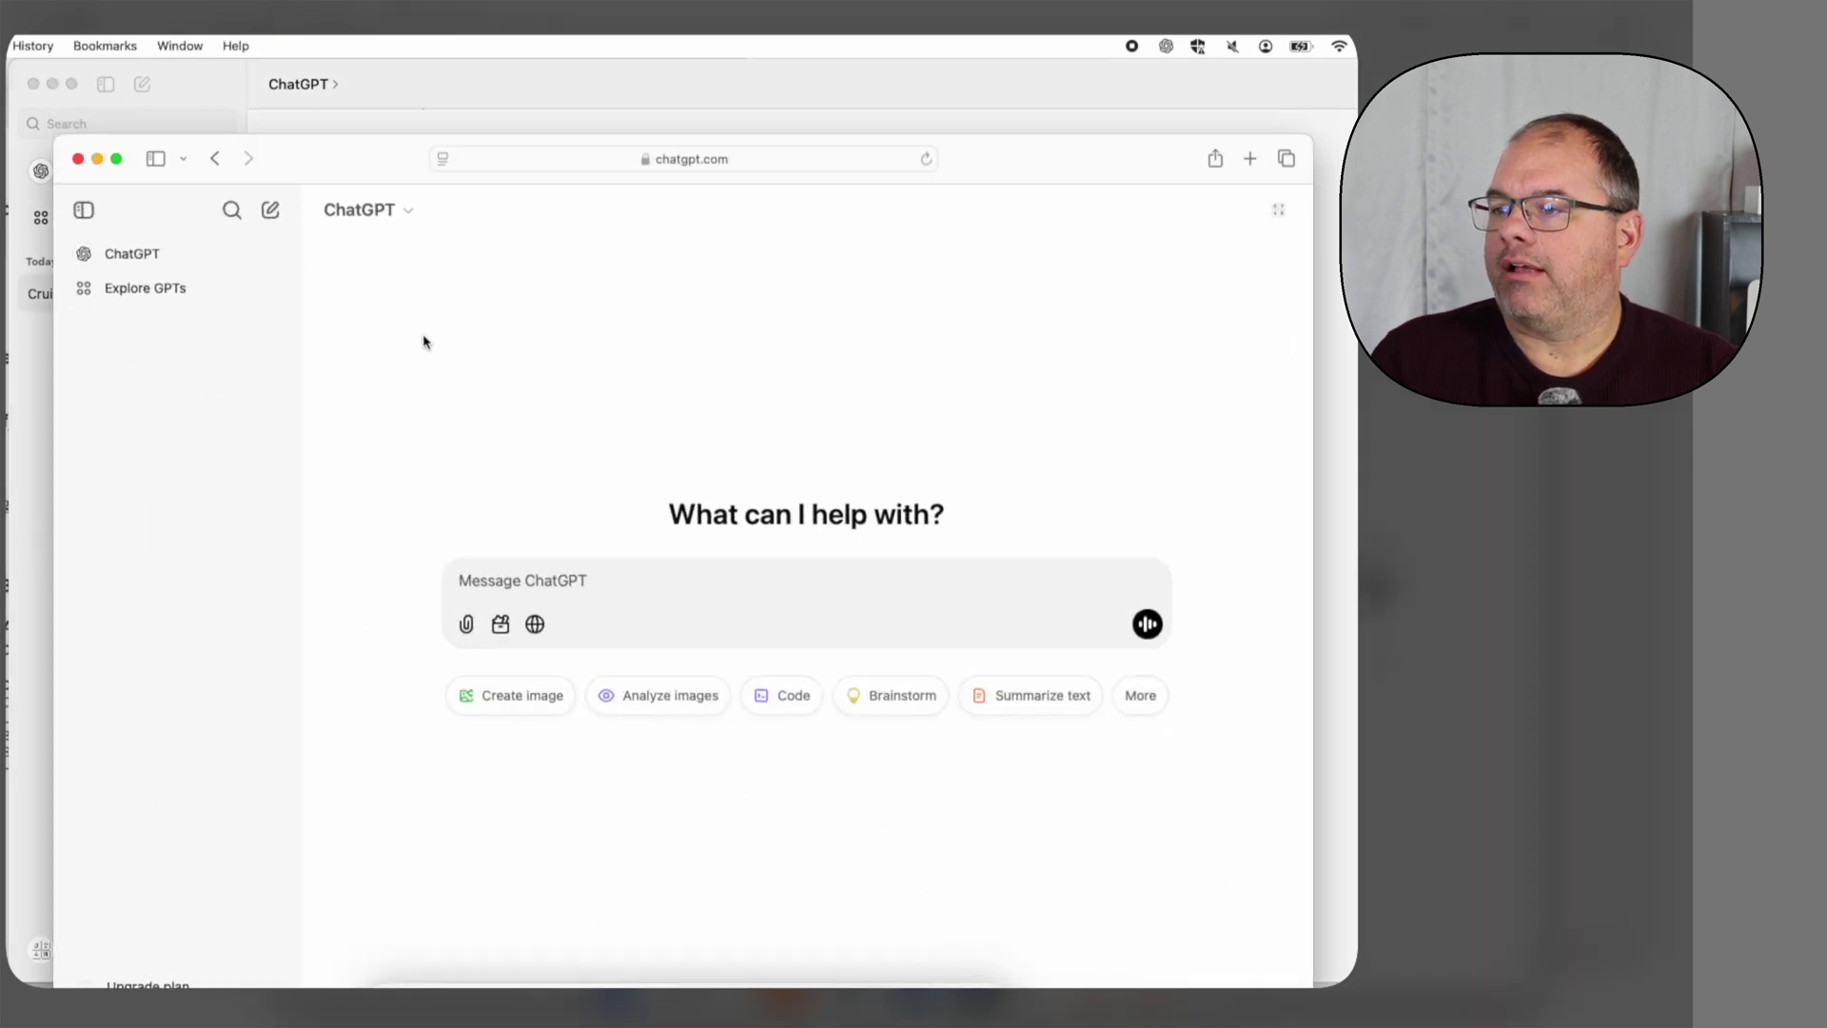
click(925, 160)
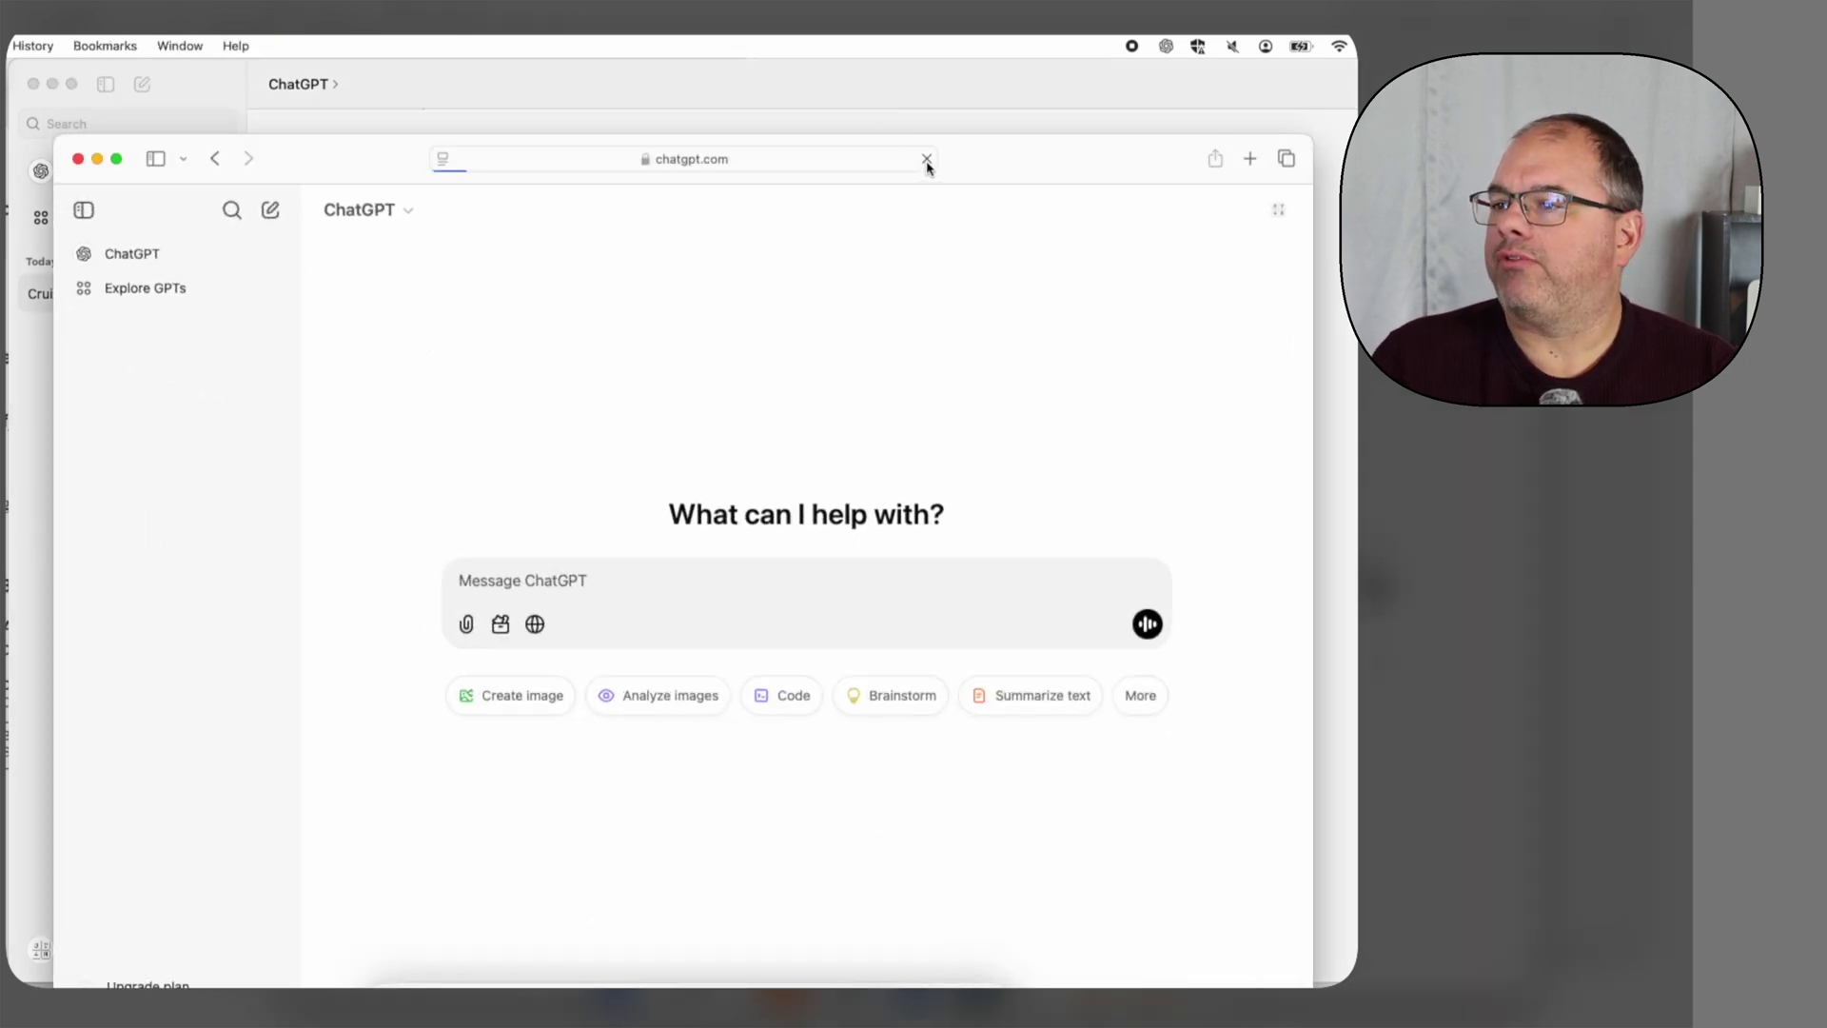
drag(1007, 146, 975, 81)
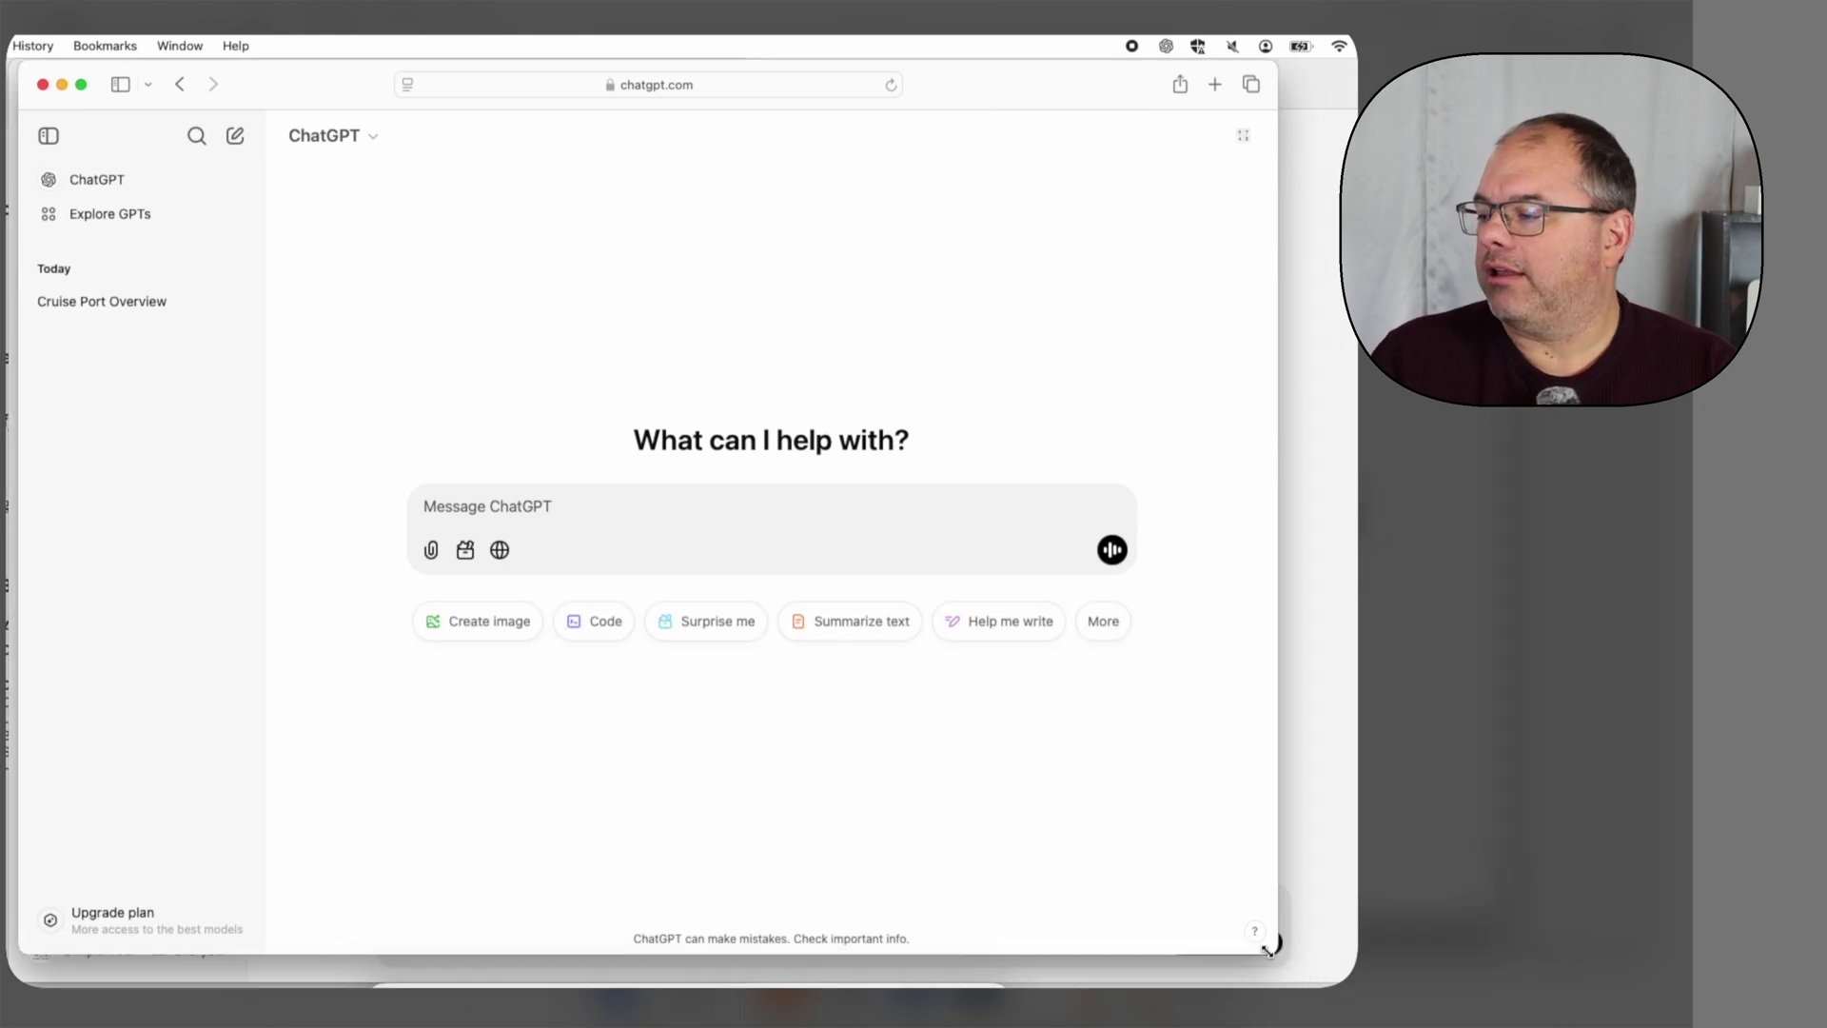
drag(1276, 954, 1357, 980)
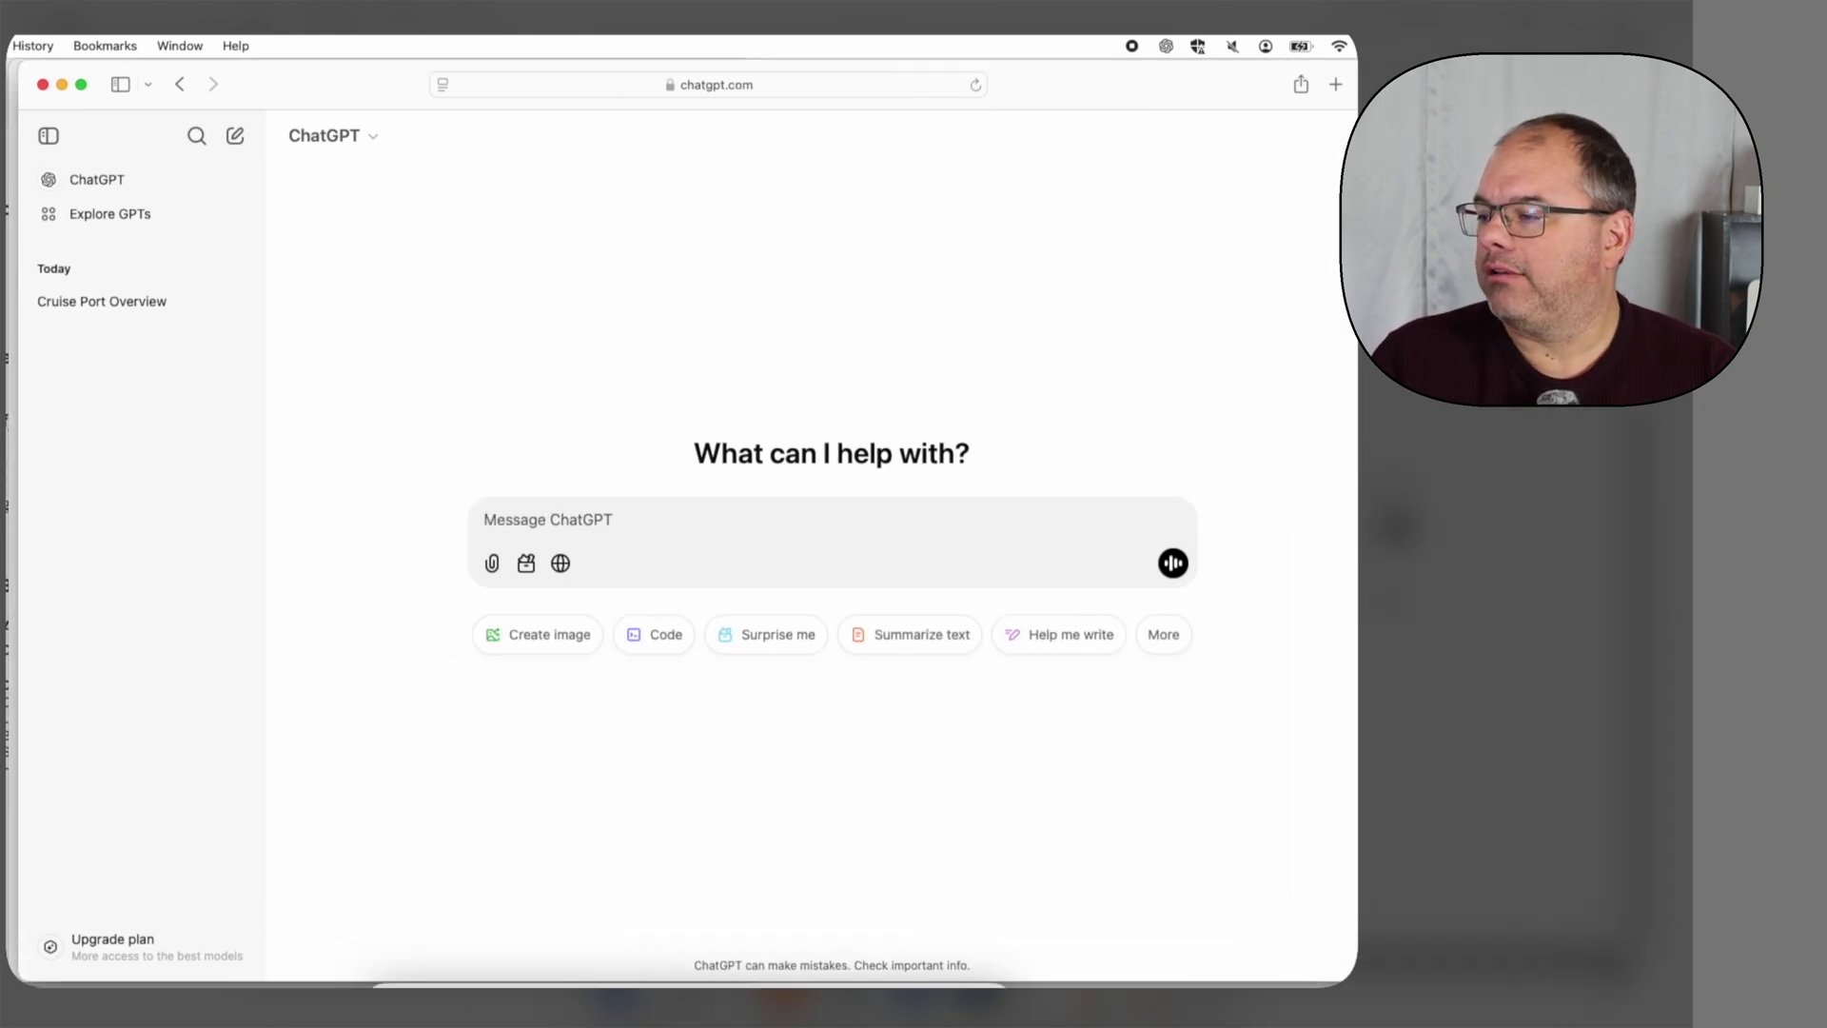
click(136, 313)
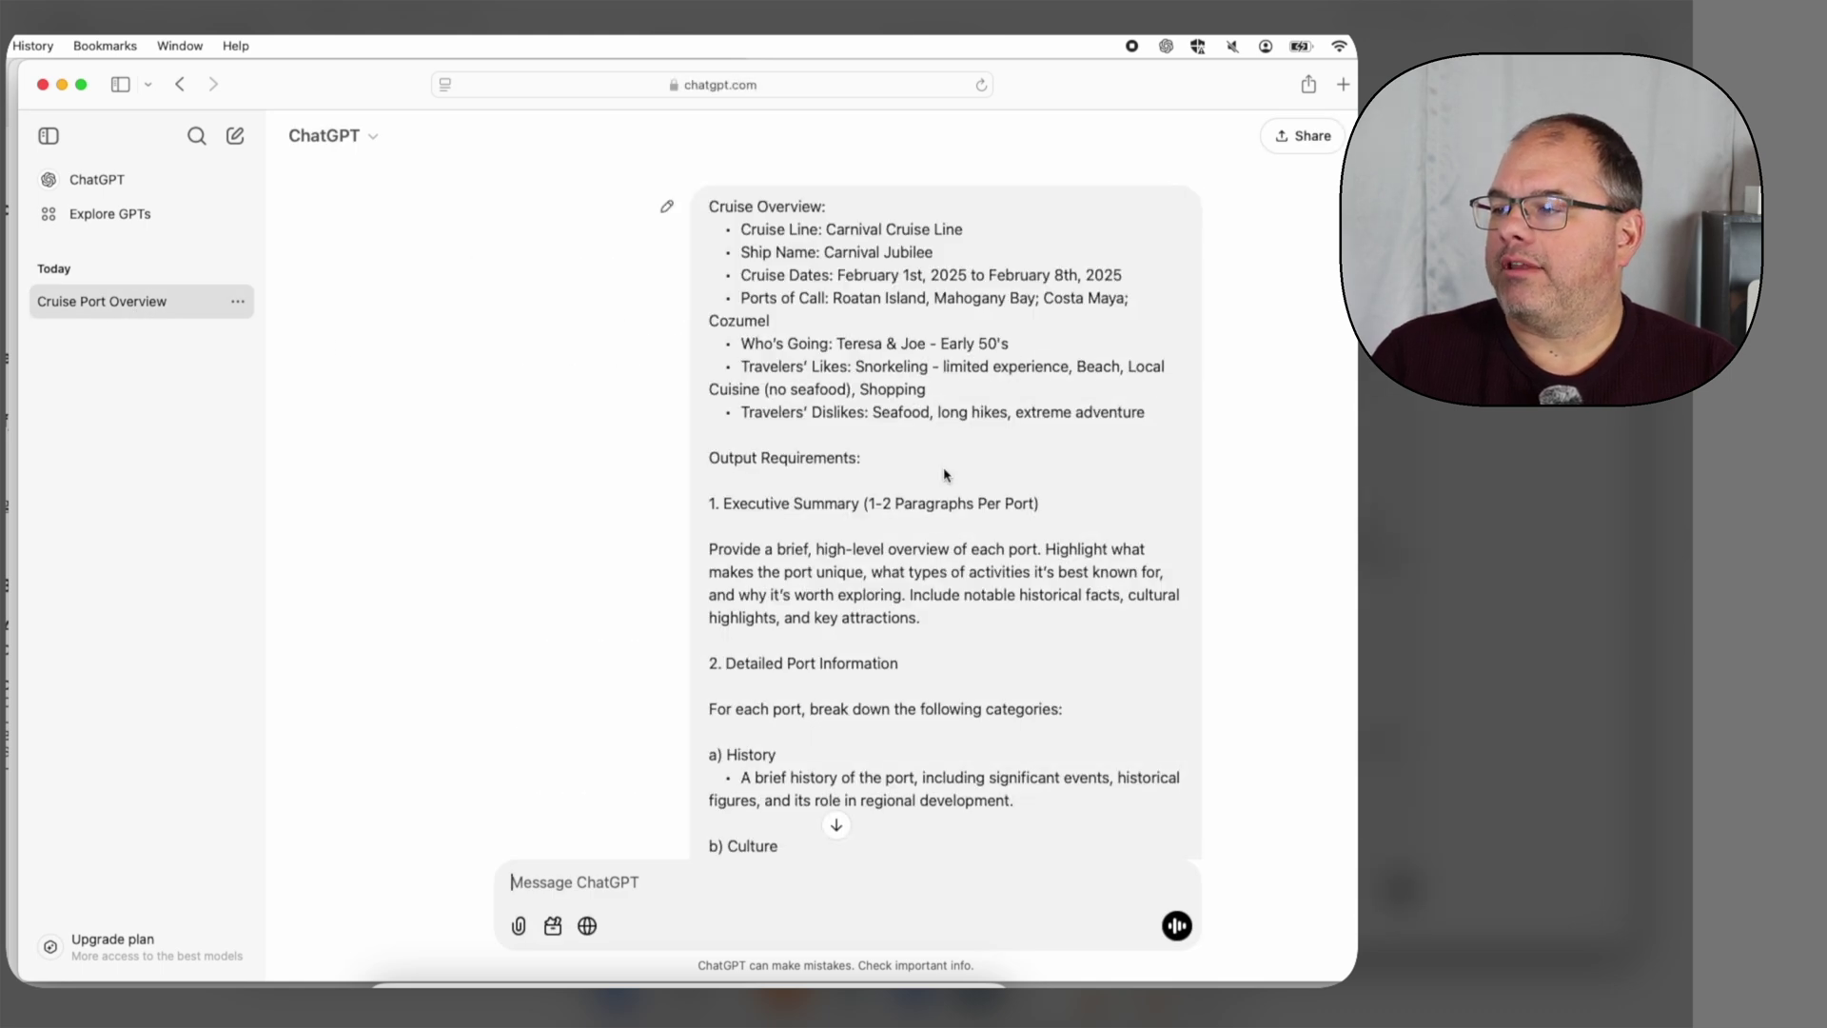
- Review the original prompt, the executive summary and Roatán Island's detailed port information down to its link table
scroll(947, 474, down, 3)
scroll(947, 474, down, 15)
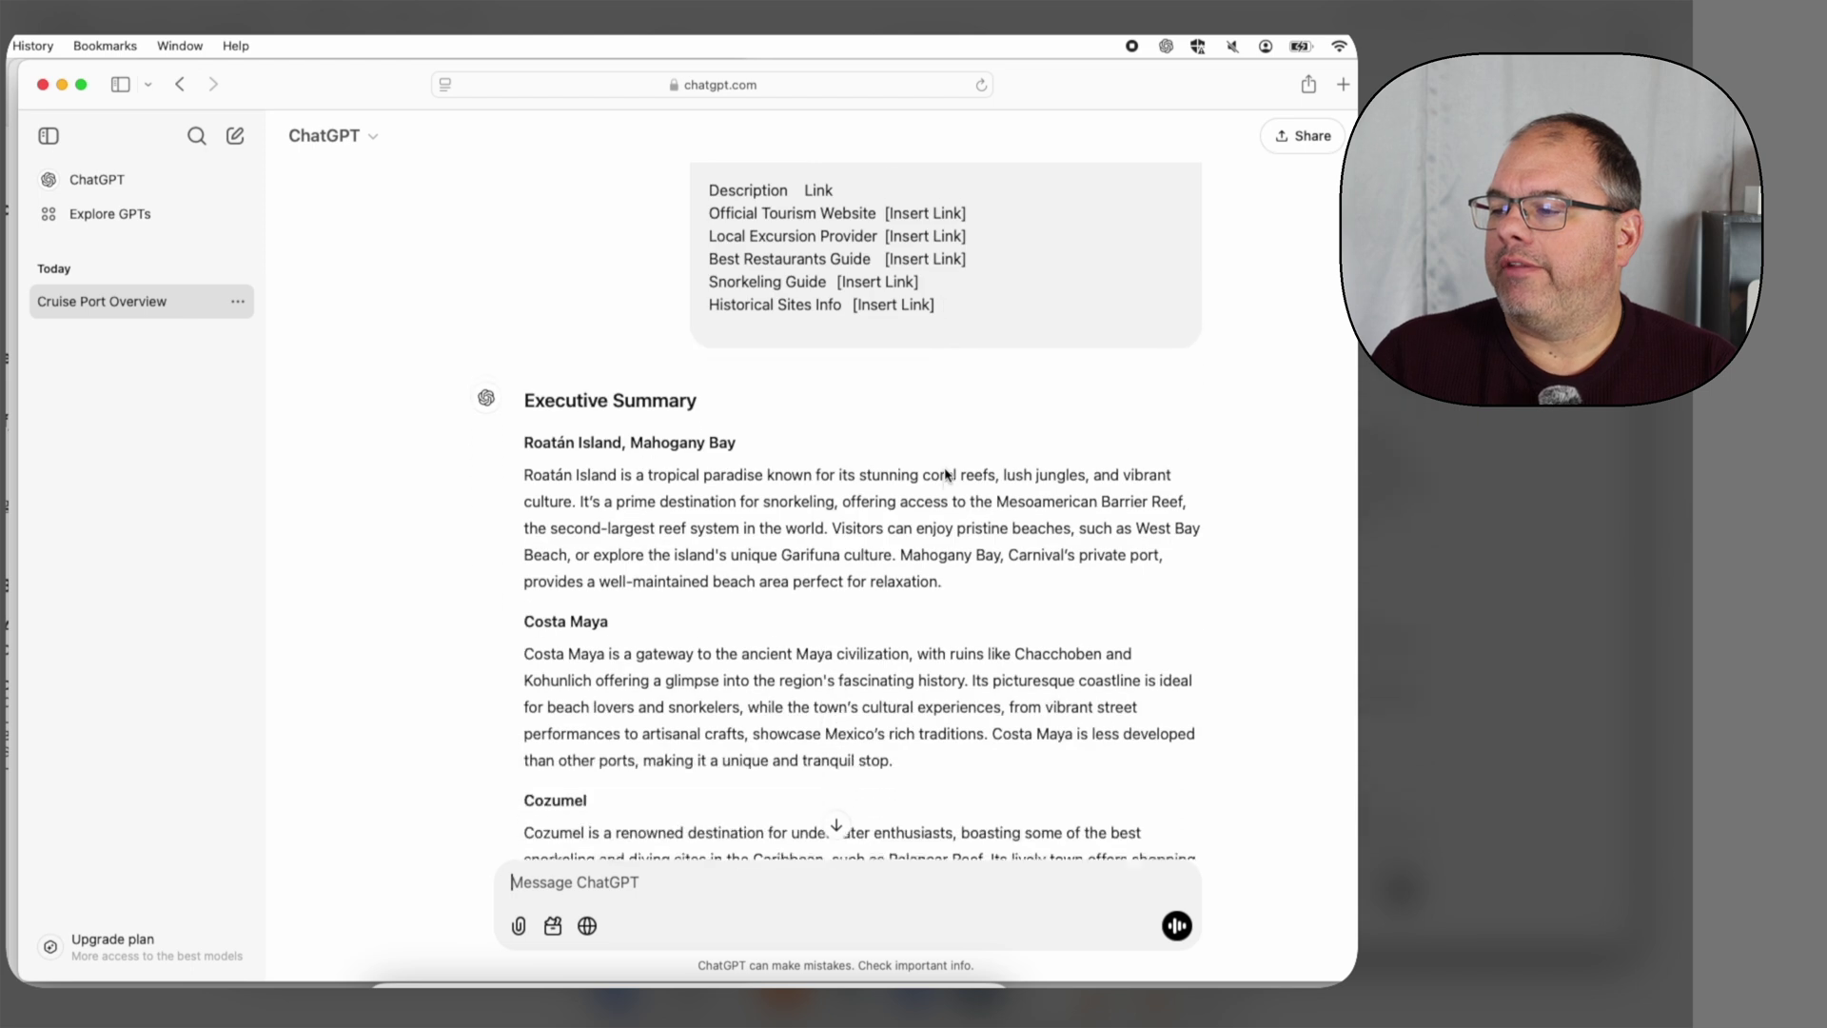
scroll(947, 474, down, 3)
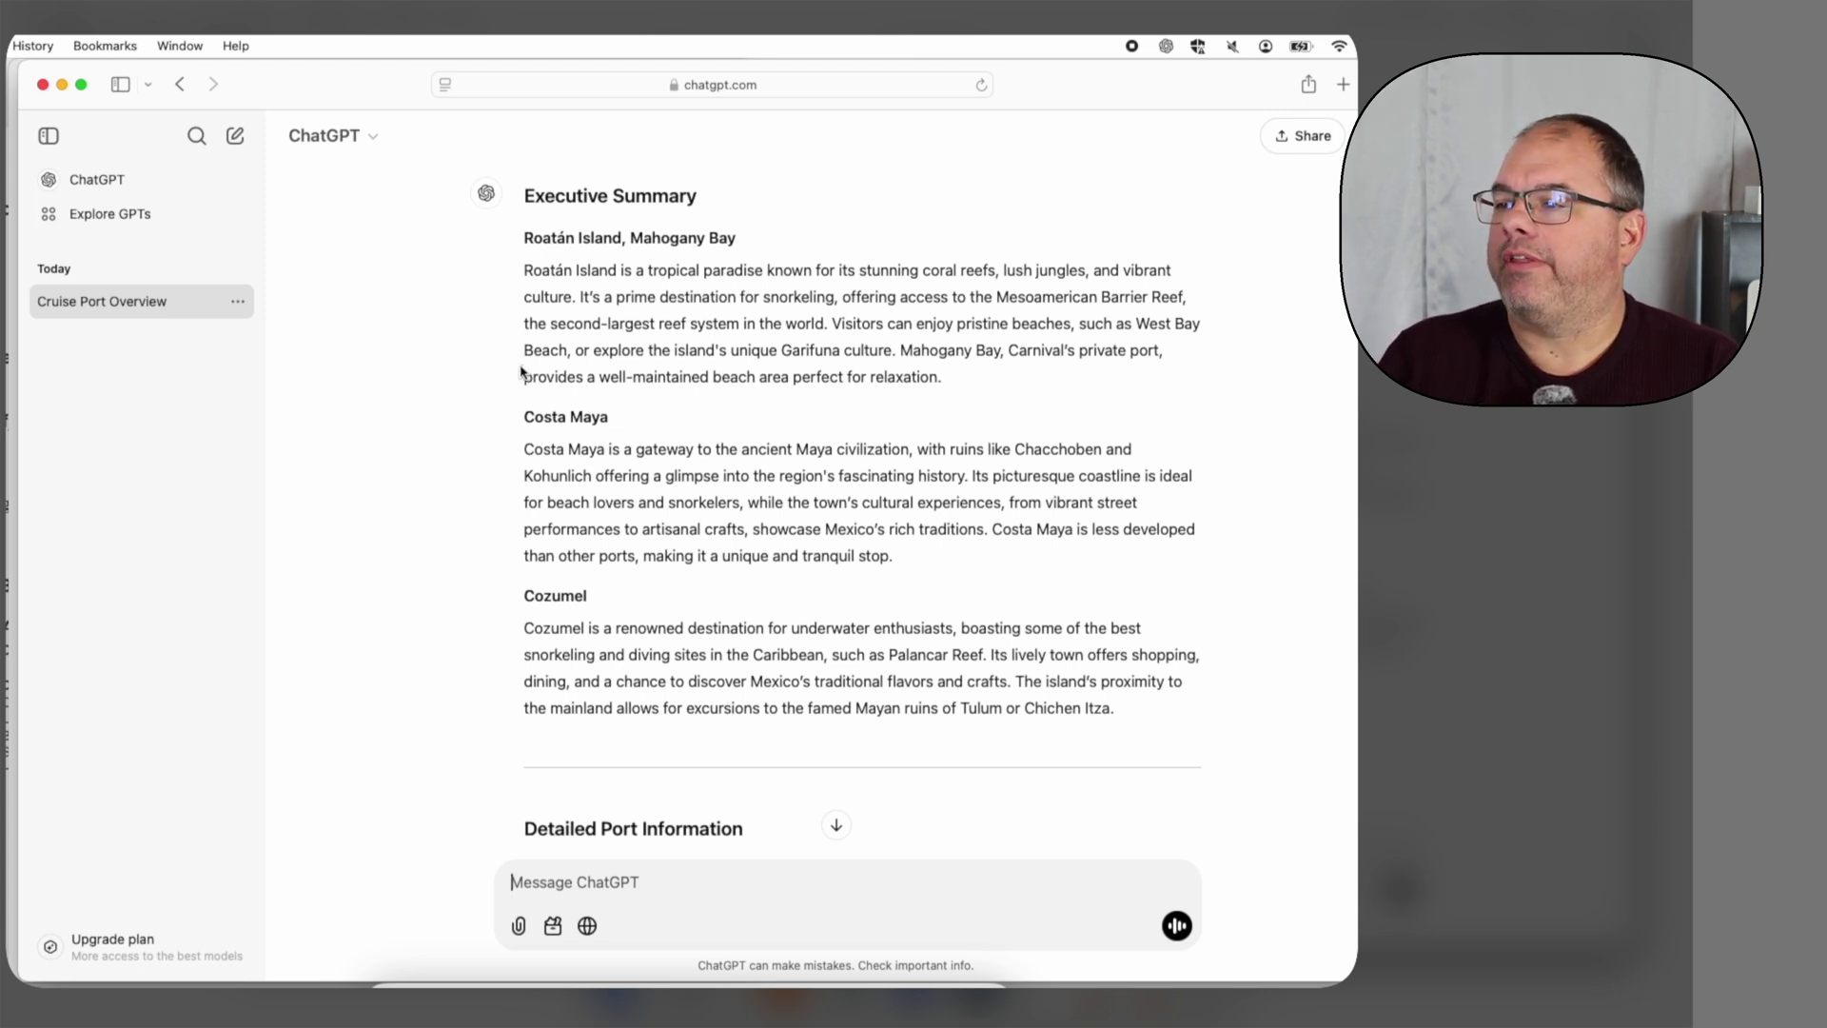
scroll(521, 381, down, 6)
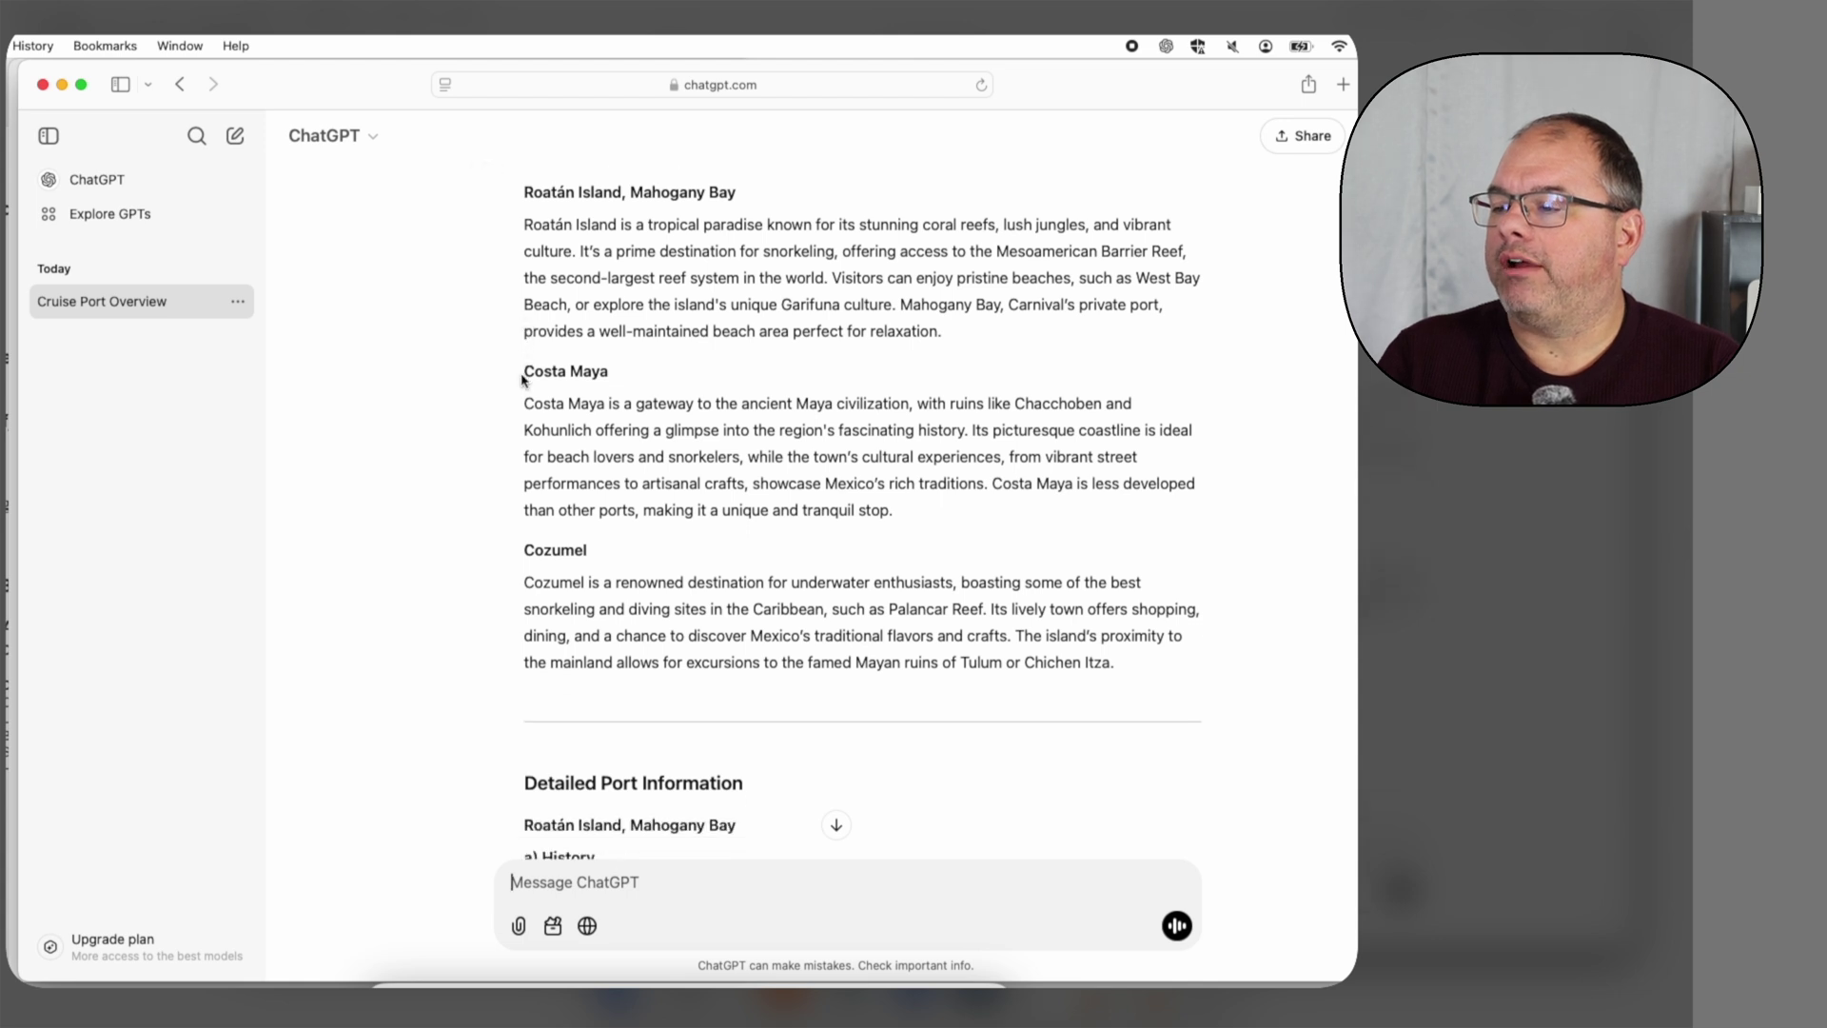
scroll(511, 381, down, 3)
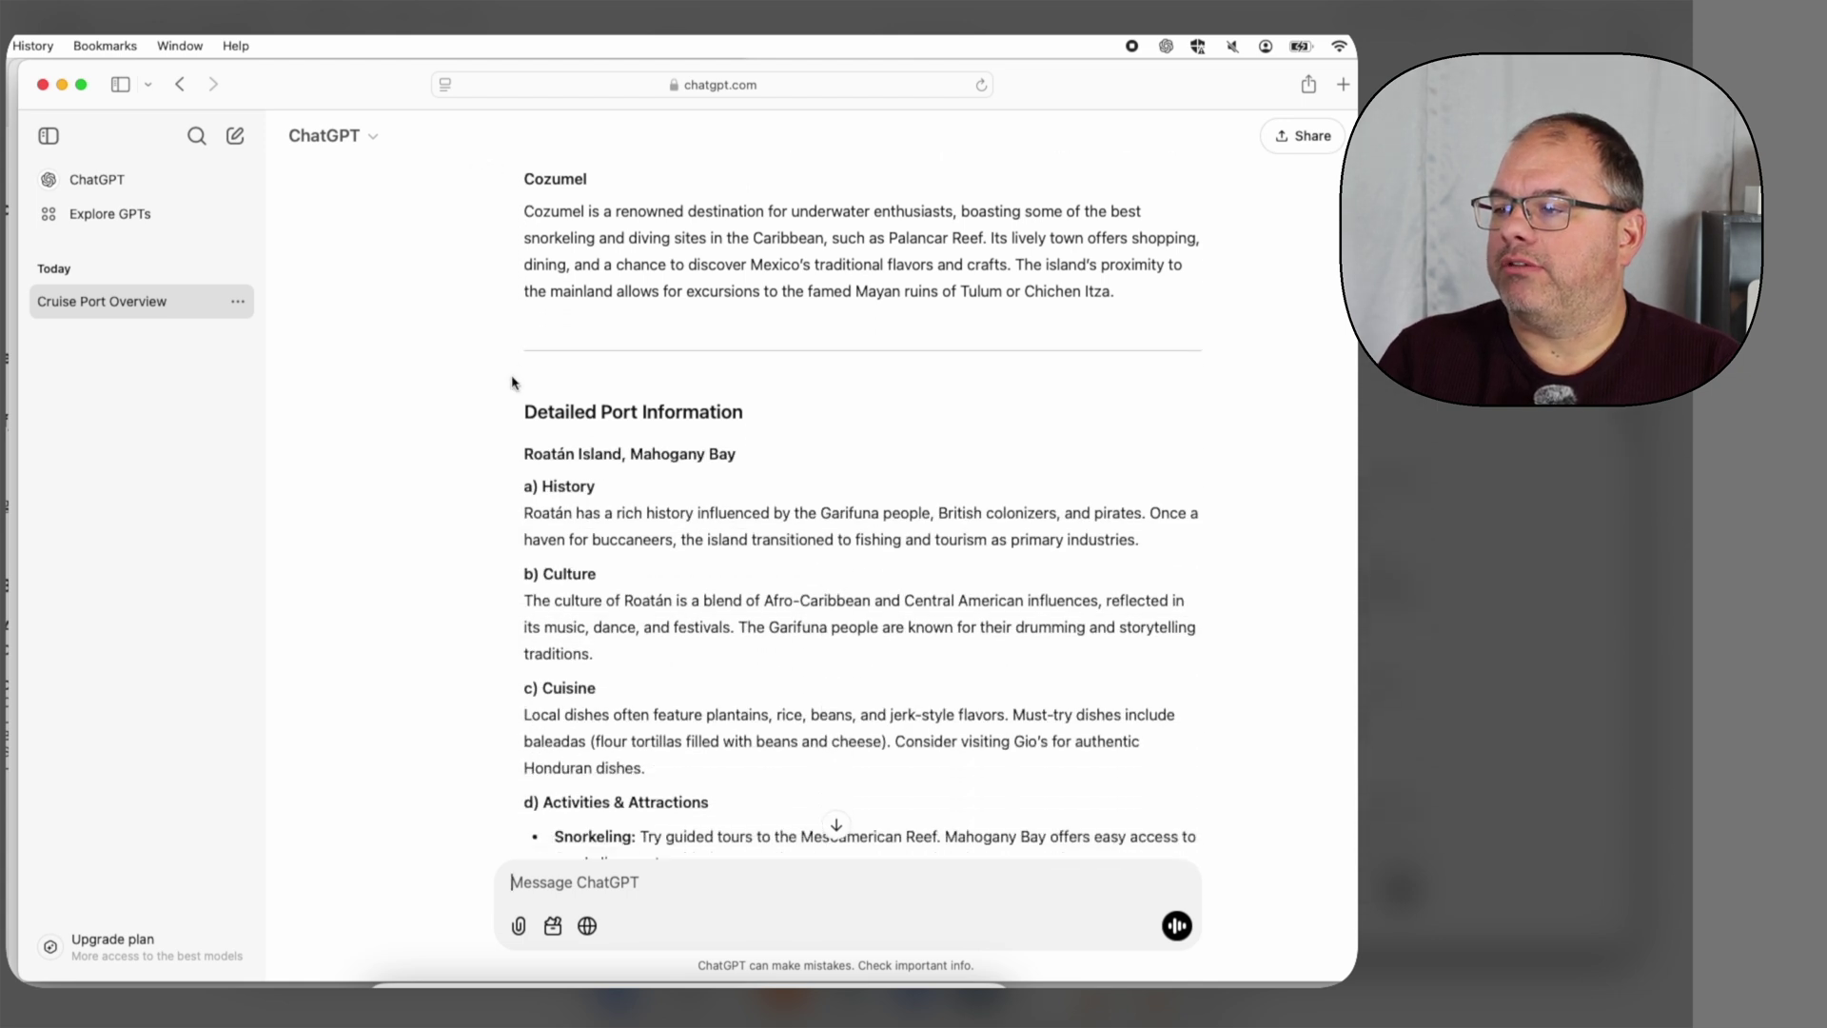
scroll(489, 379, down, 1)
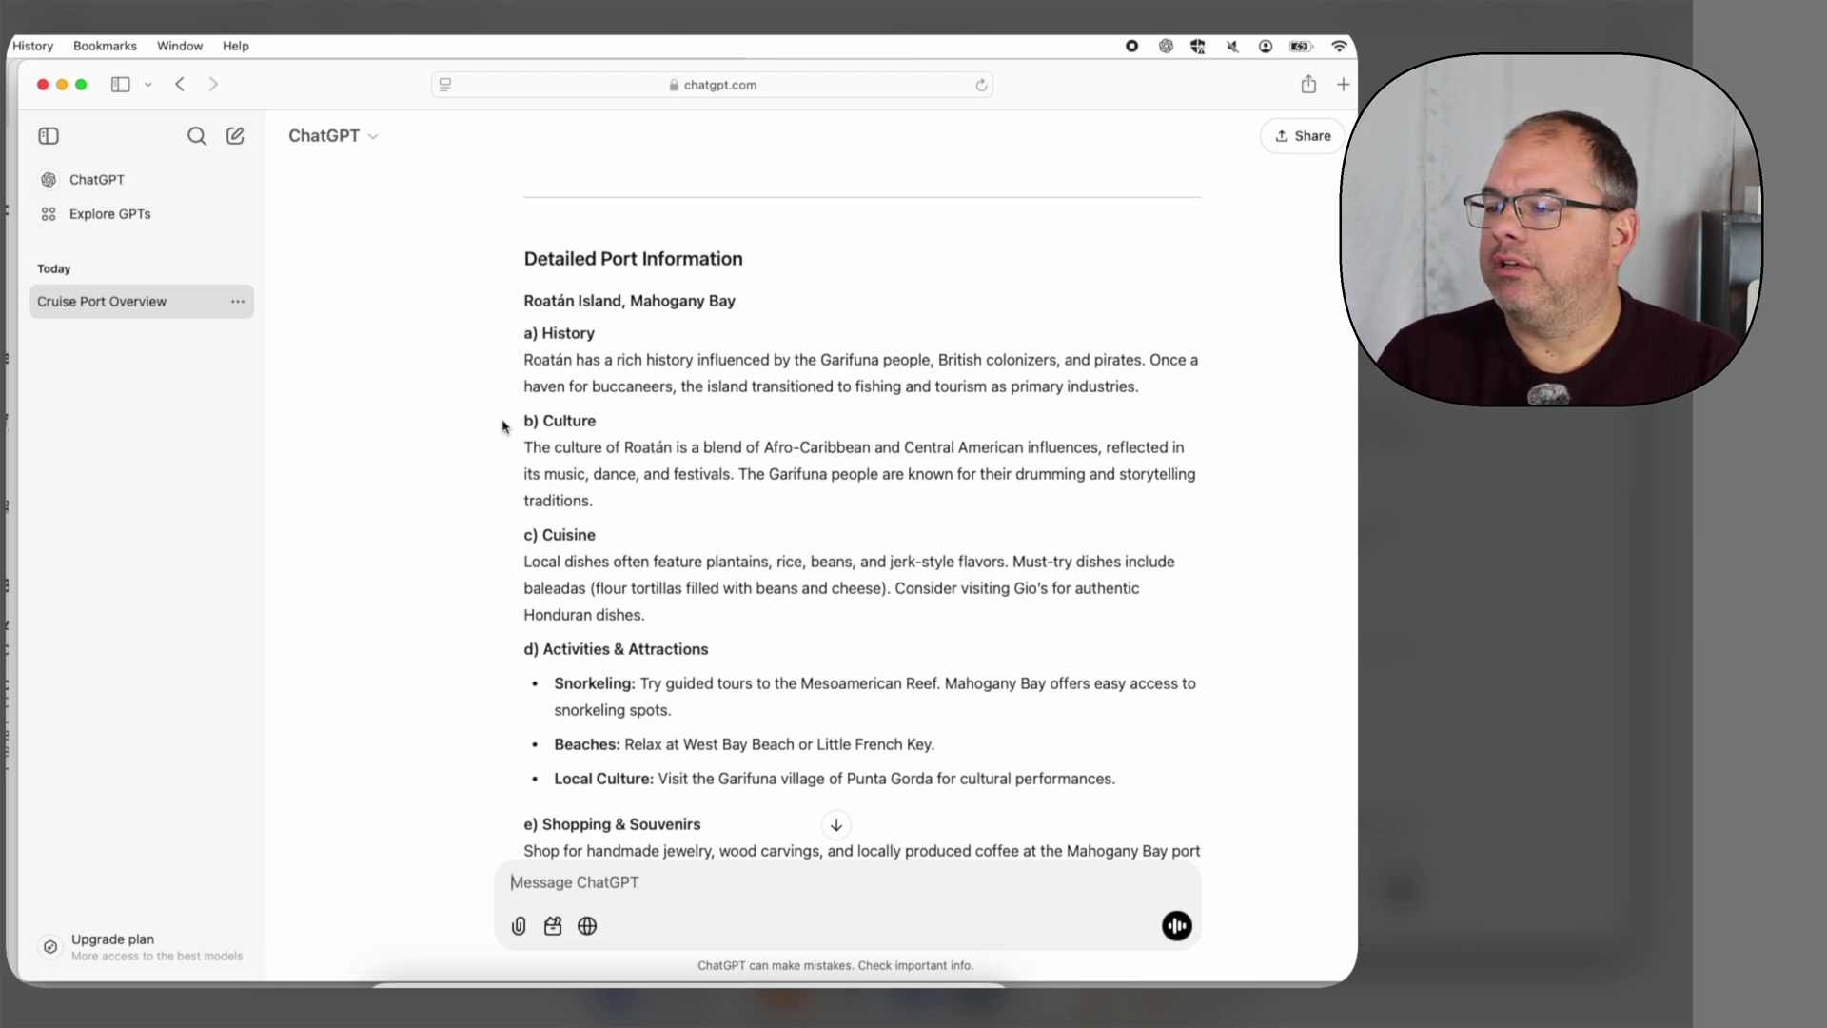
scroll(500, 503, down, 3)
scroll(501, 502, down, 2)
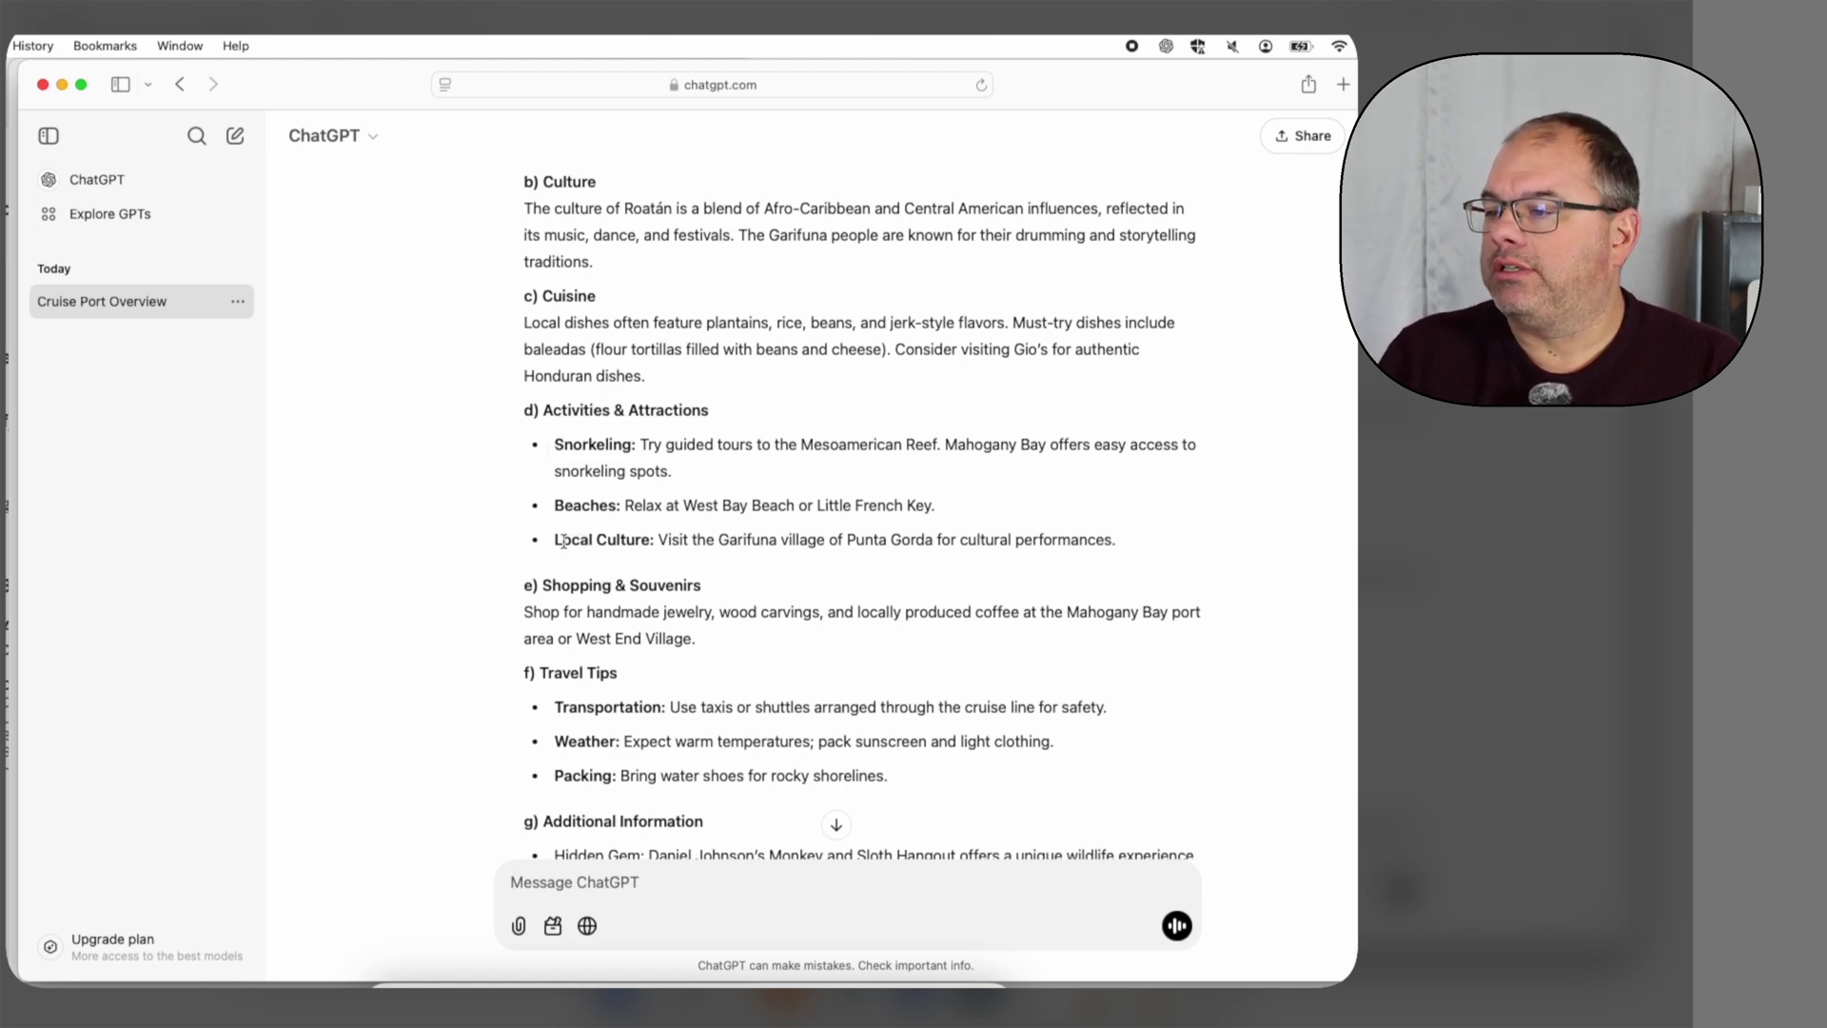
scroll(557, 505, down, 3)
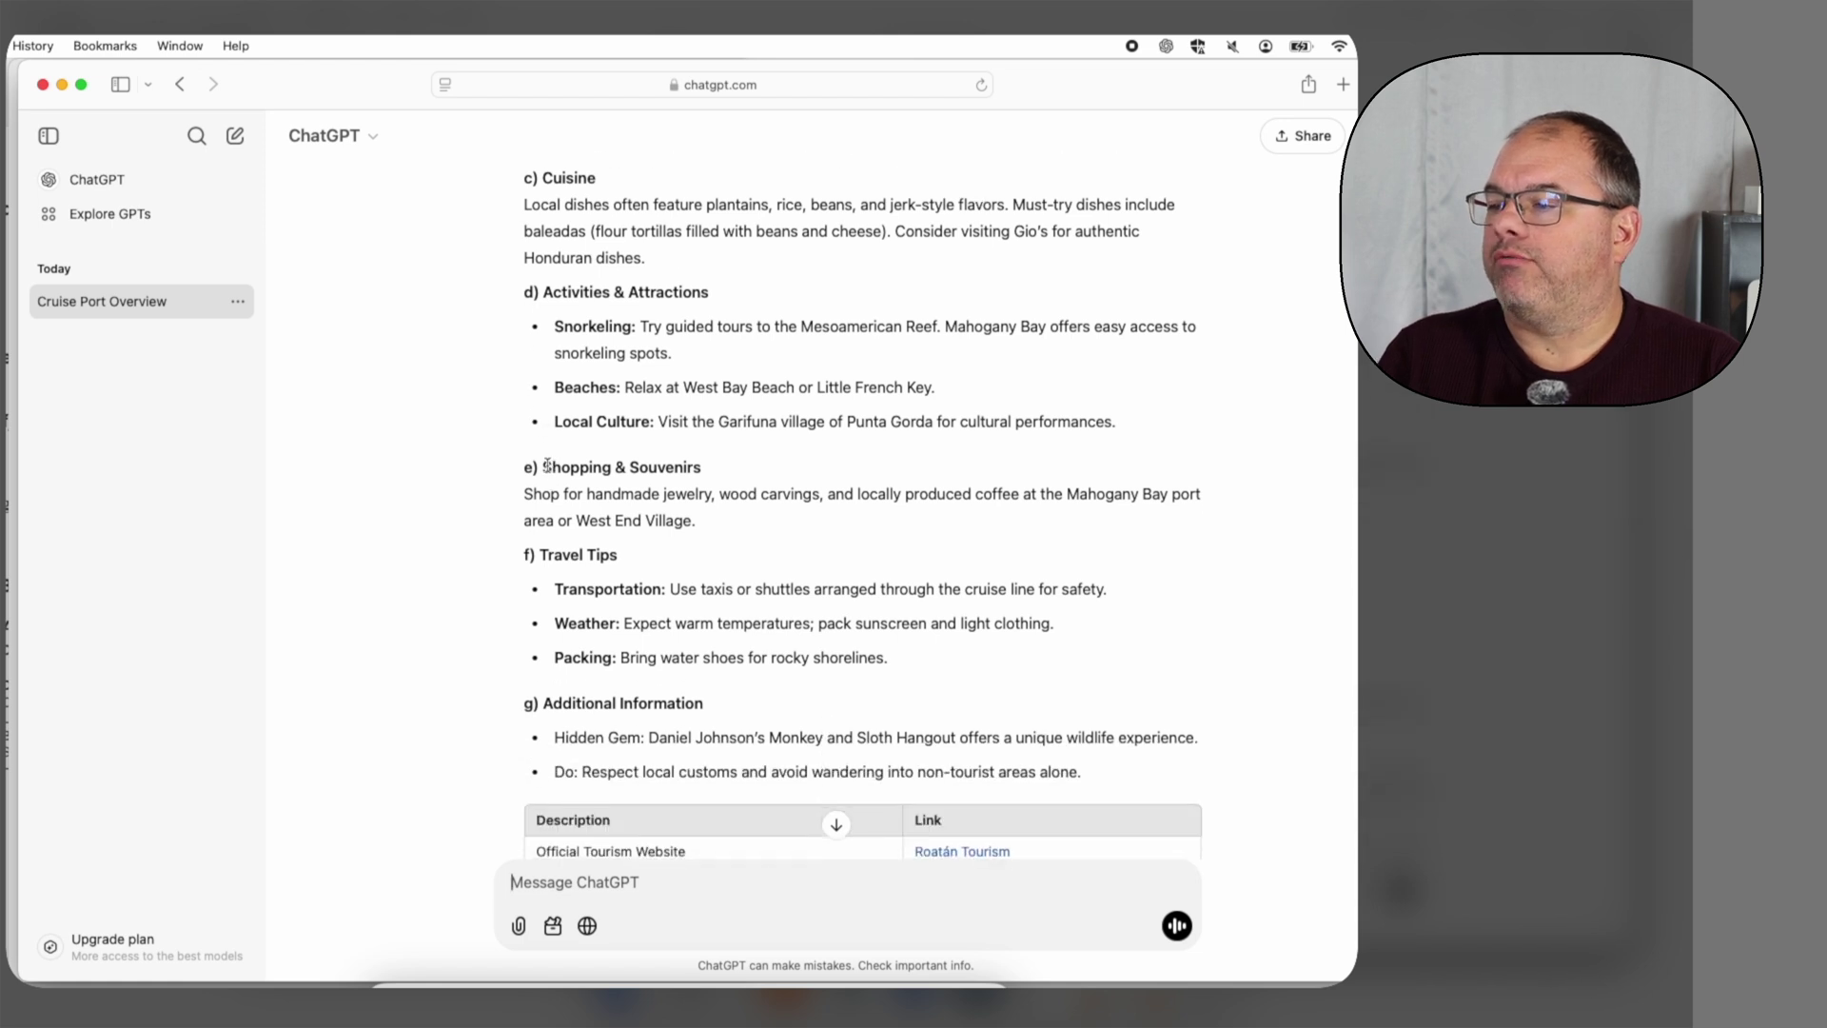
scroll(541, 465, down, 3)
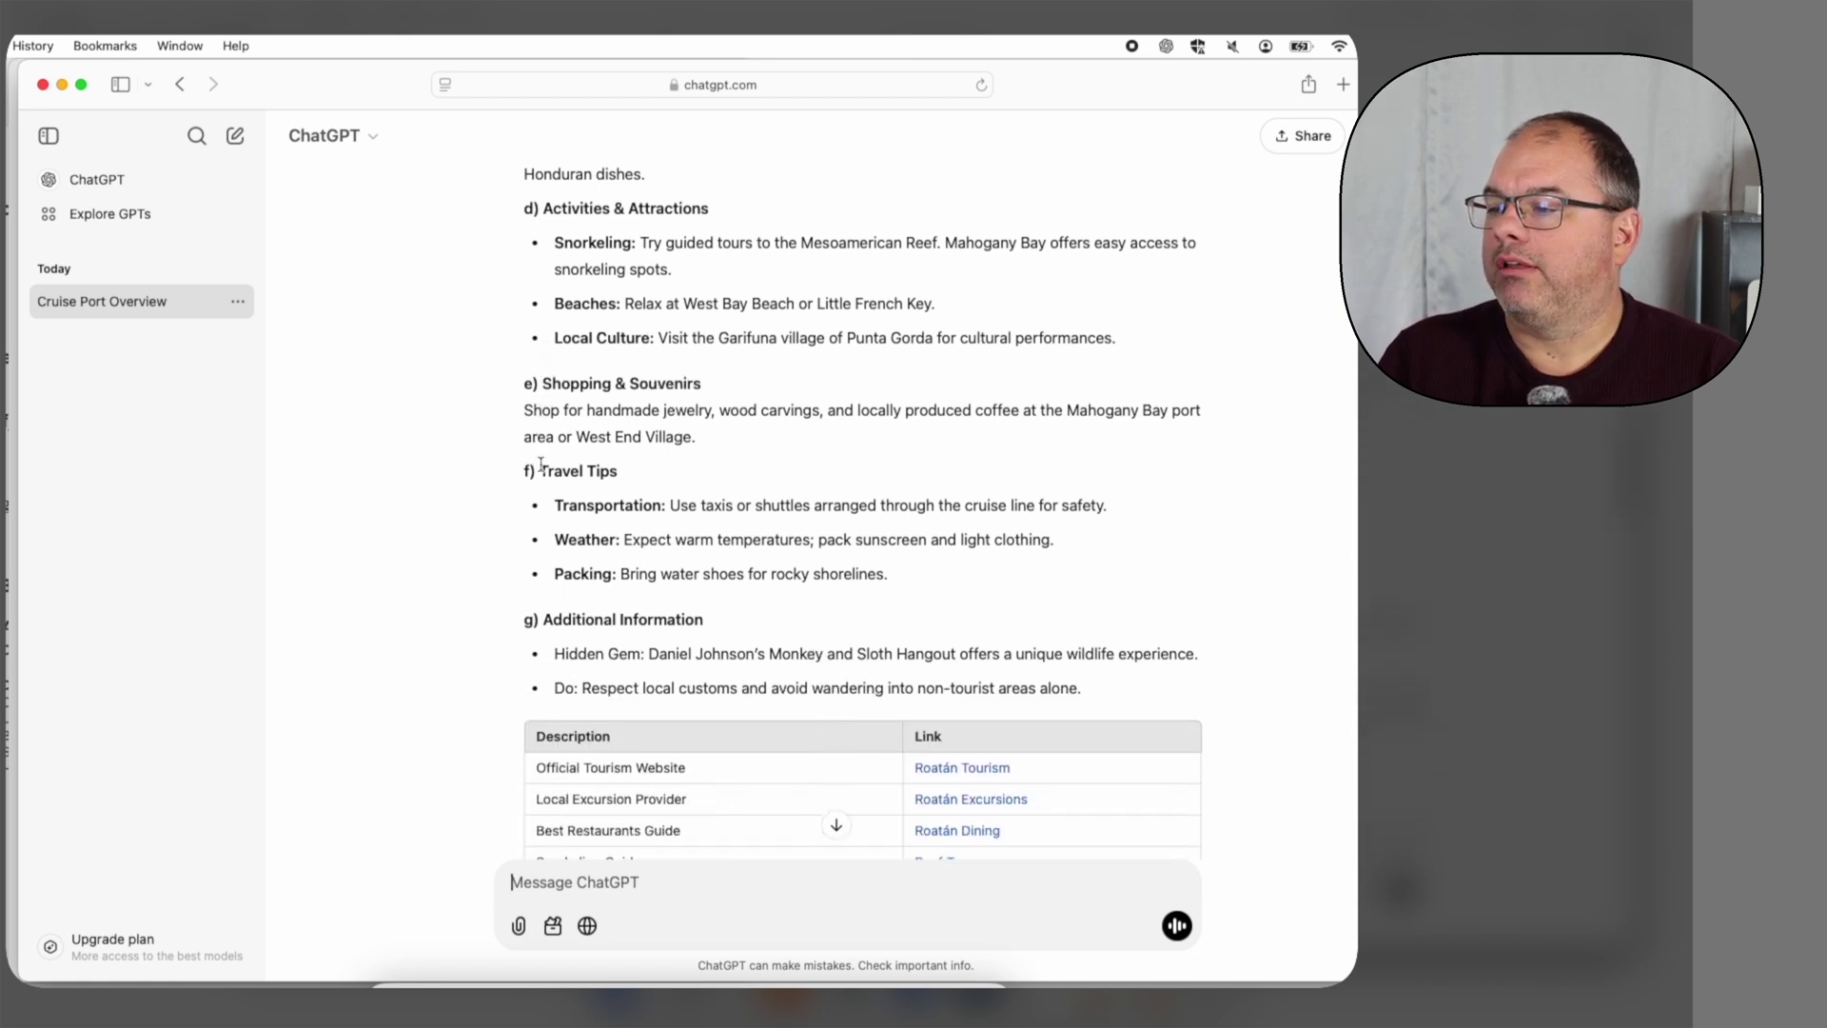
scroll(541, 457, down, 2)
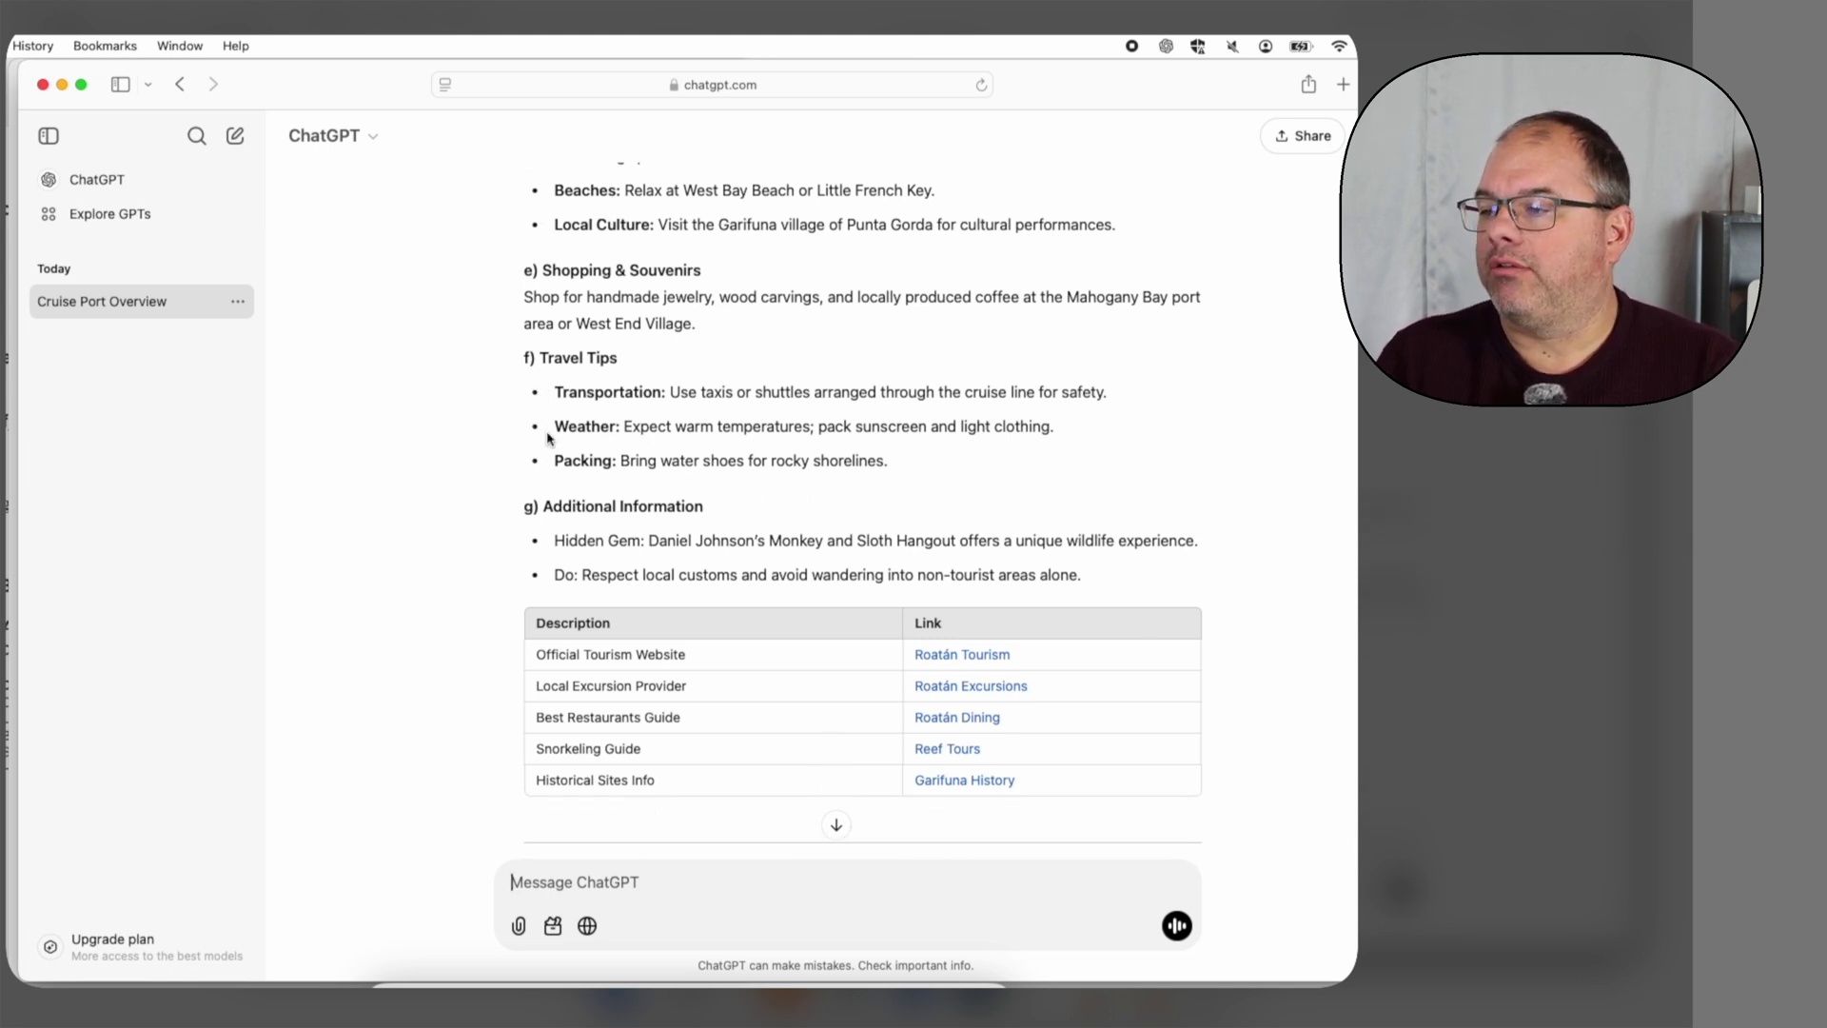
scroll(551, 452, down, 3)
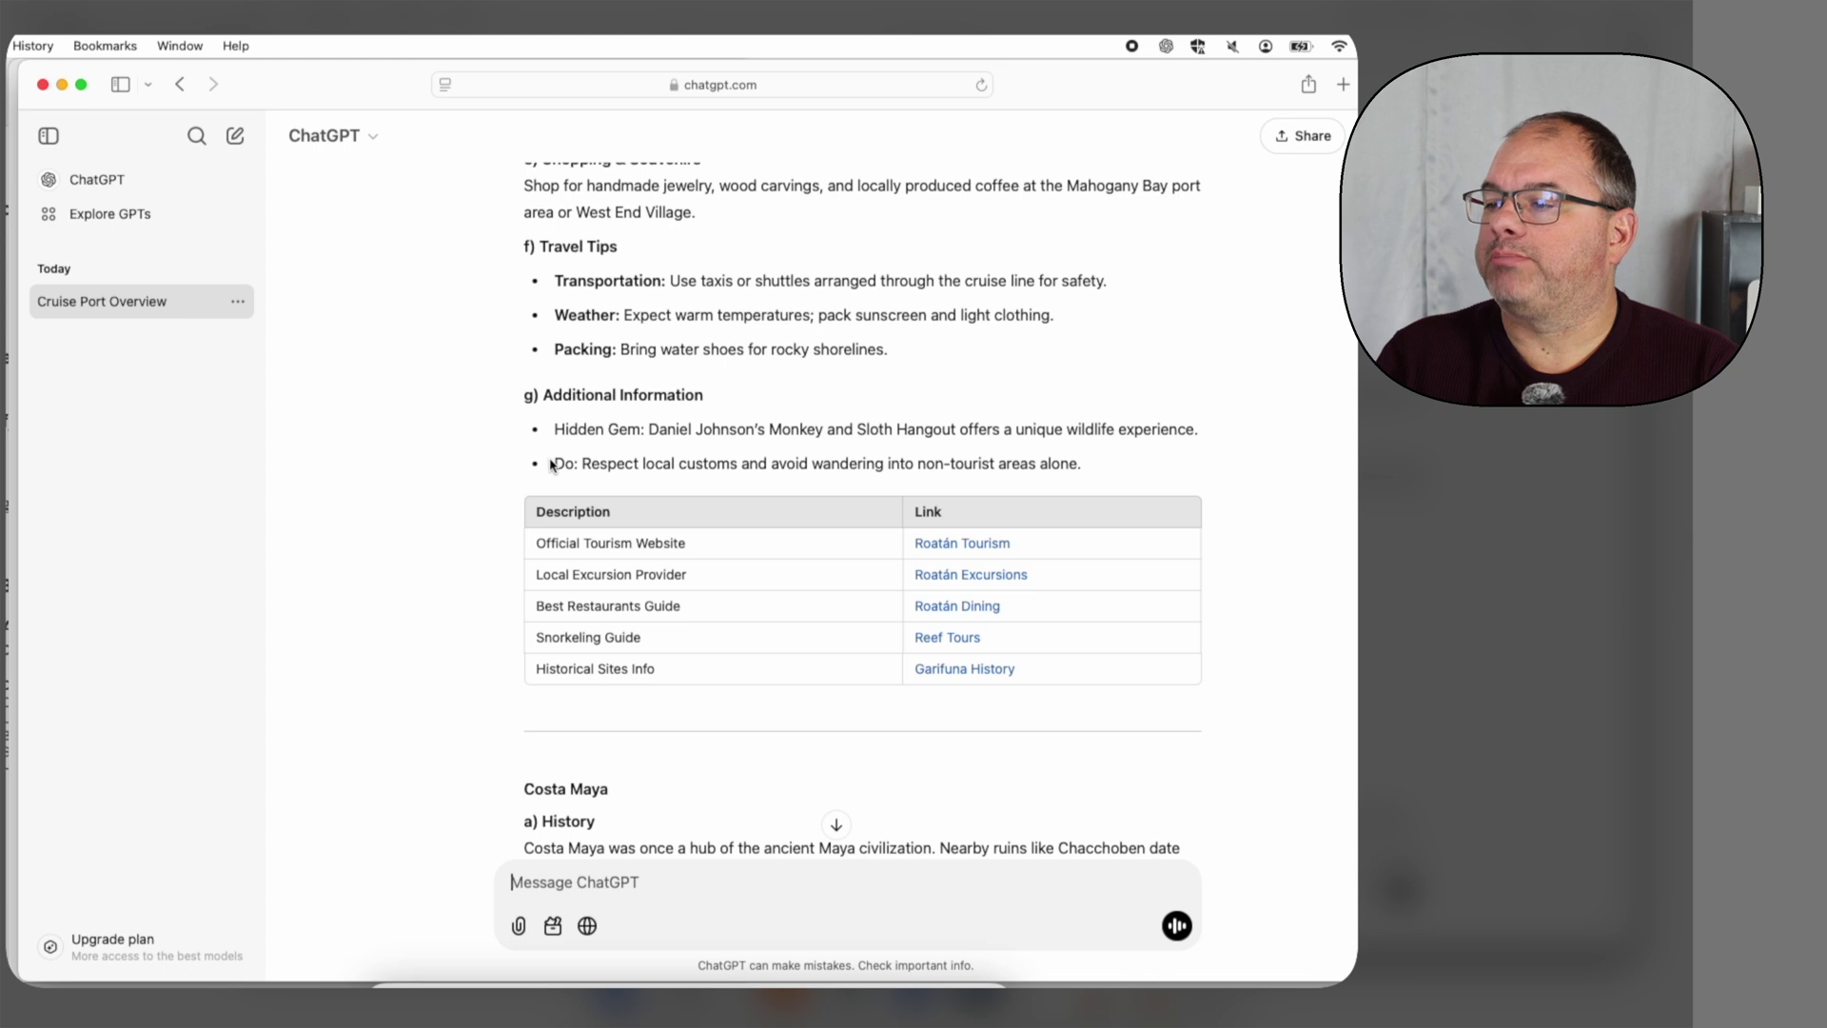
scroll(551, 464, down, 1)
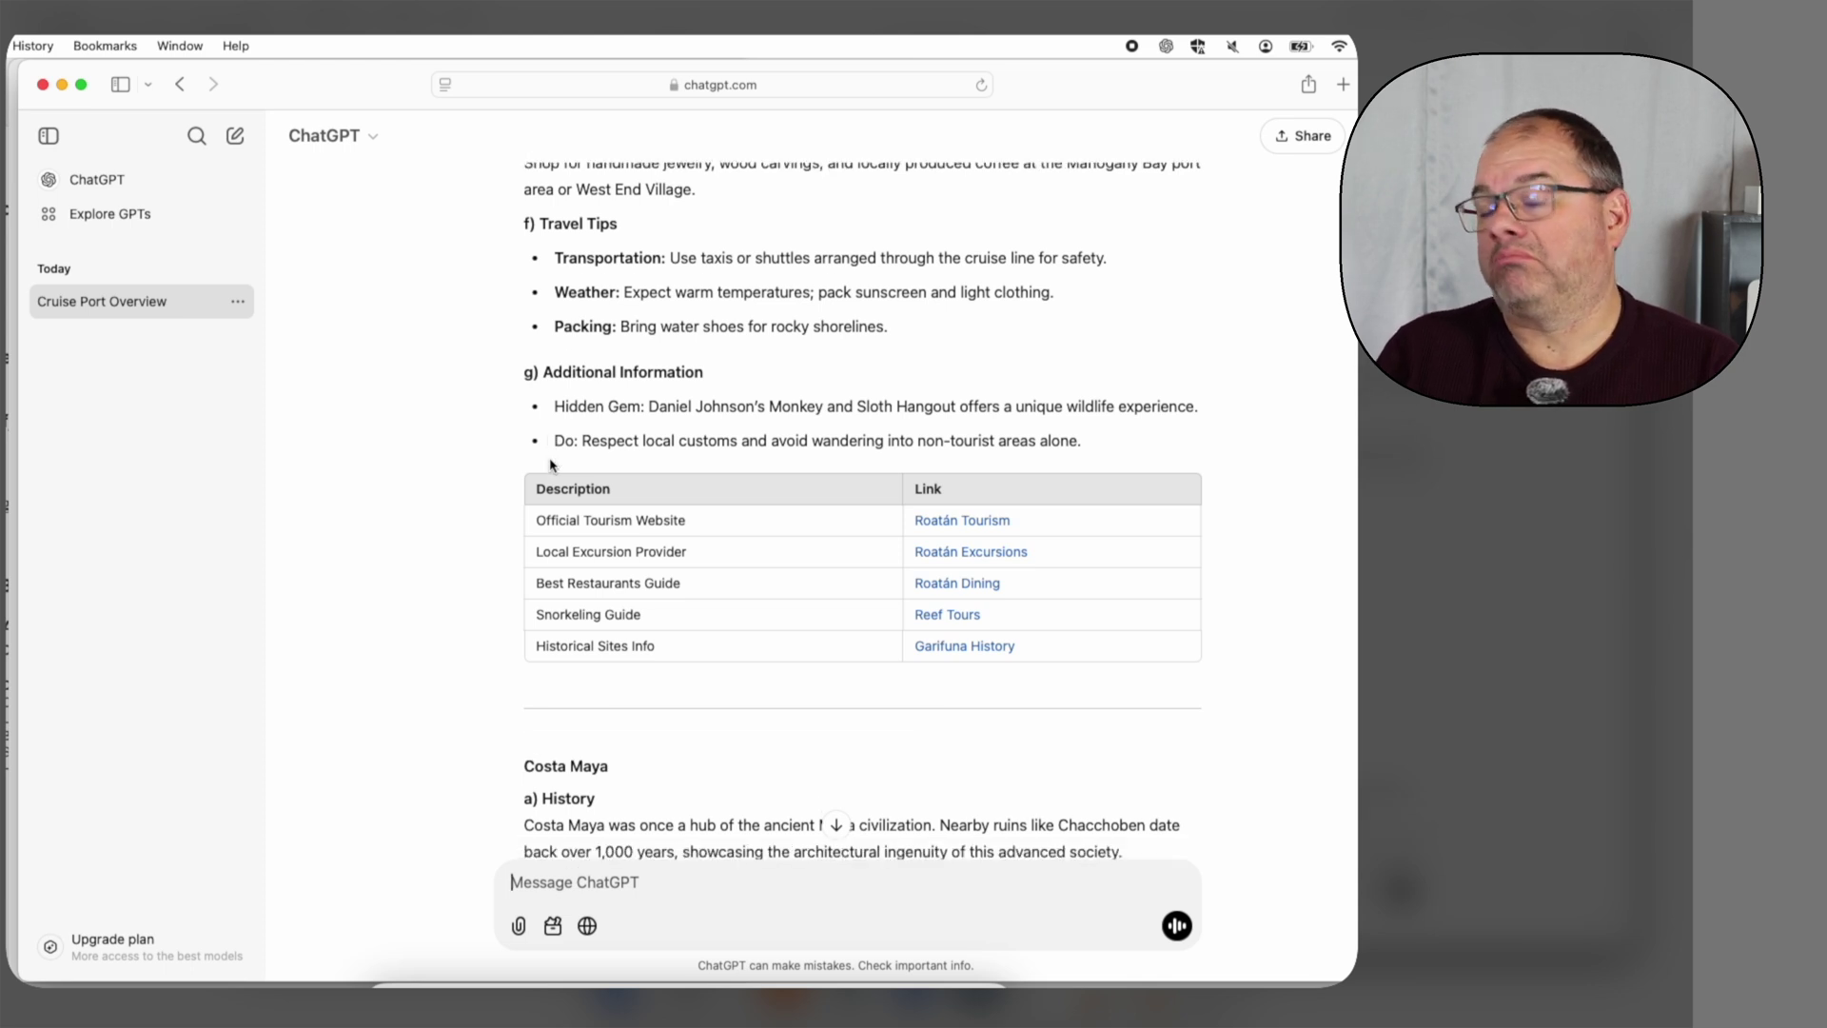
- Check the Roatán Tourism website link, return to the Cruise Port Overview chat and look through it to the Cozumel links
click(968, 521)
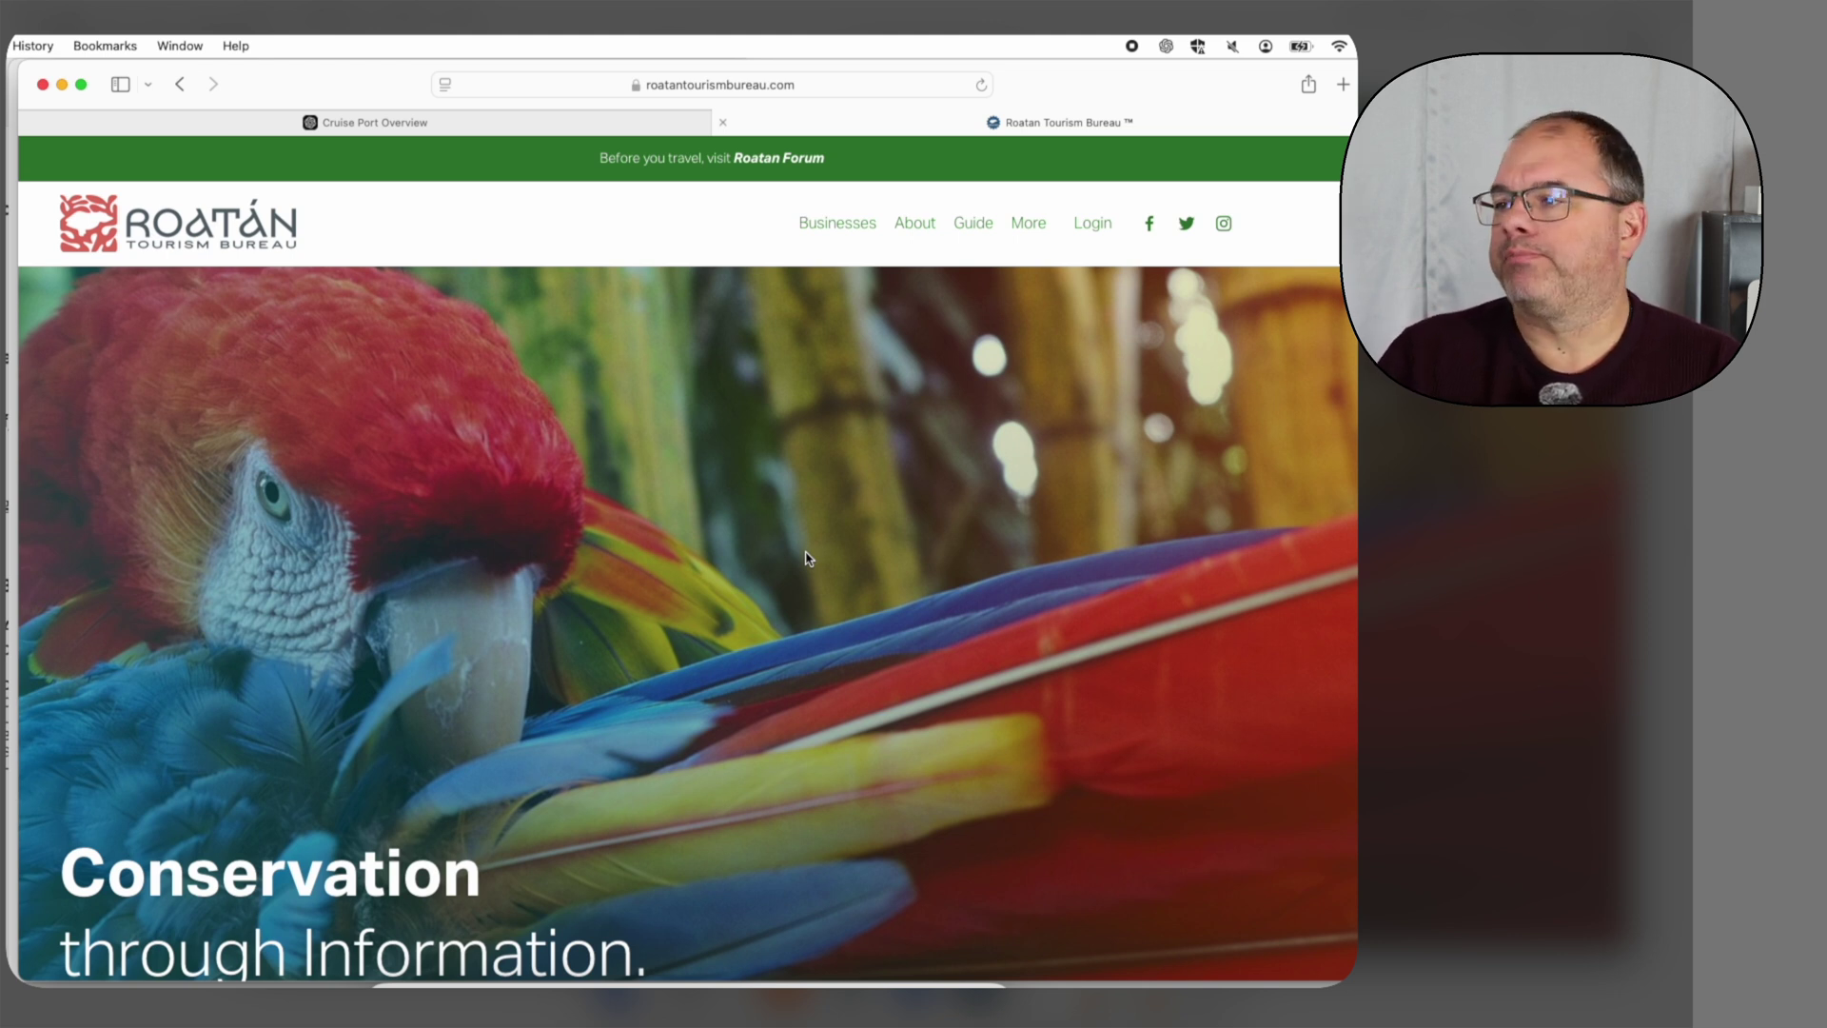
click(572, 122)
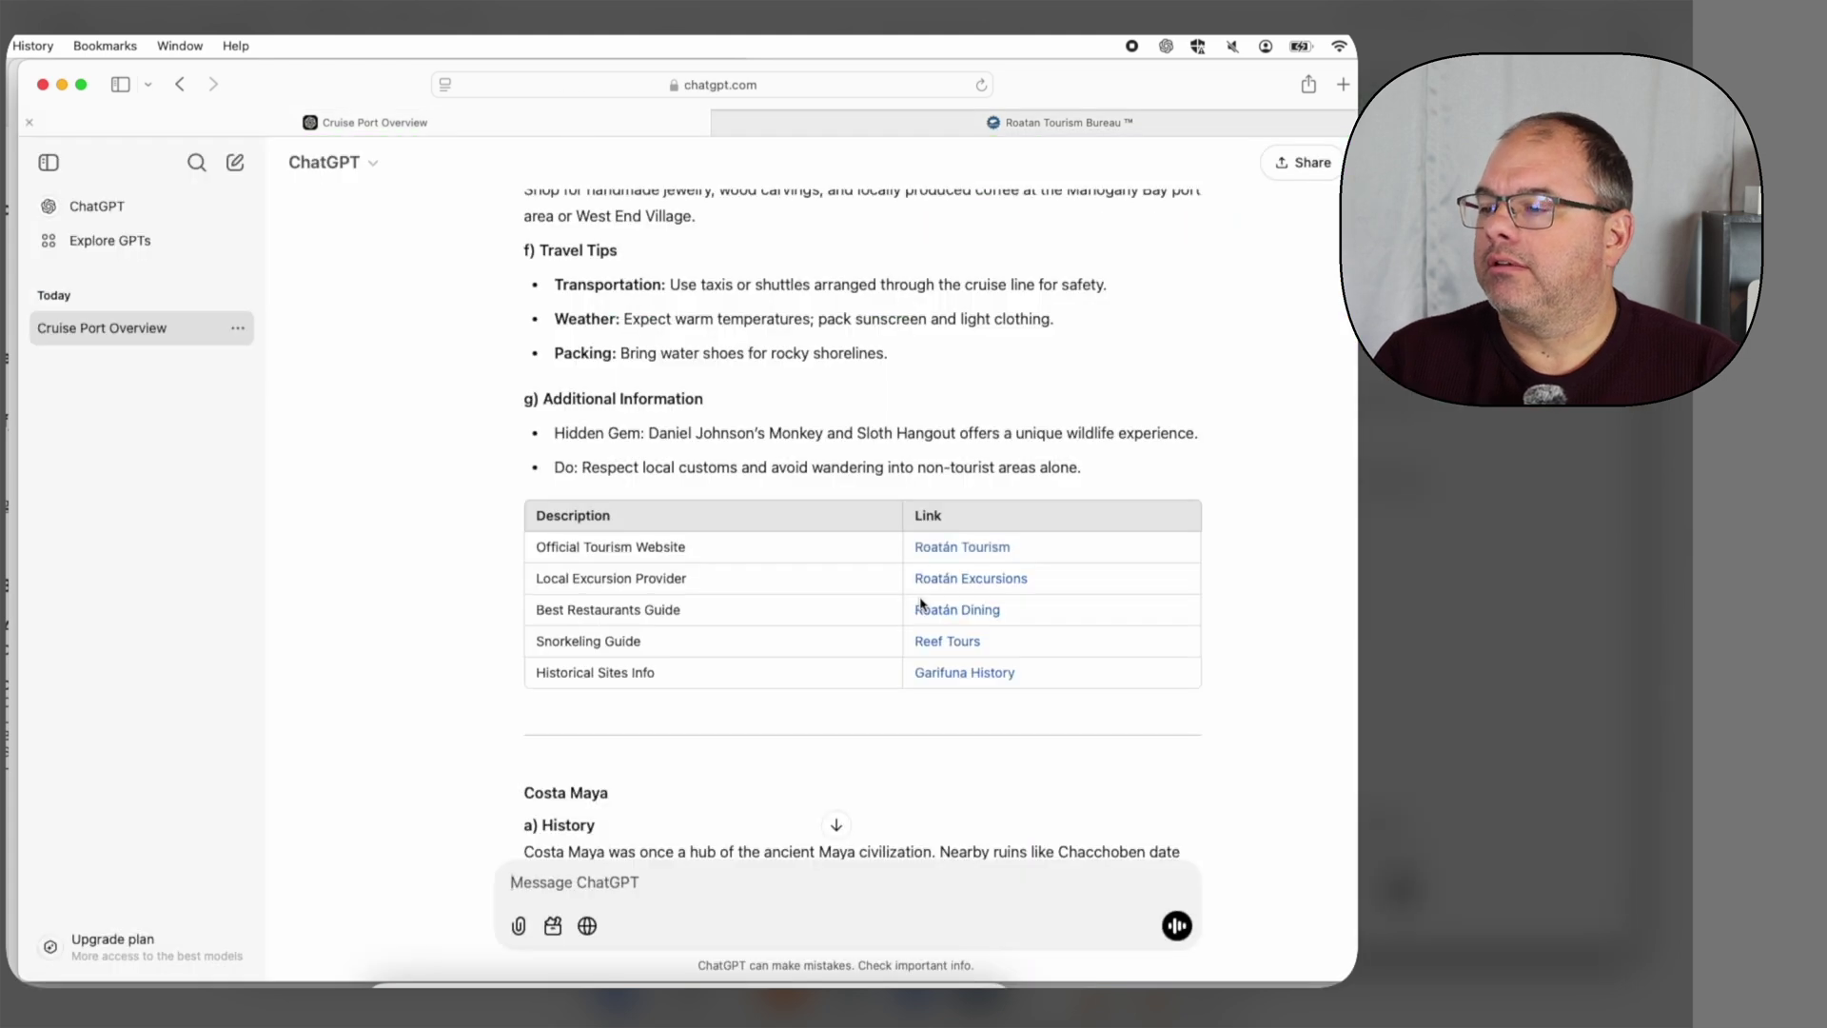
scroll(920, 603, down, 10)
scroll(920, 606, down, 10)
scroll(921, 606, down, 10)
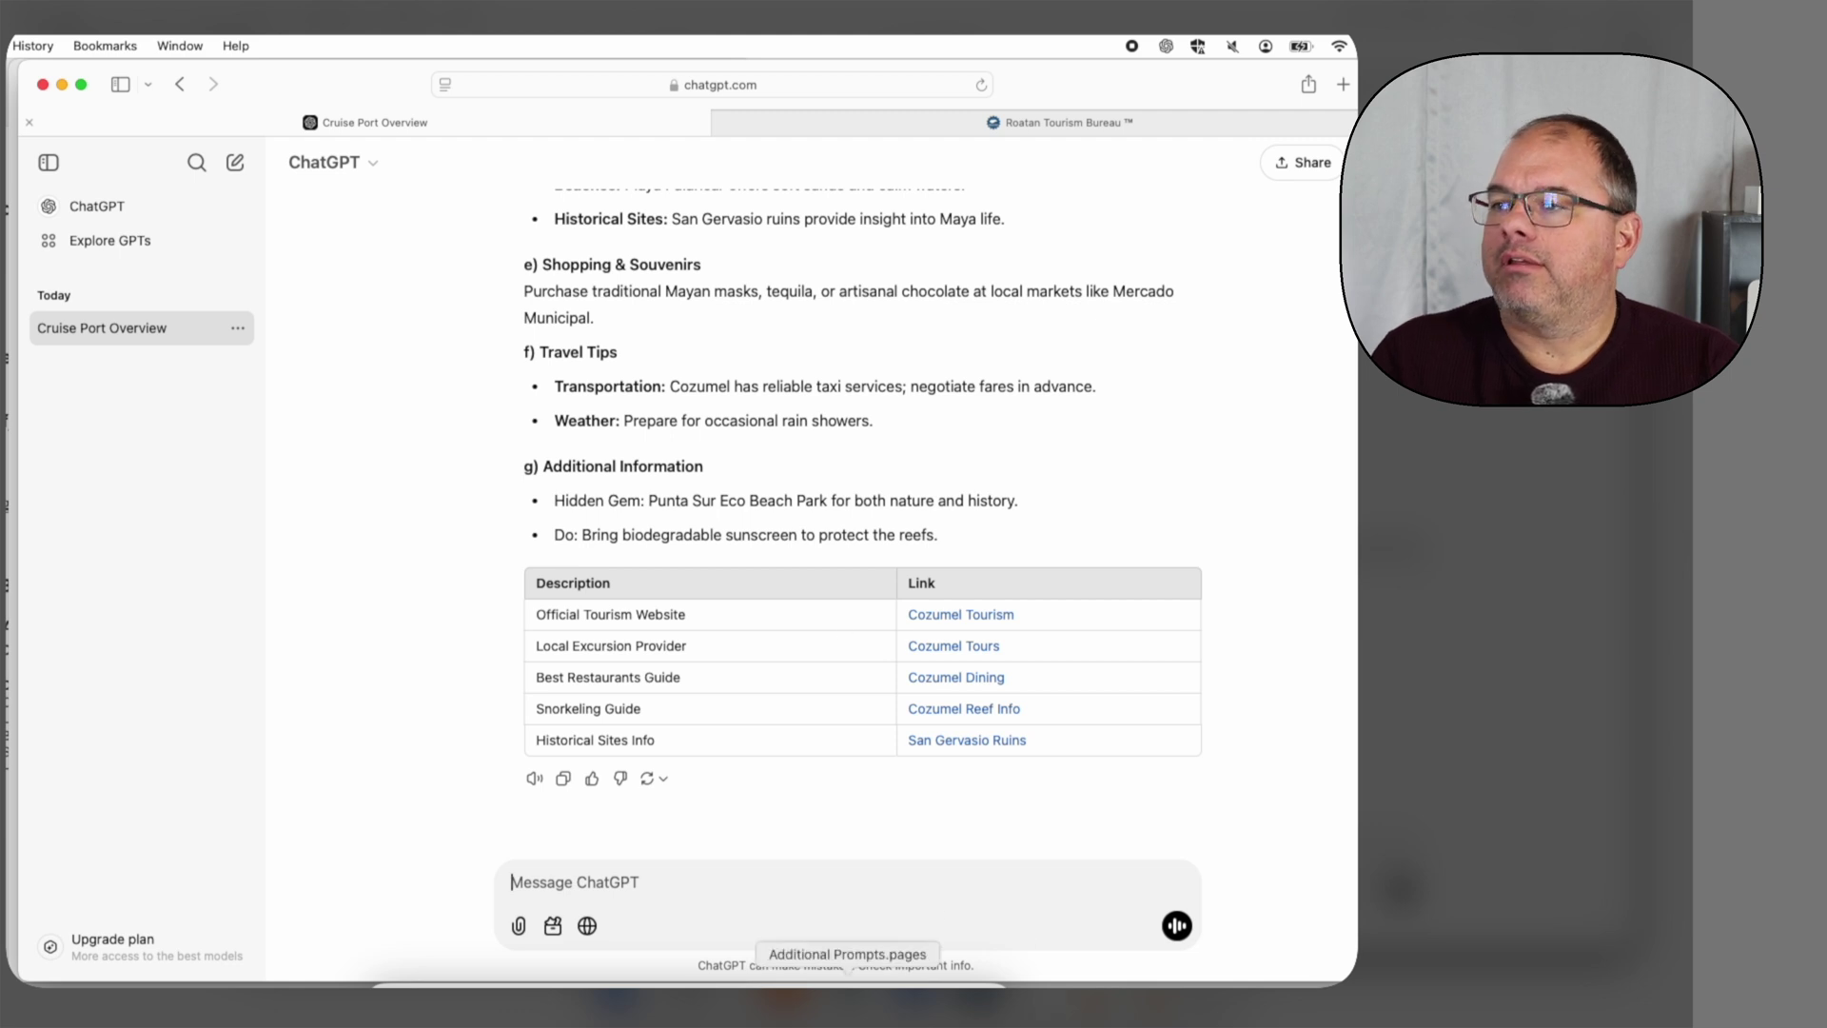
- Copy the question about prioritizing and booking onboard experiences from Additional Prompts.pages and send it in the Cruise Port Overview chat
click(847, 999)
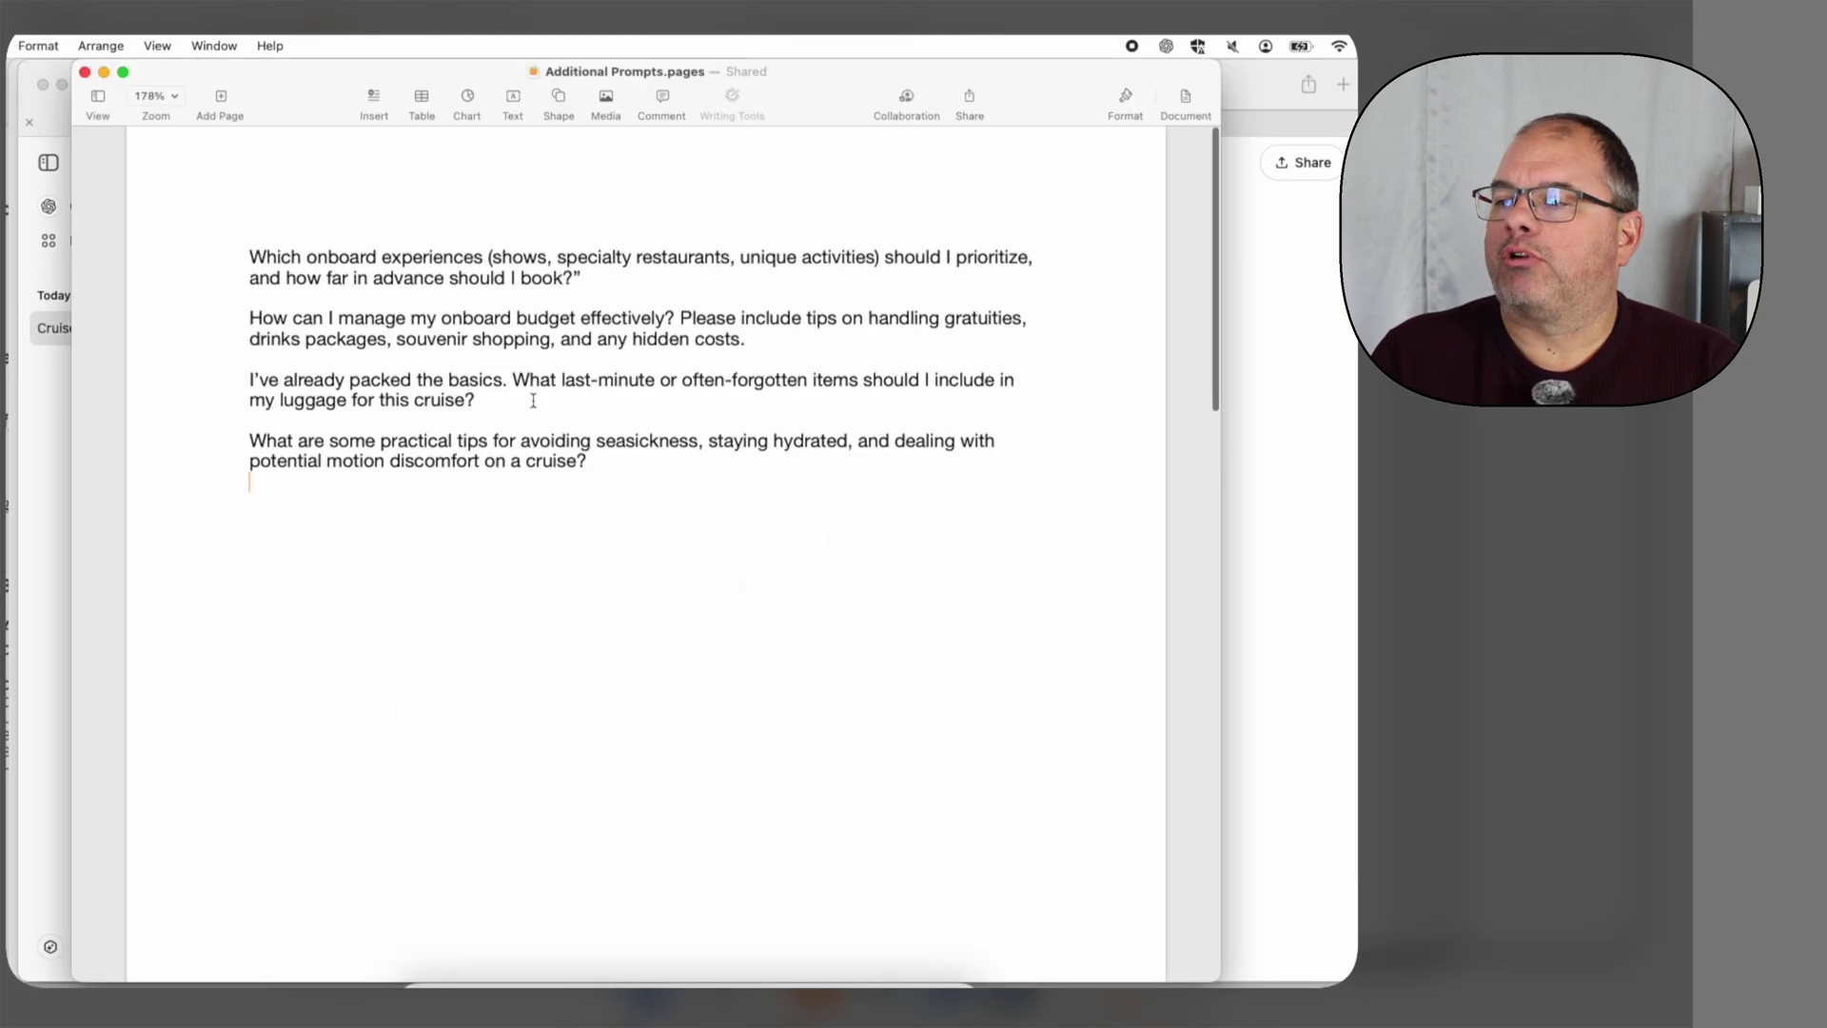
drag(244, 253, 607, 273)
right_click(507, 271)
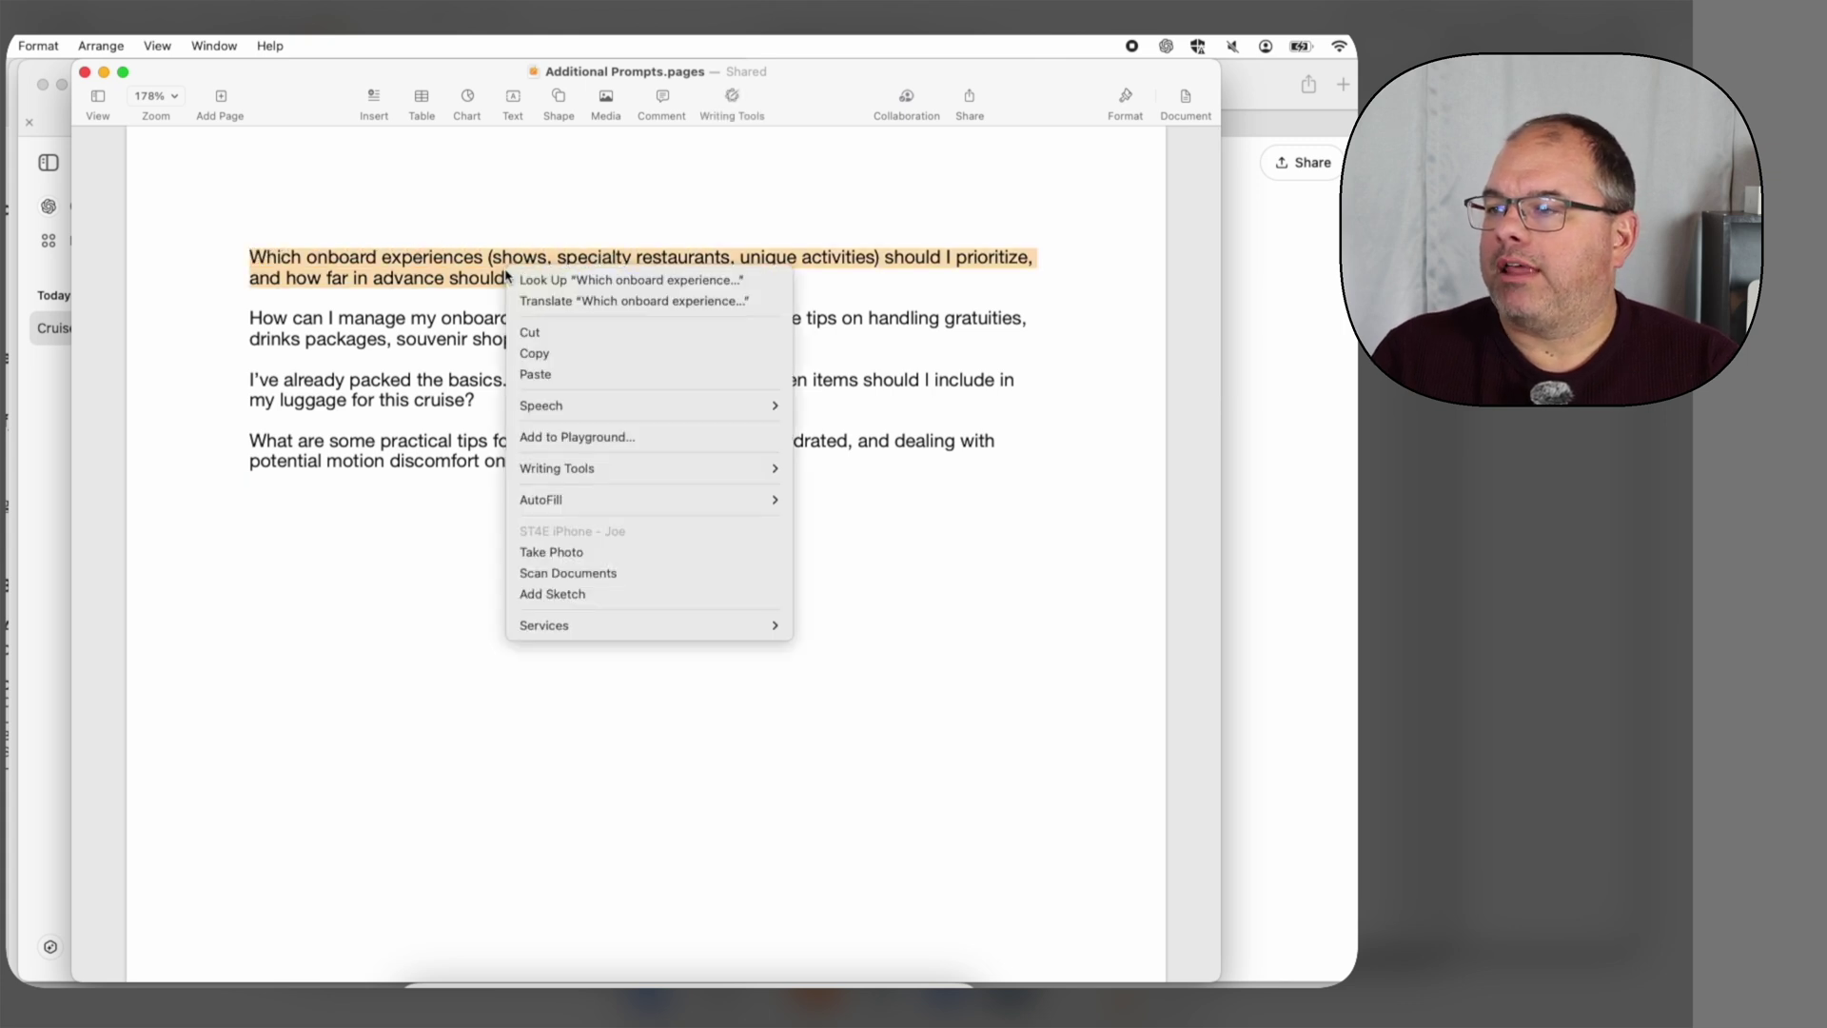
click(535, 354)
click(1271, 357)
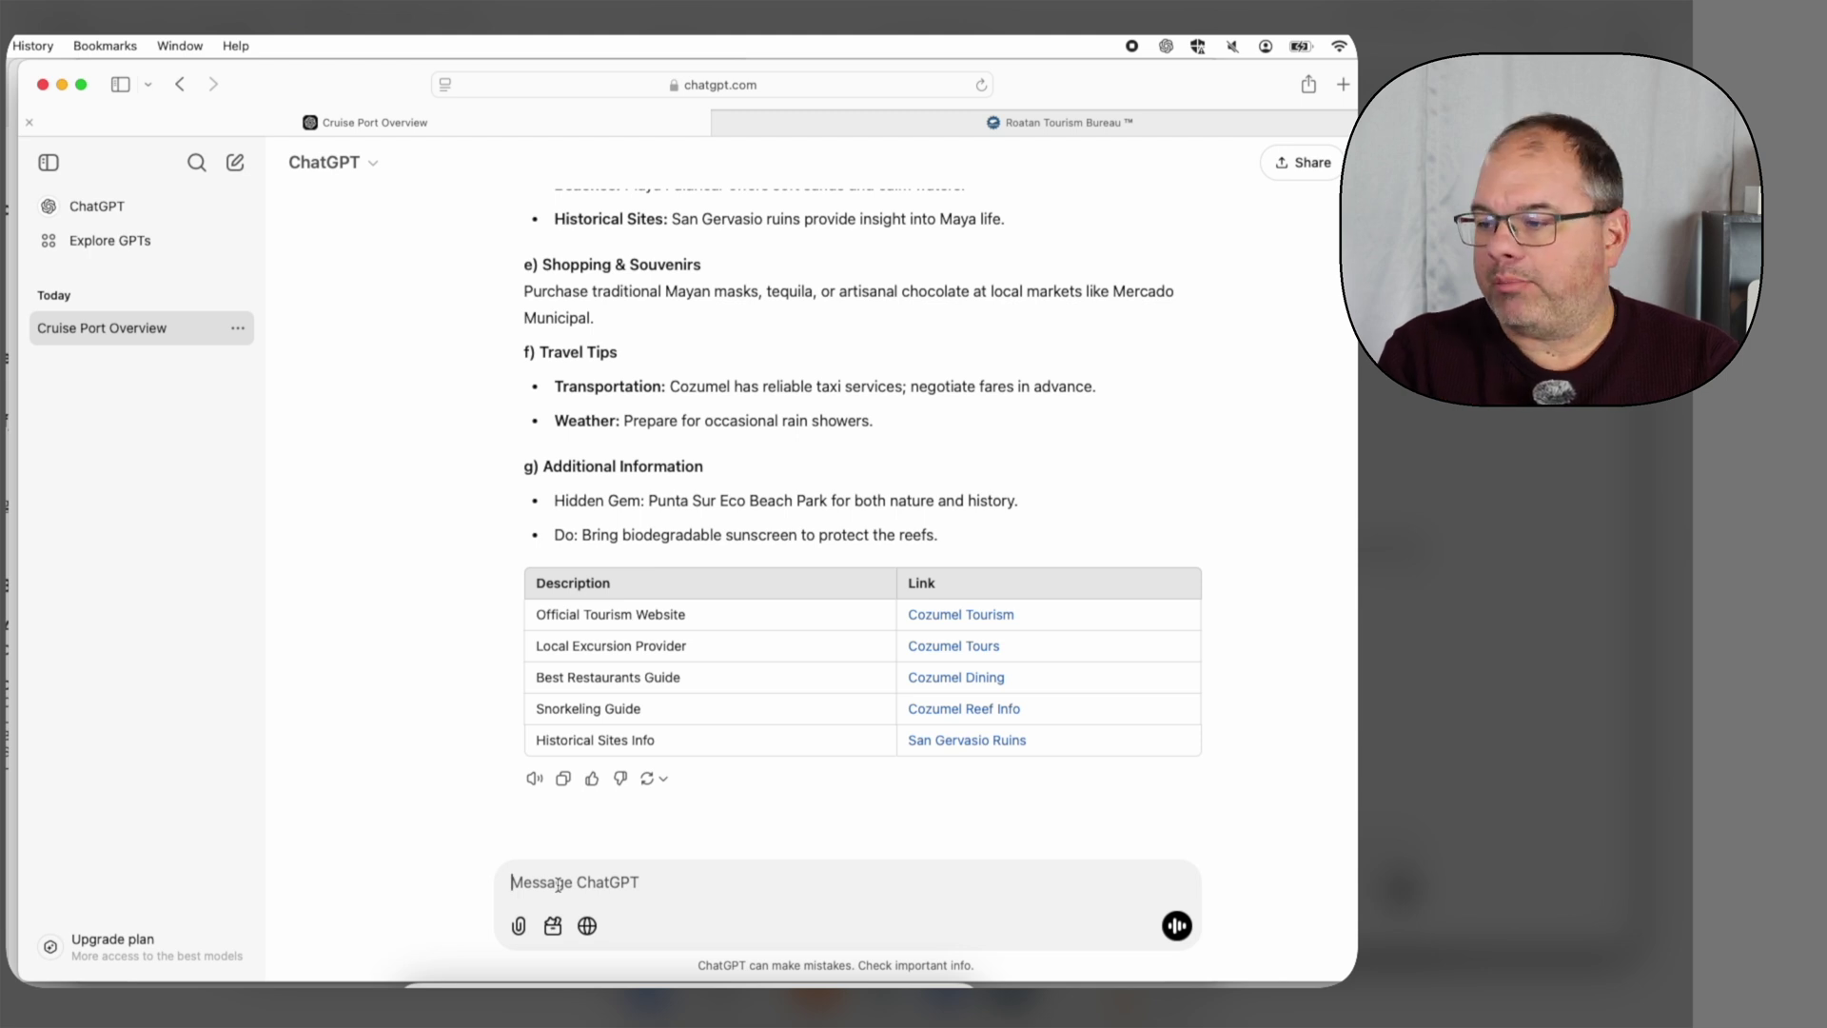
key(super+v)
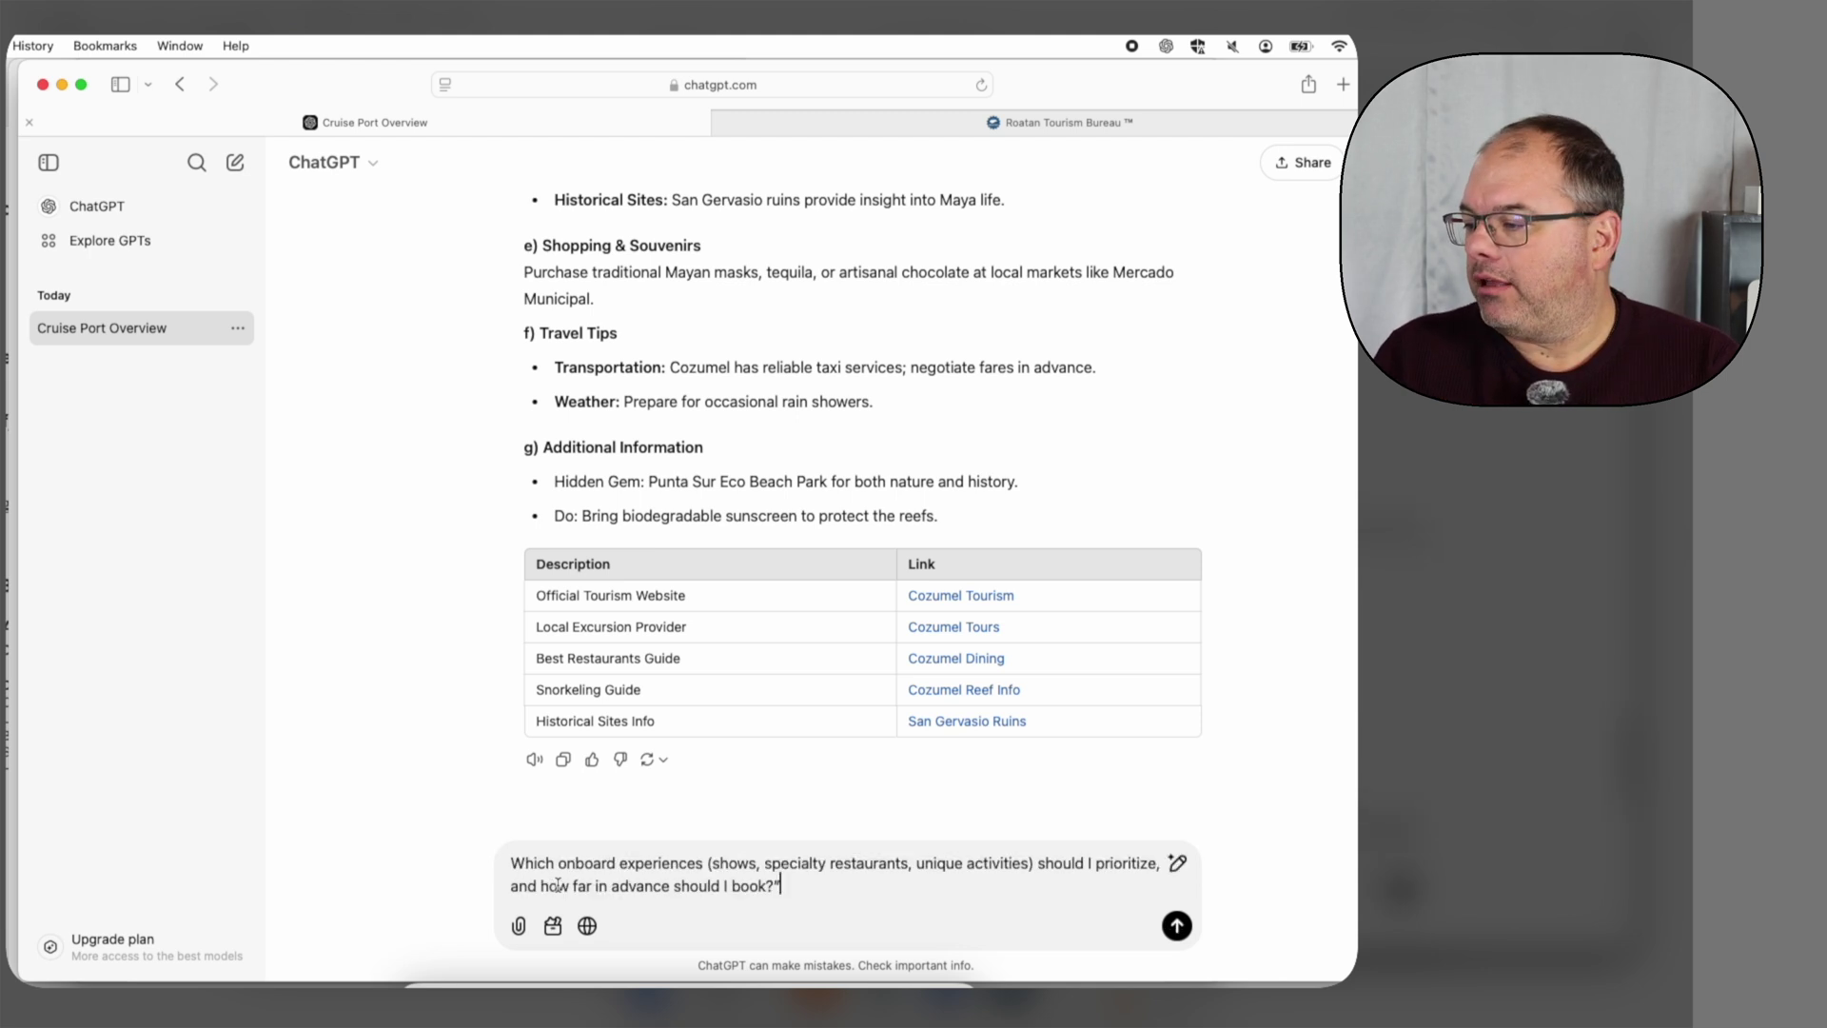
click(1175, 926)
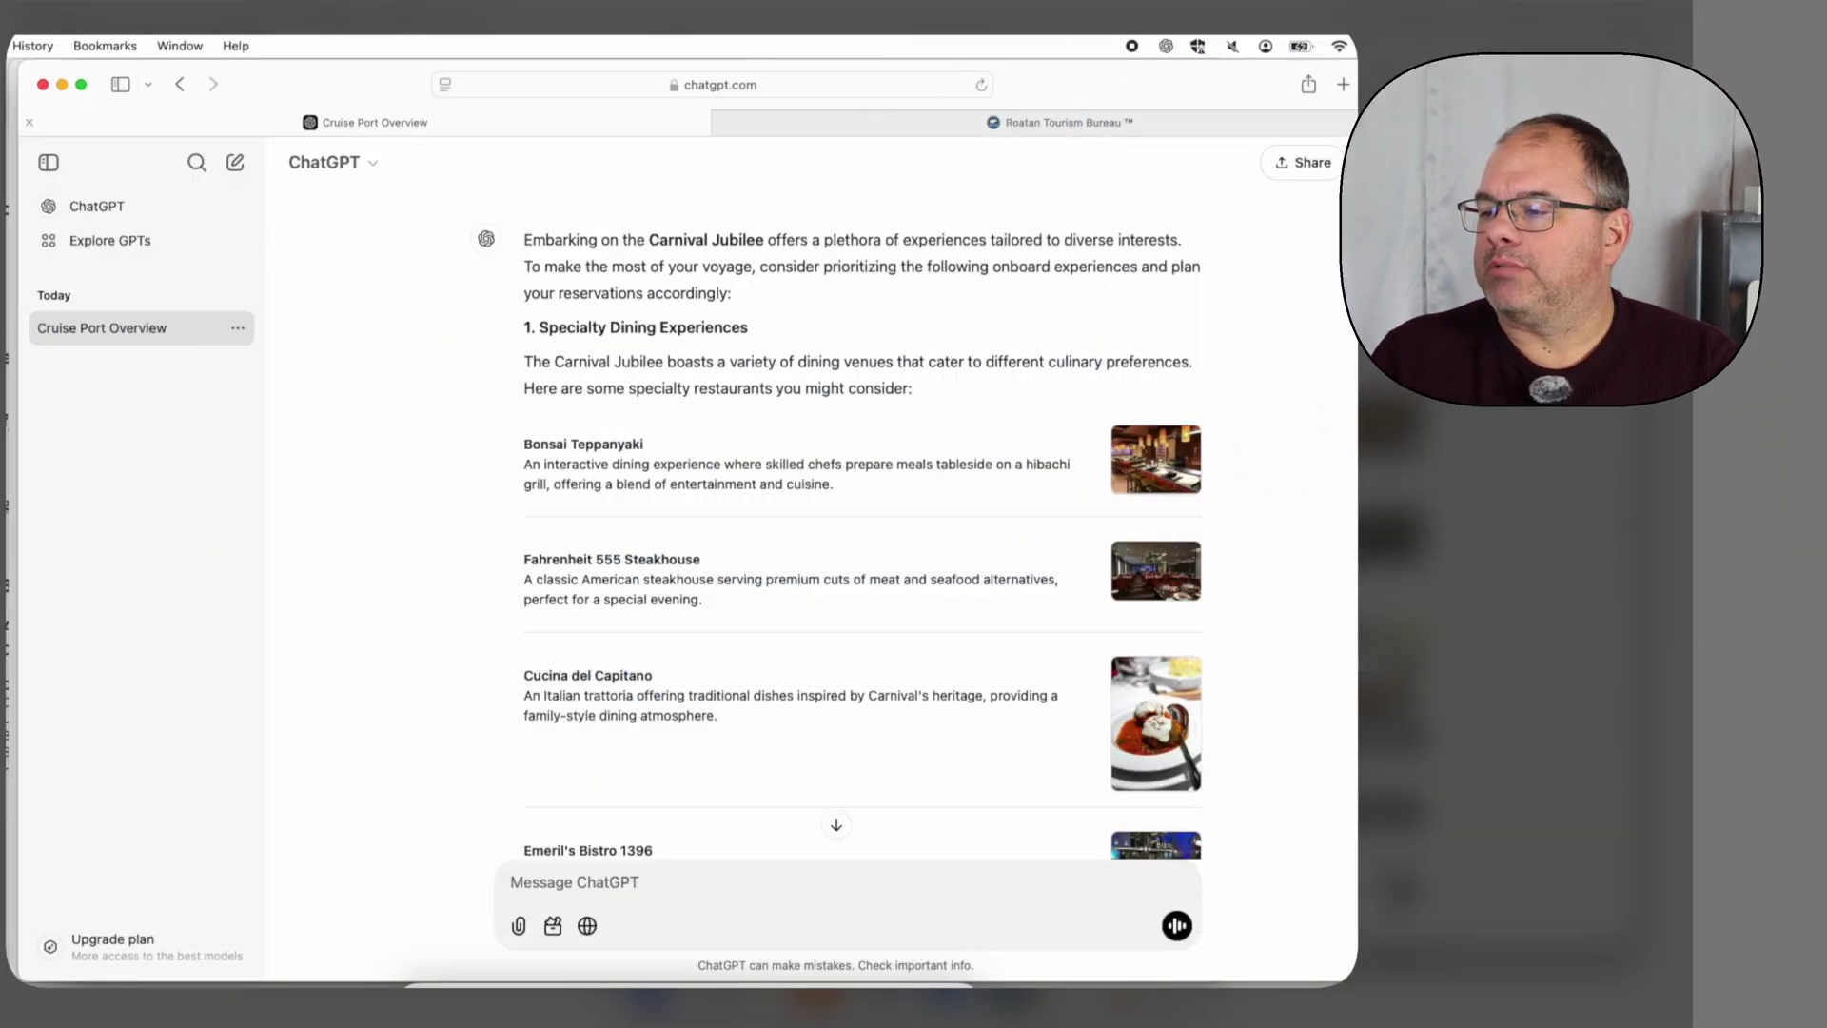
- Read the Carnival Jubilee onboard experience recommendations, examining the suggested specialty restaurants
scroll(950, 510, down, 5)
scroll(950, 510, up, 5)
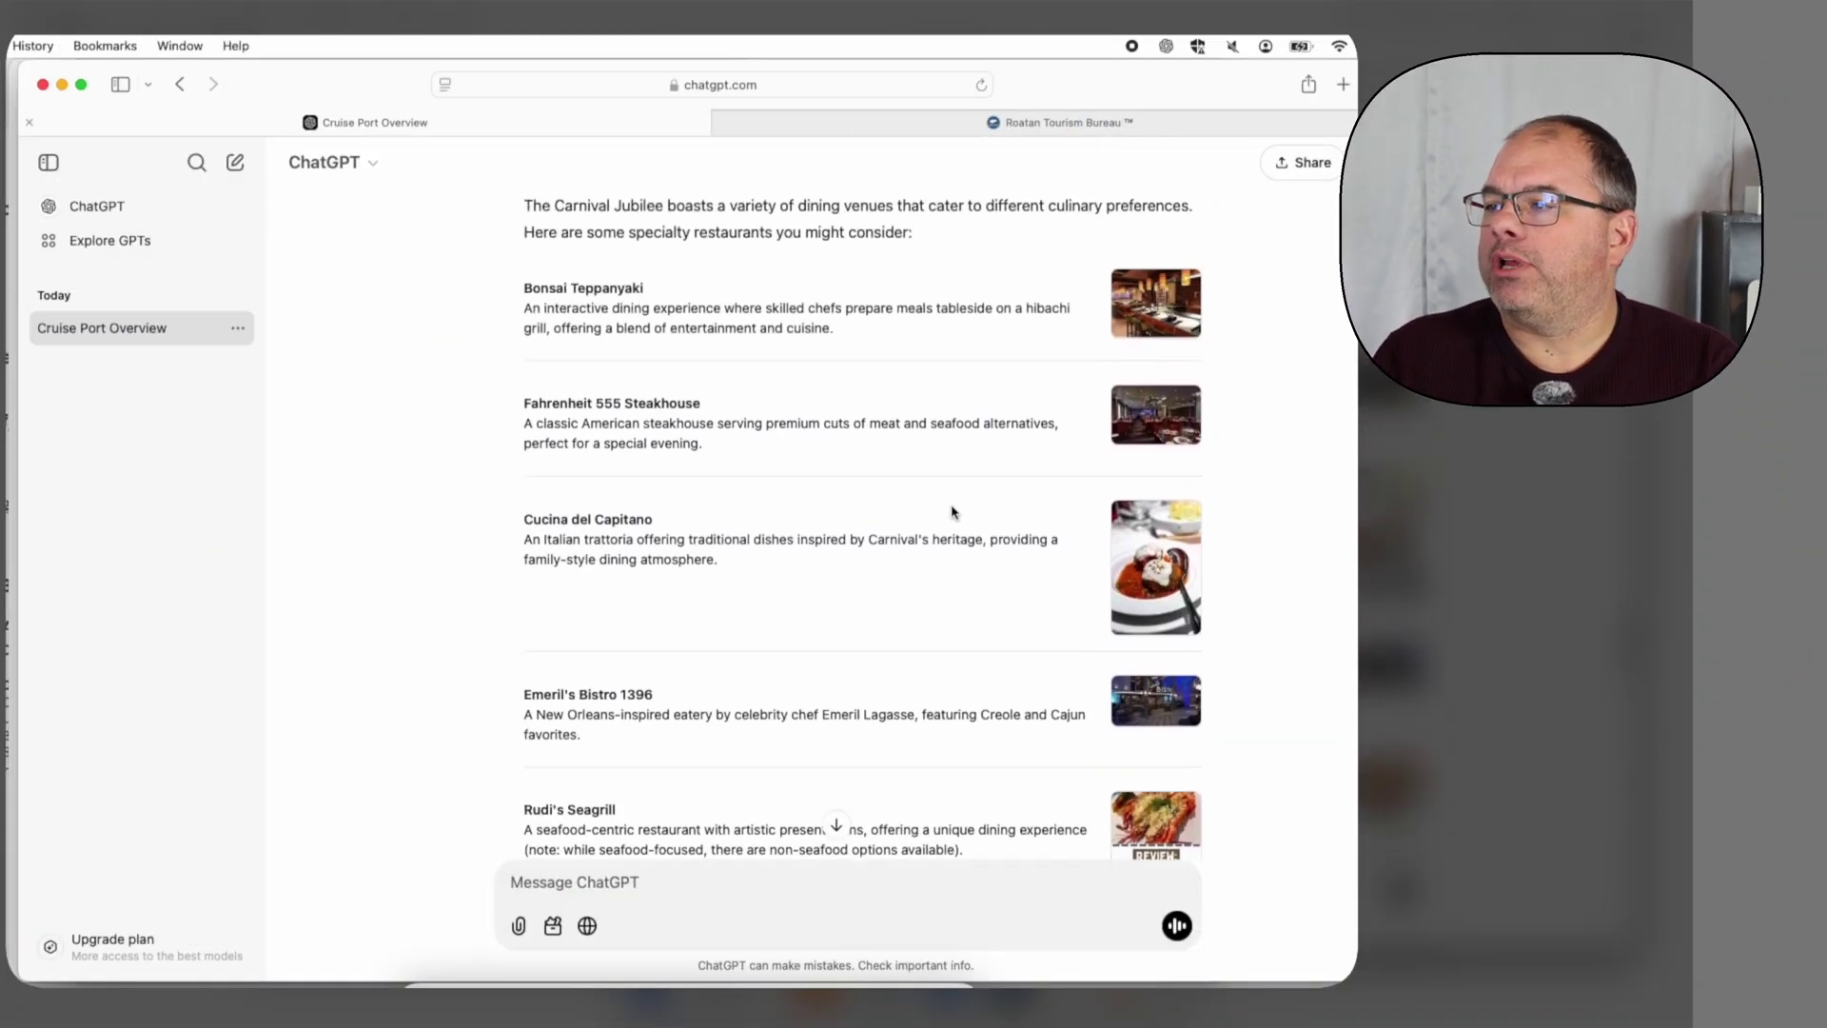
scroll(952, 512, up, 1)
scroll(910, 425, up, 2)
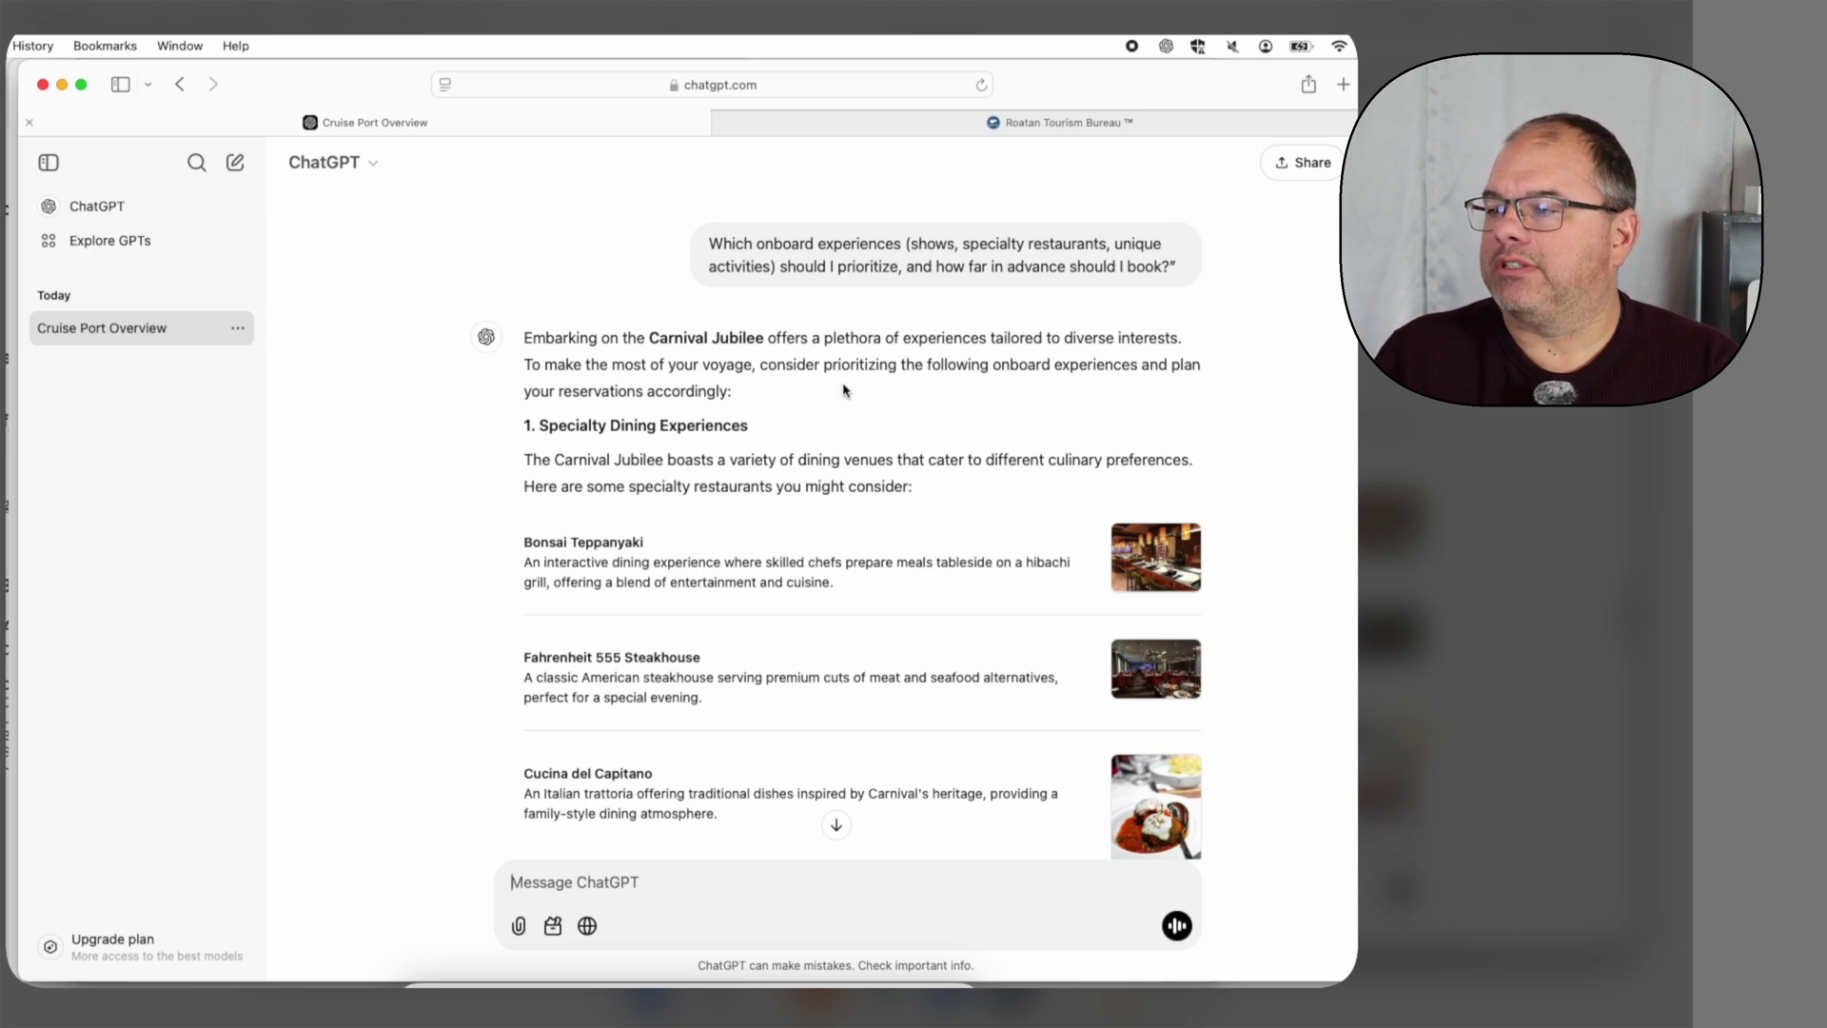
scroll(828, 418, down, 3)
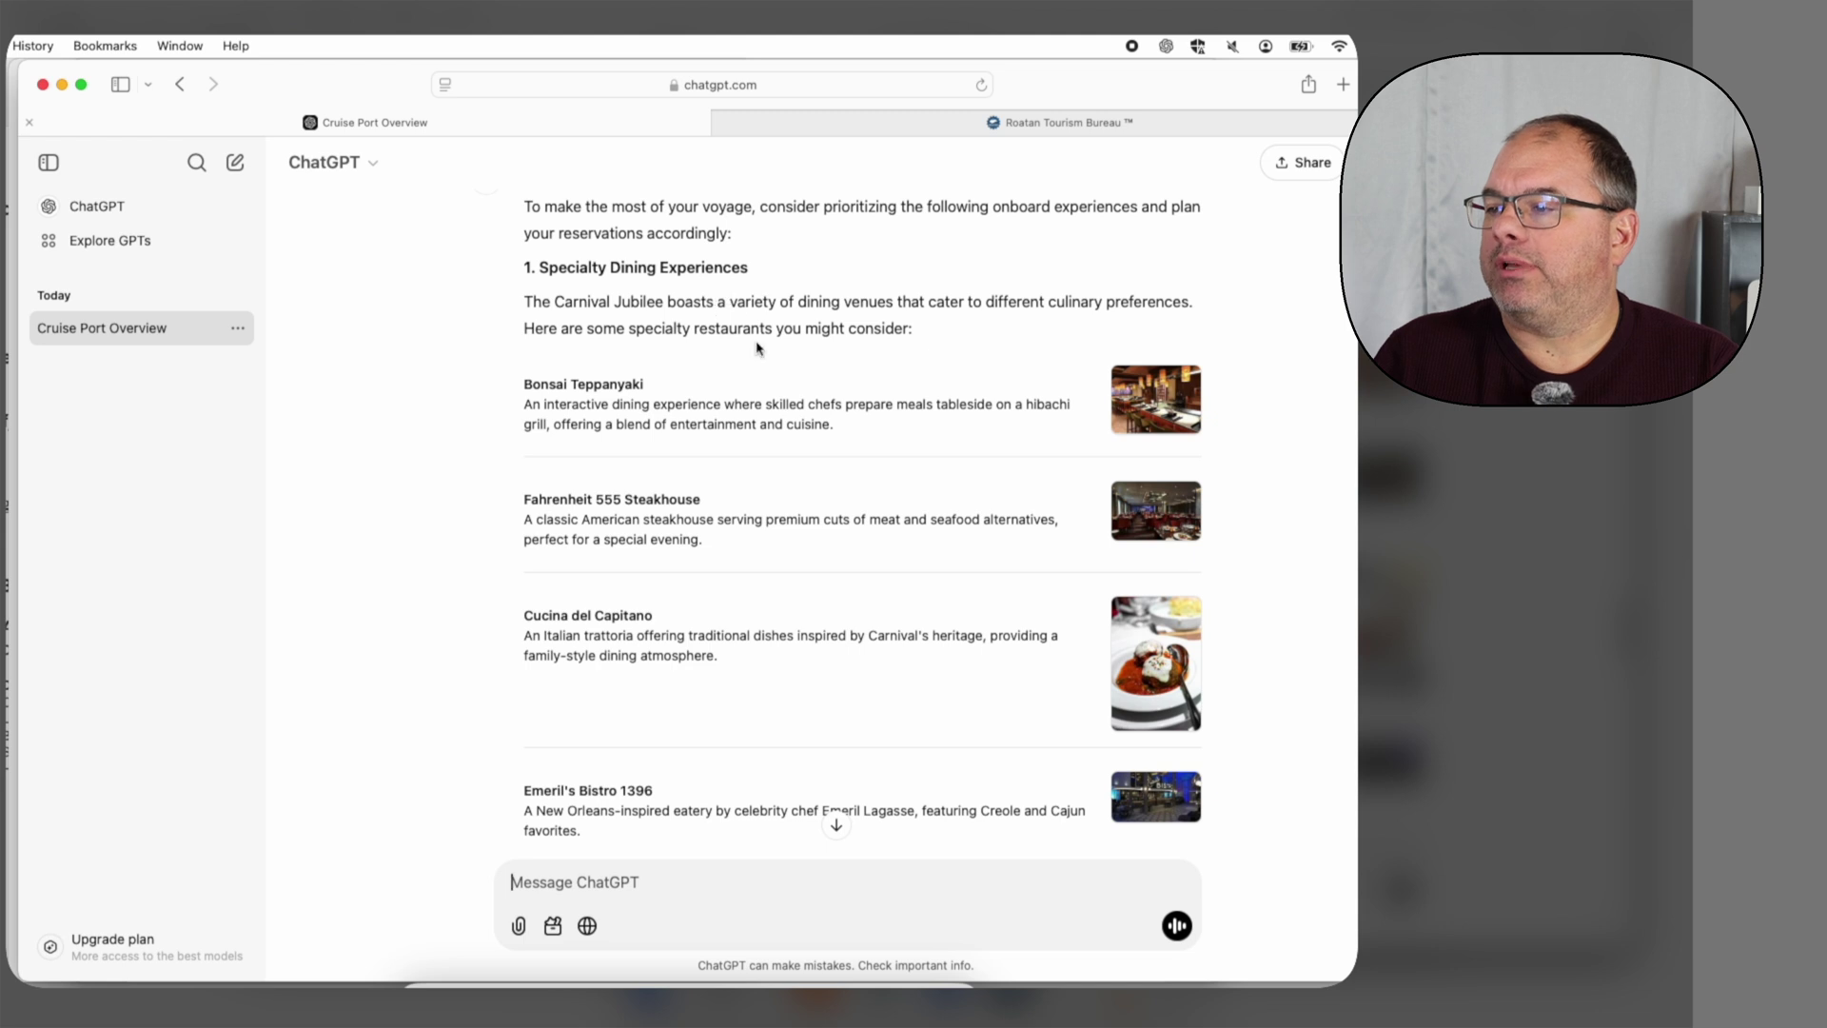
scroll(1235, 412, down, 2)
scroll(1235, 412, down, 1)
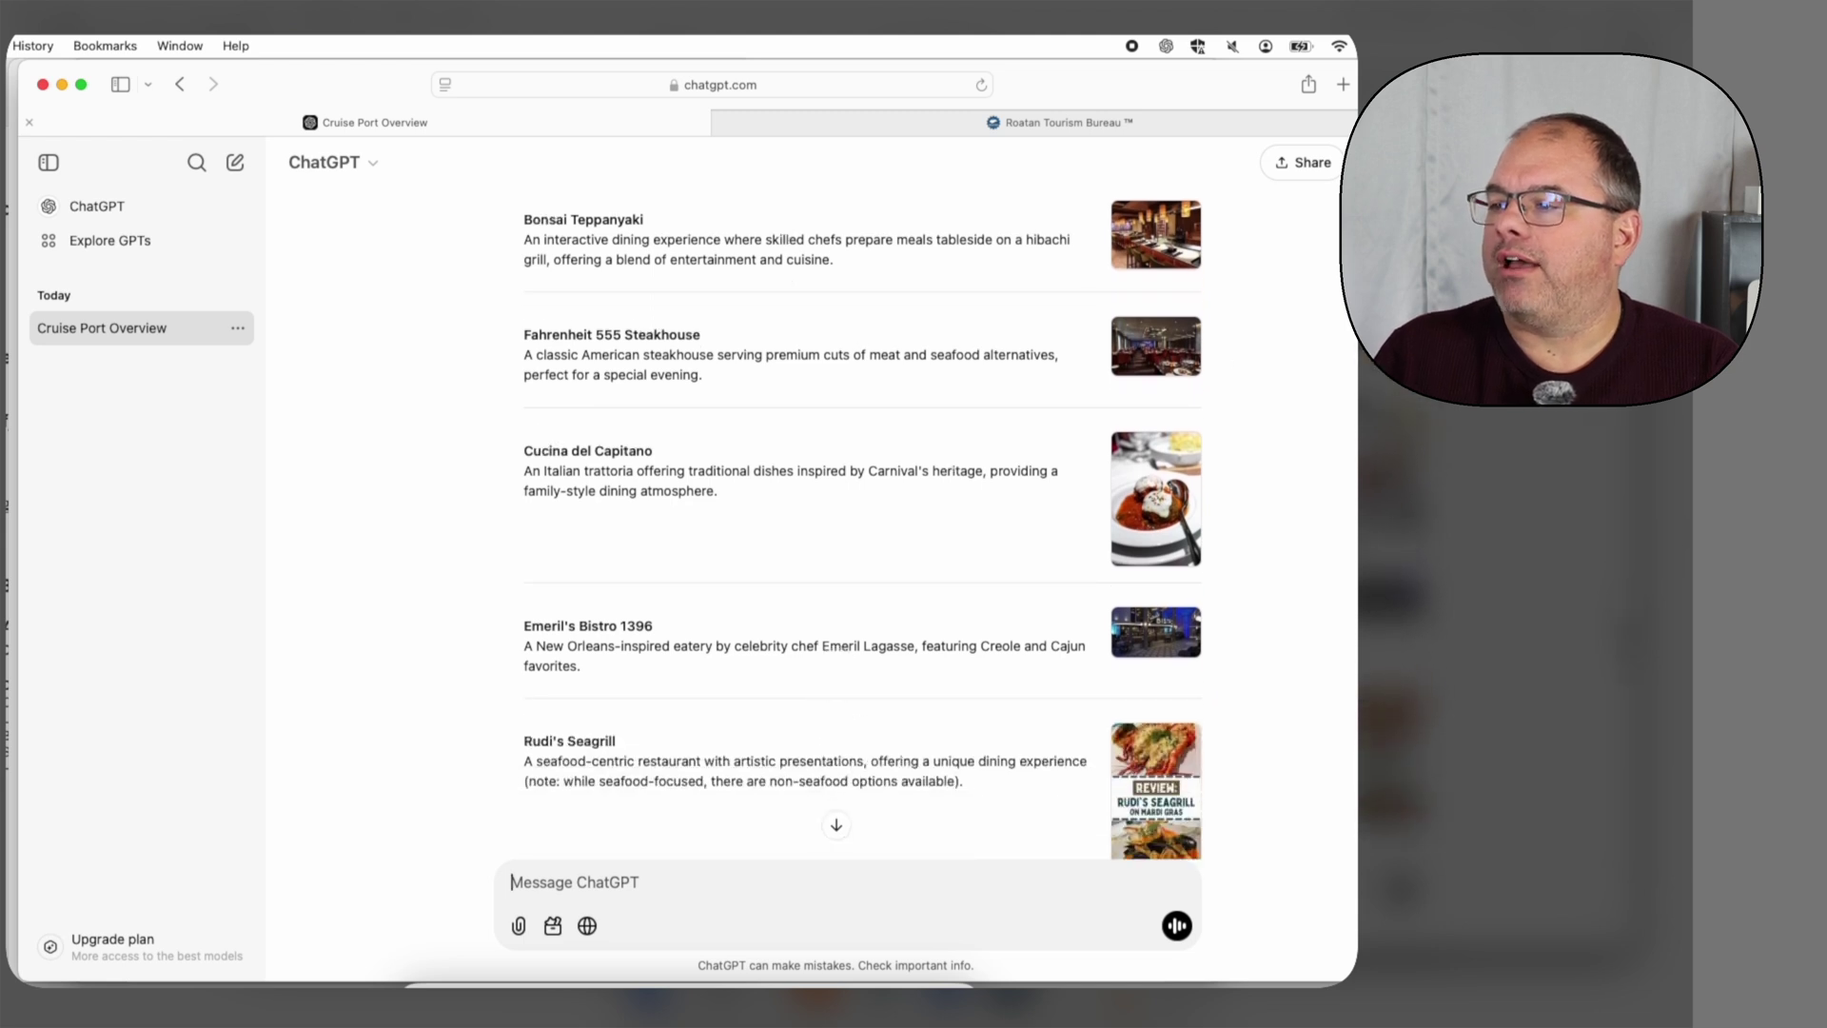
- Read the specialty dining booking recommendations and the entertainment and shows section of the onboard experiences answer
scroll(1347, 487, down, 2)
scroll(1346, 491, down, 1)
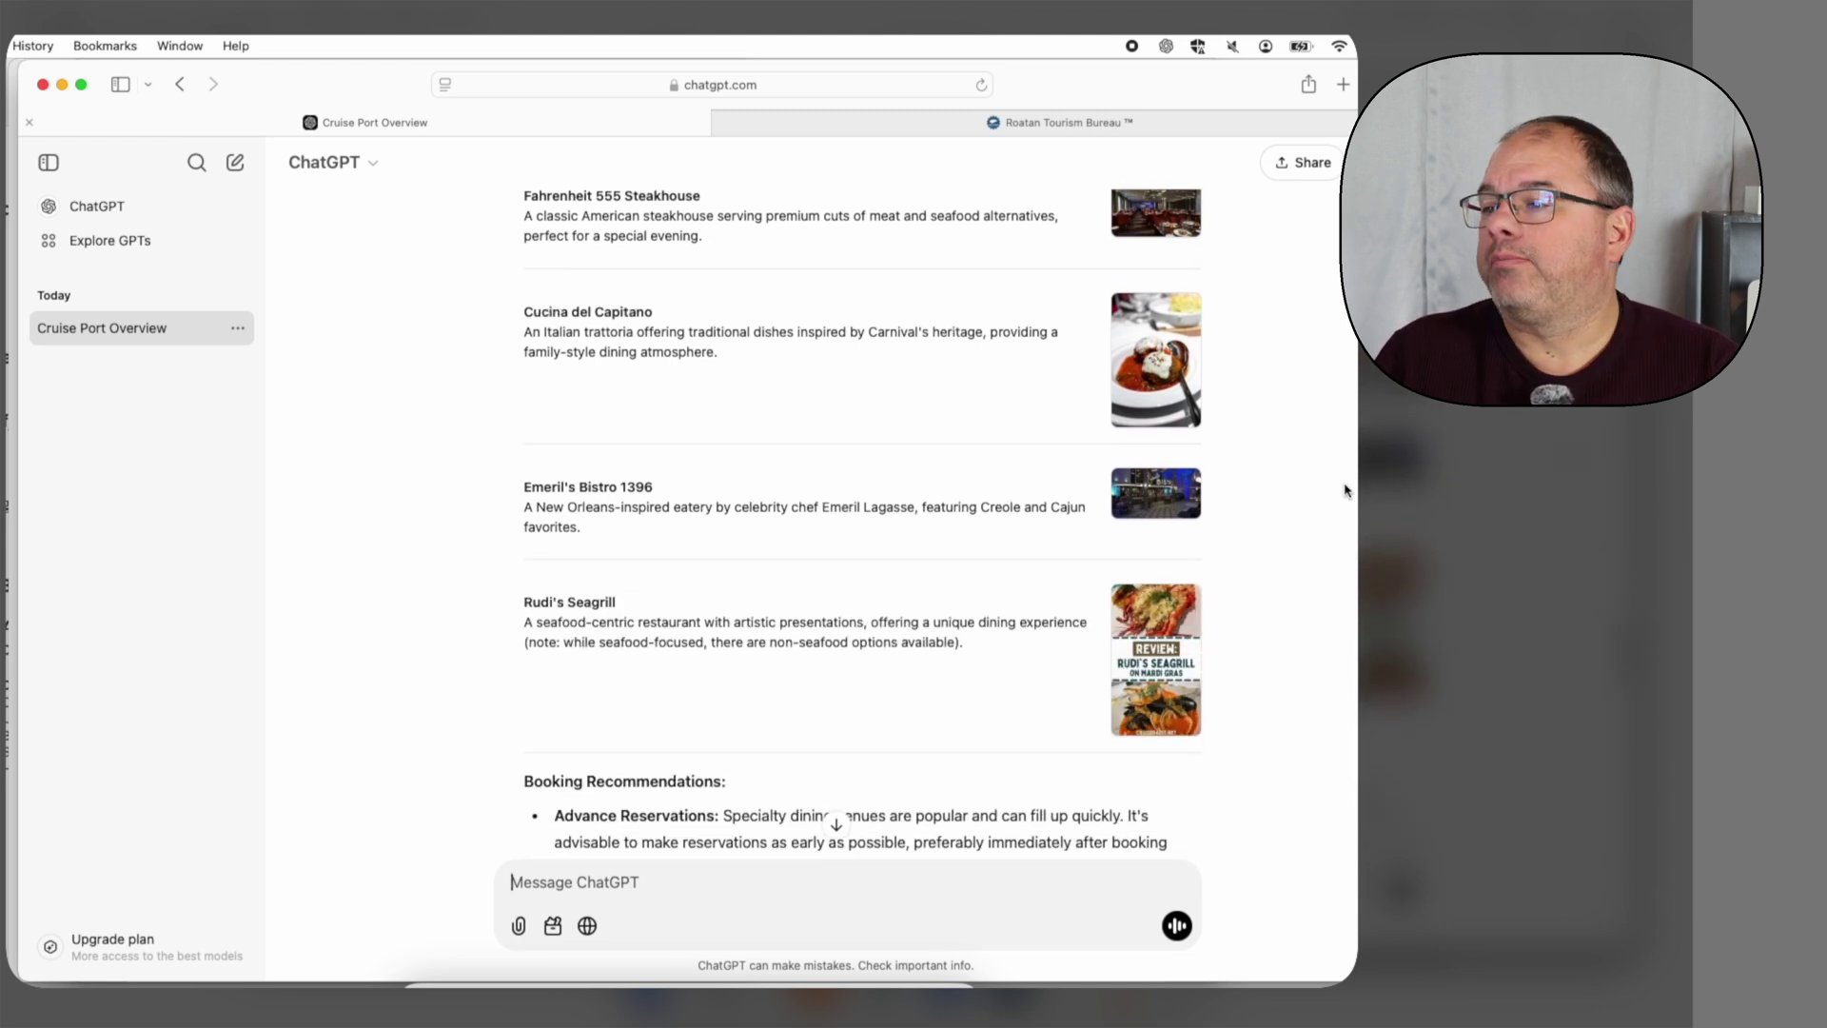
scroll(1347, 491, down, 7)
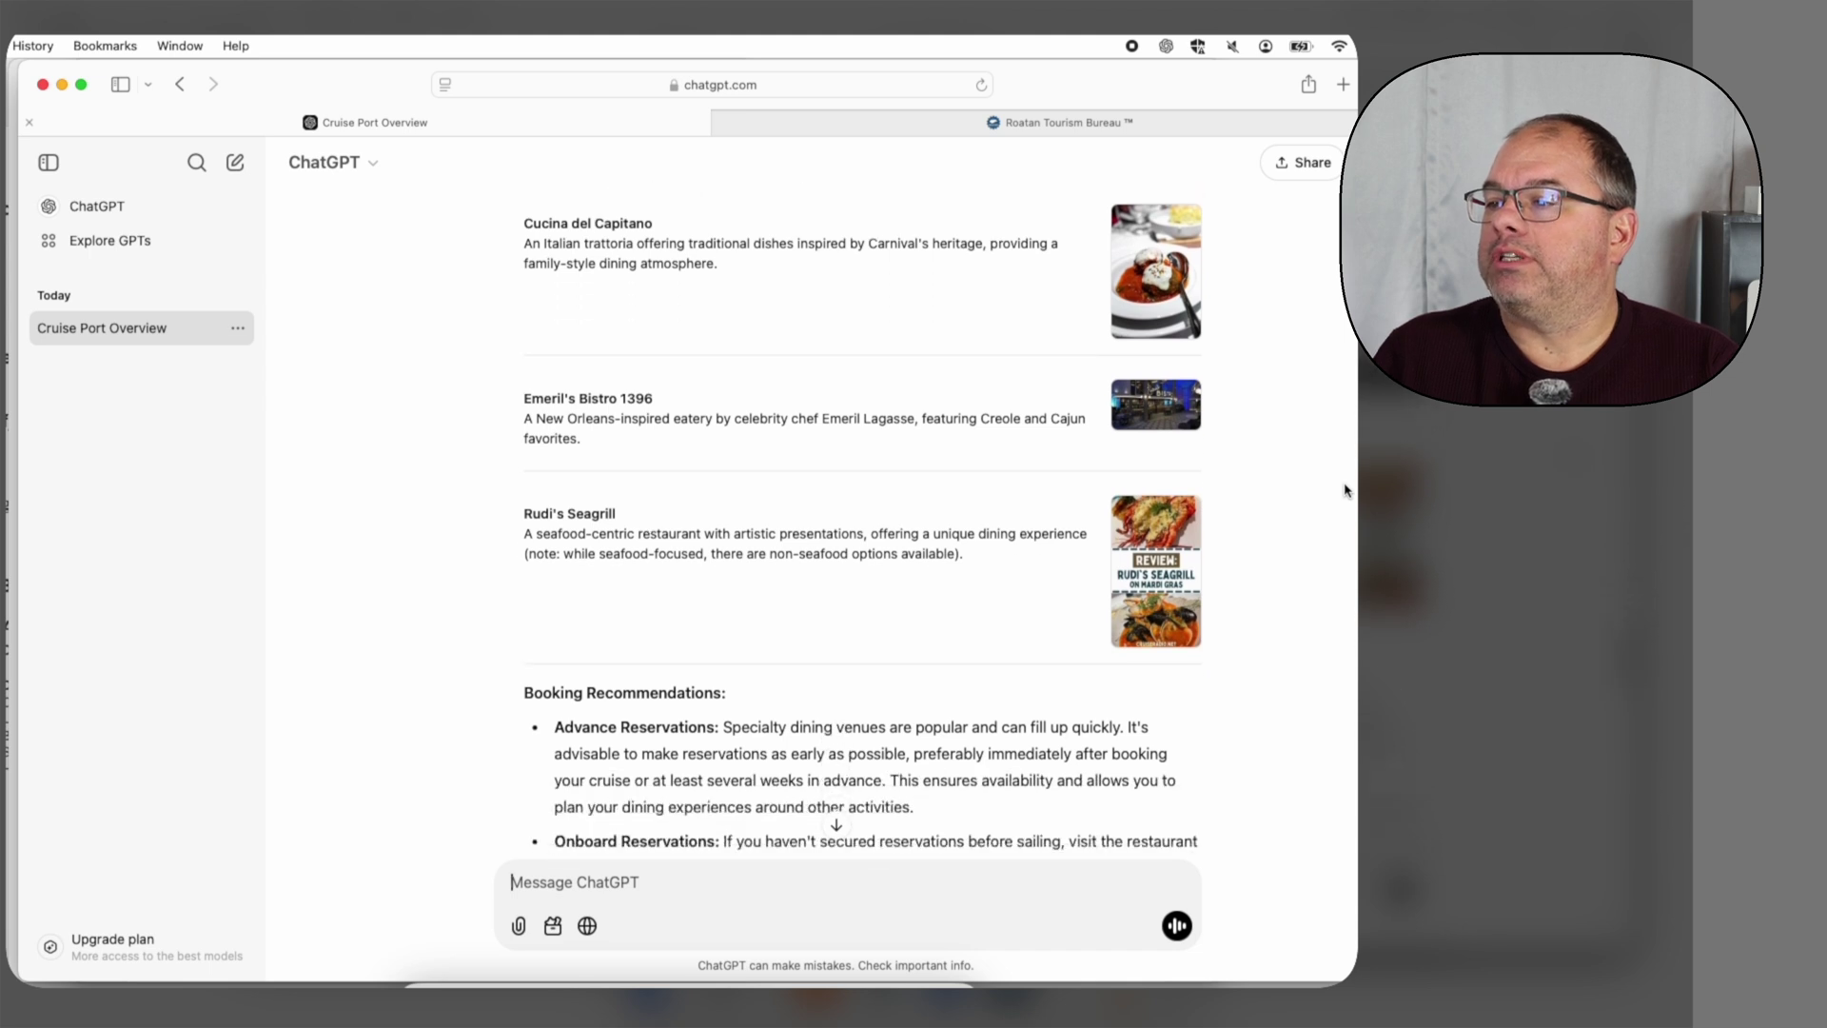
scroll(1347, 491, down, 2)
scroll(1345, 491, down, 2)
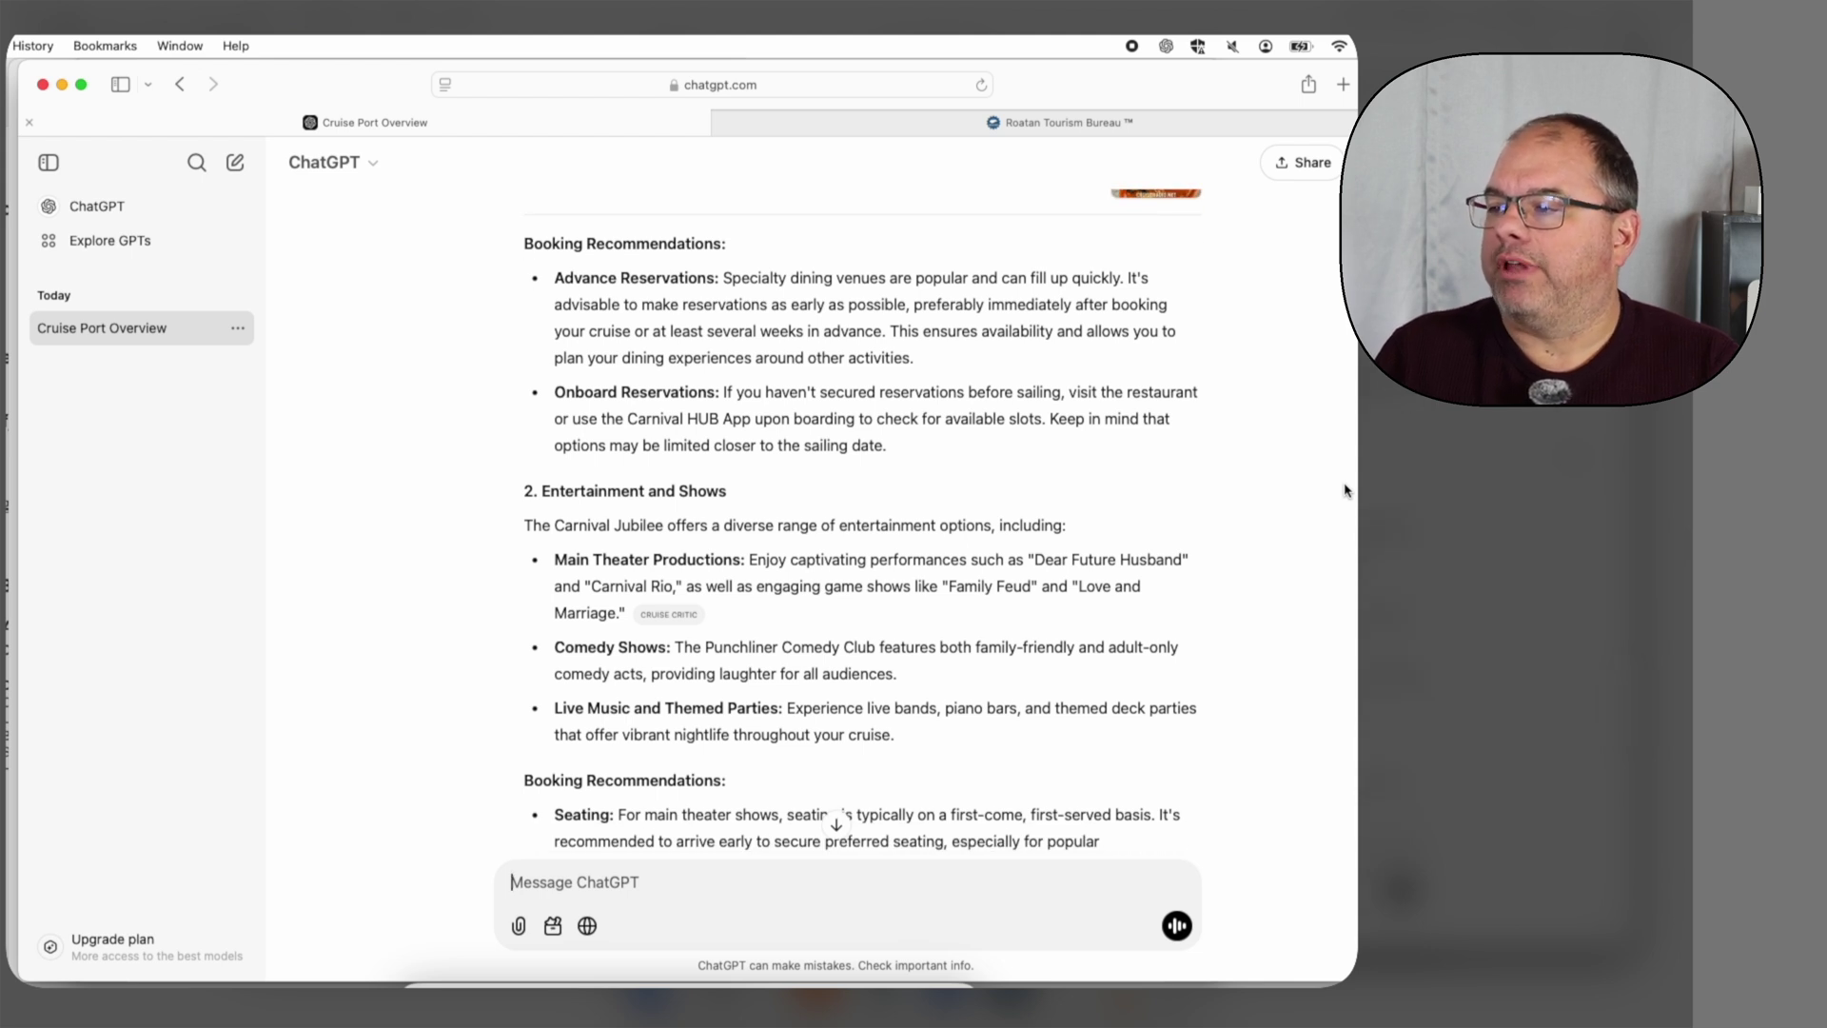
scroll(1345, 491, down, 1)
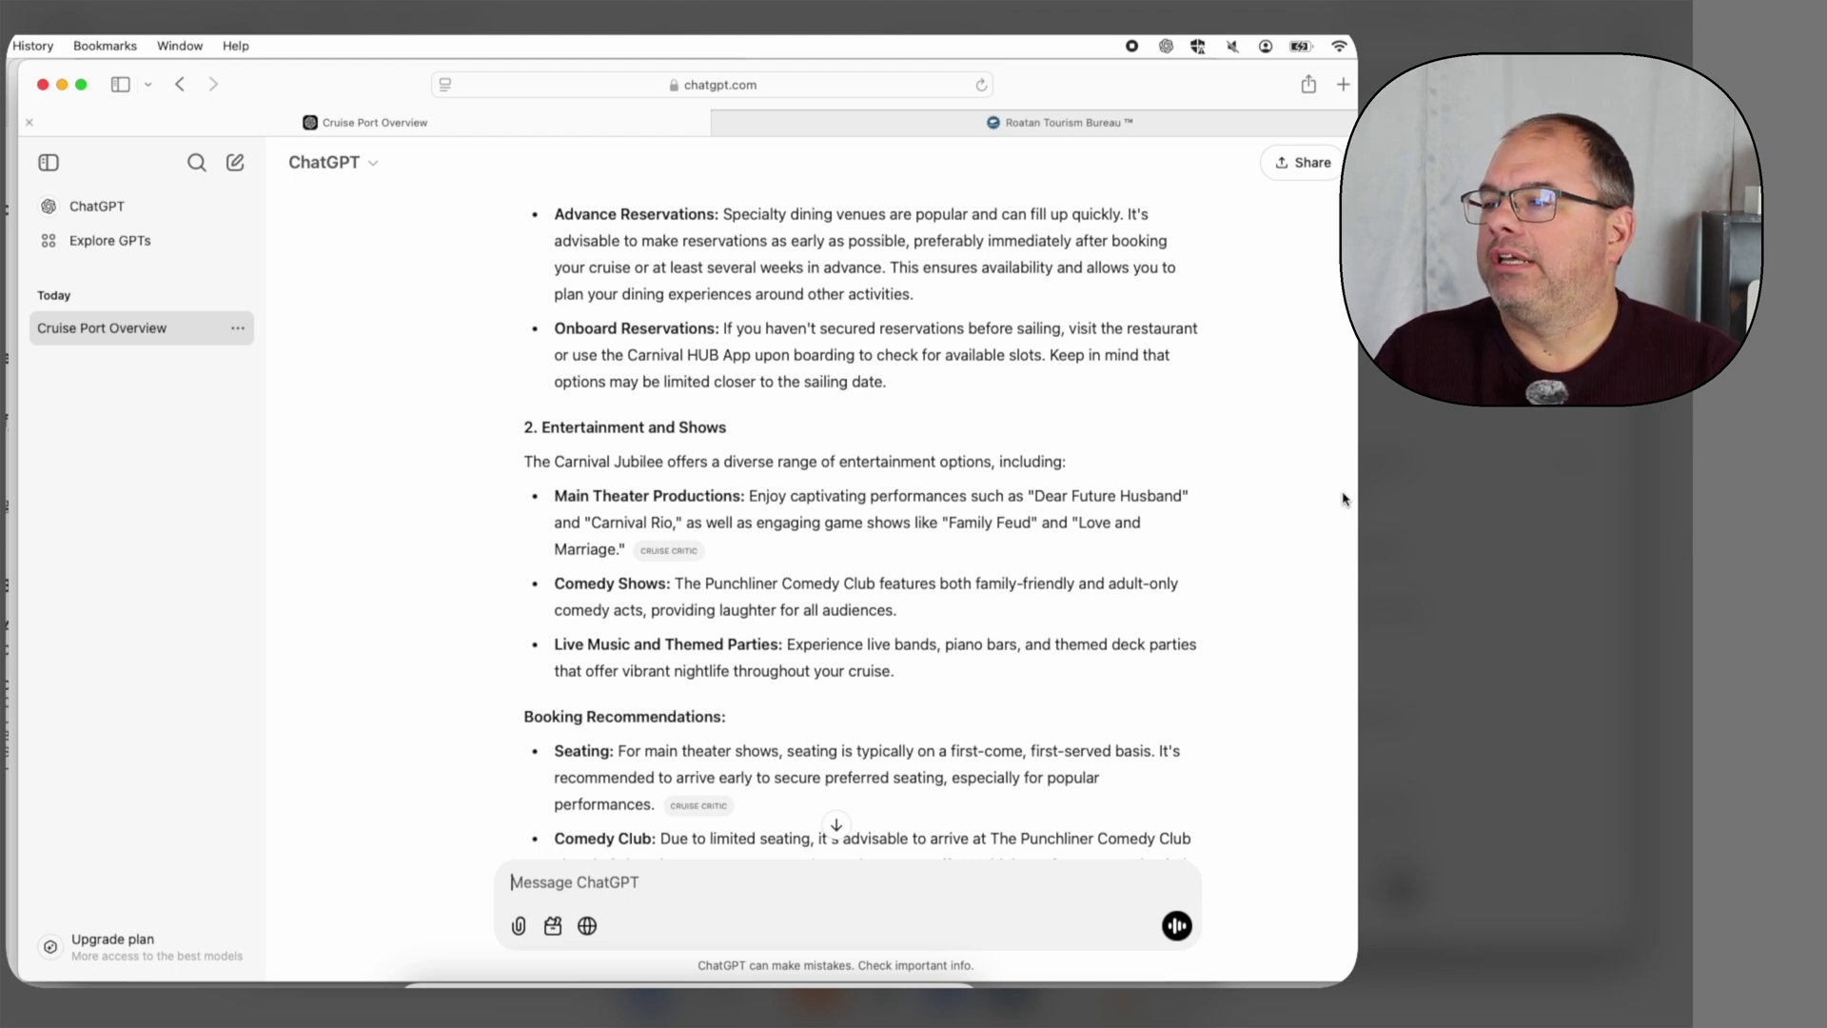
scroll(1343, 497, down, 3)
scroll(1343, 498, down, 1)
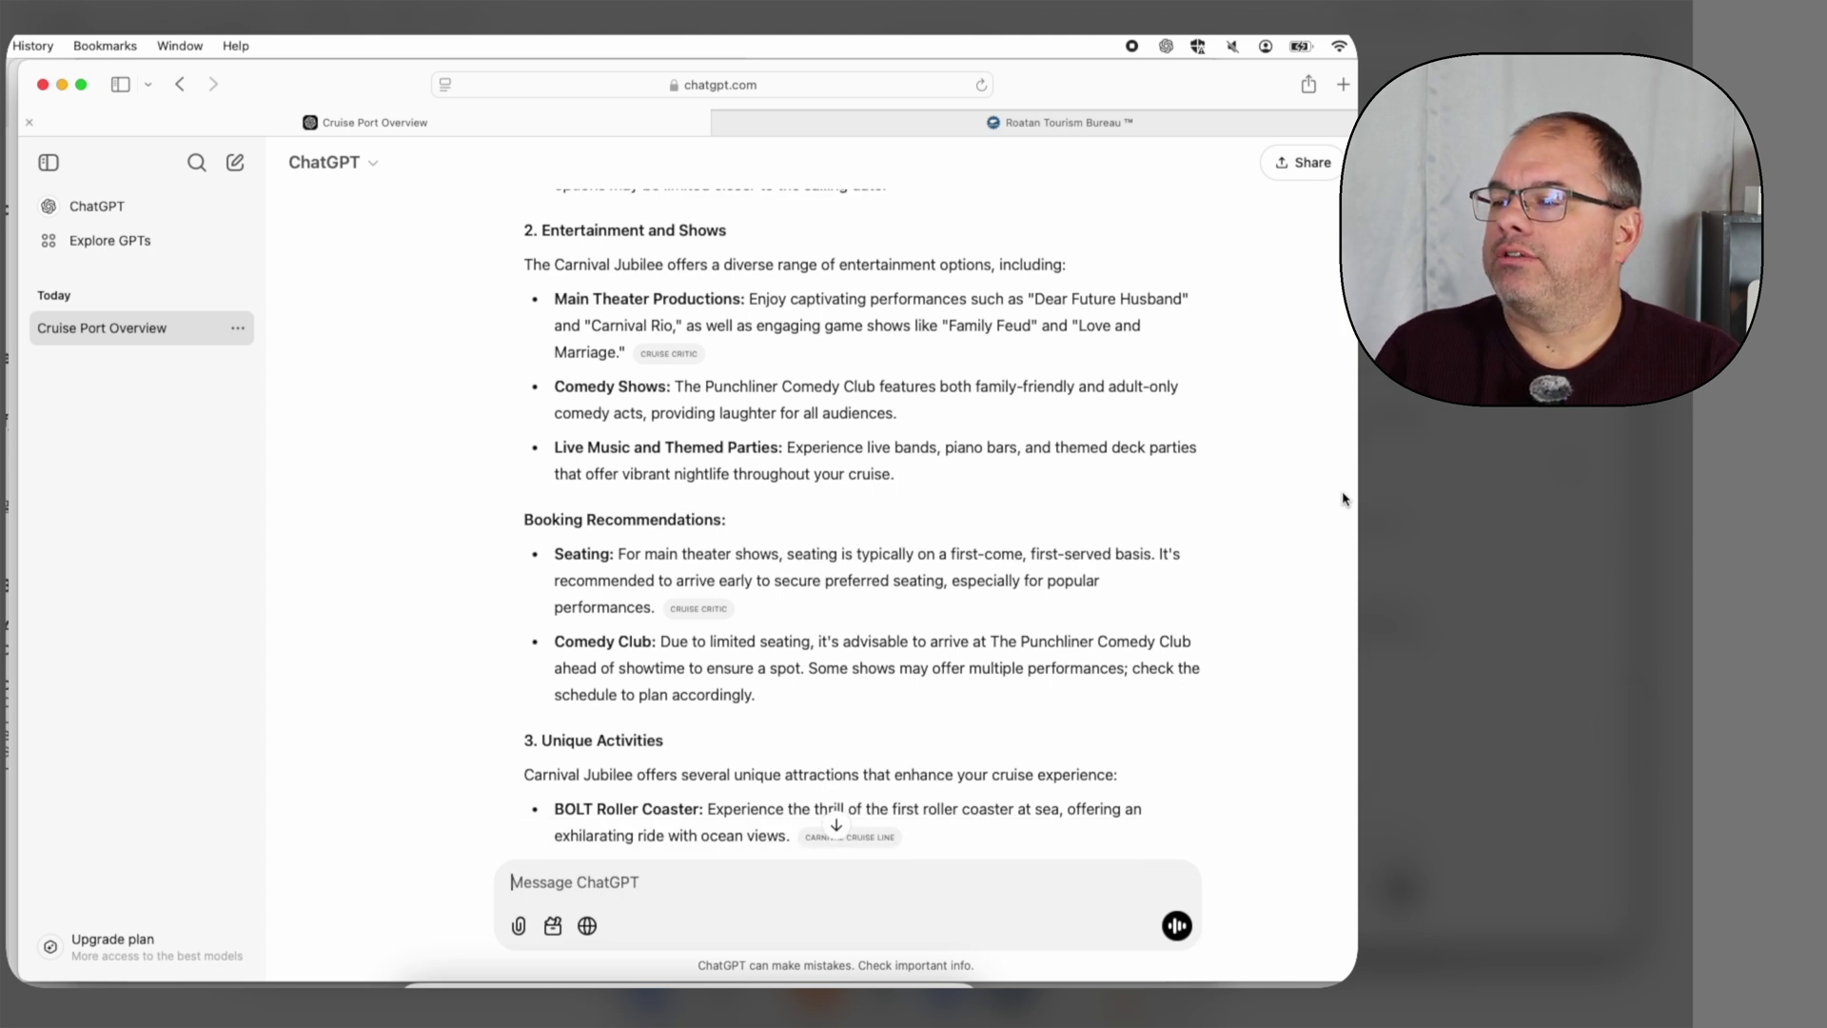
- Read the show seating advice, the unique activities with their booking recommendations and the general tips through the end of the answer
scroll(1343, 498, down, 3)
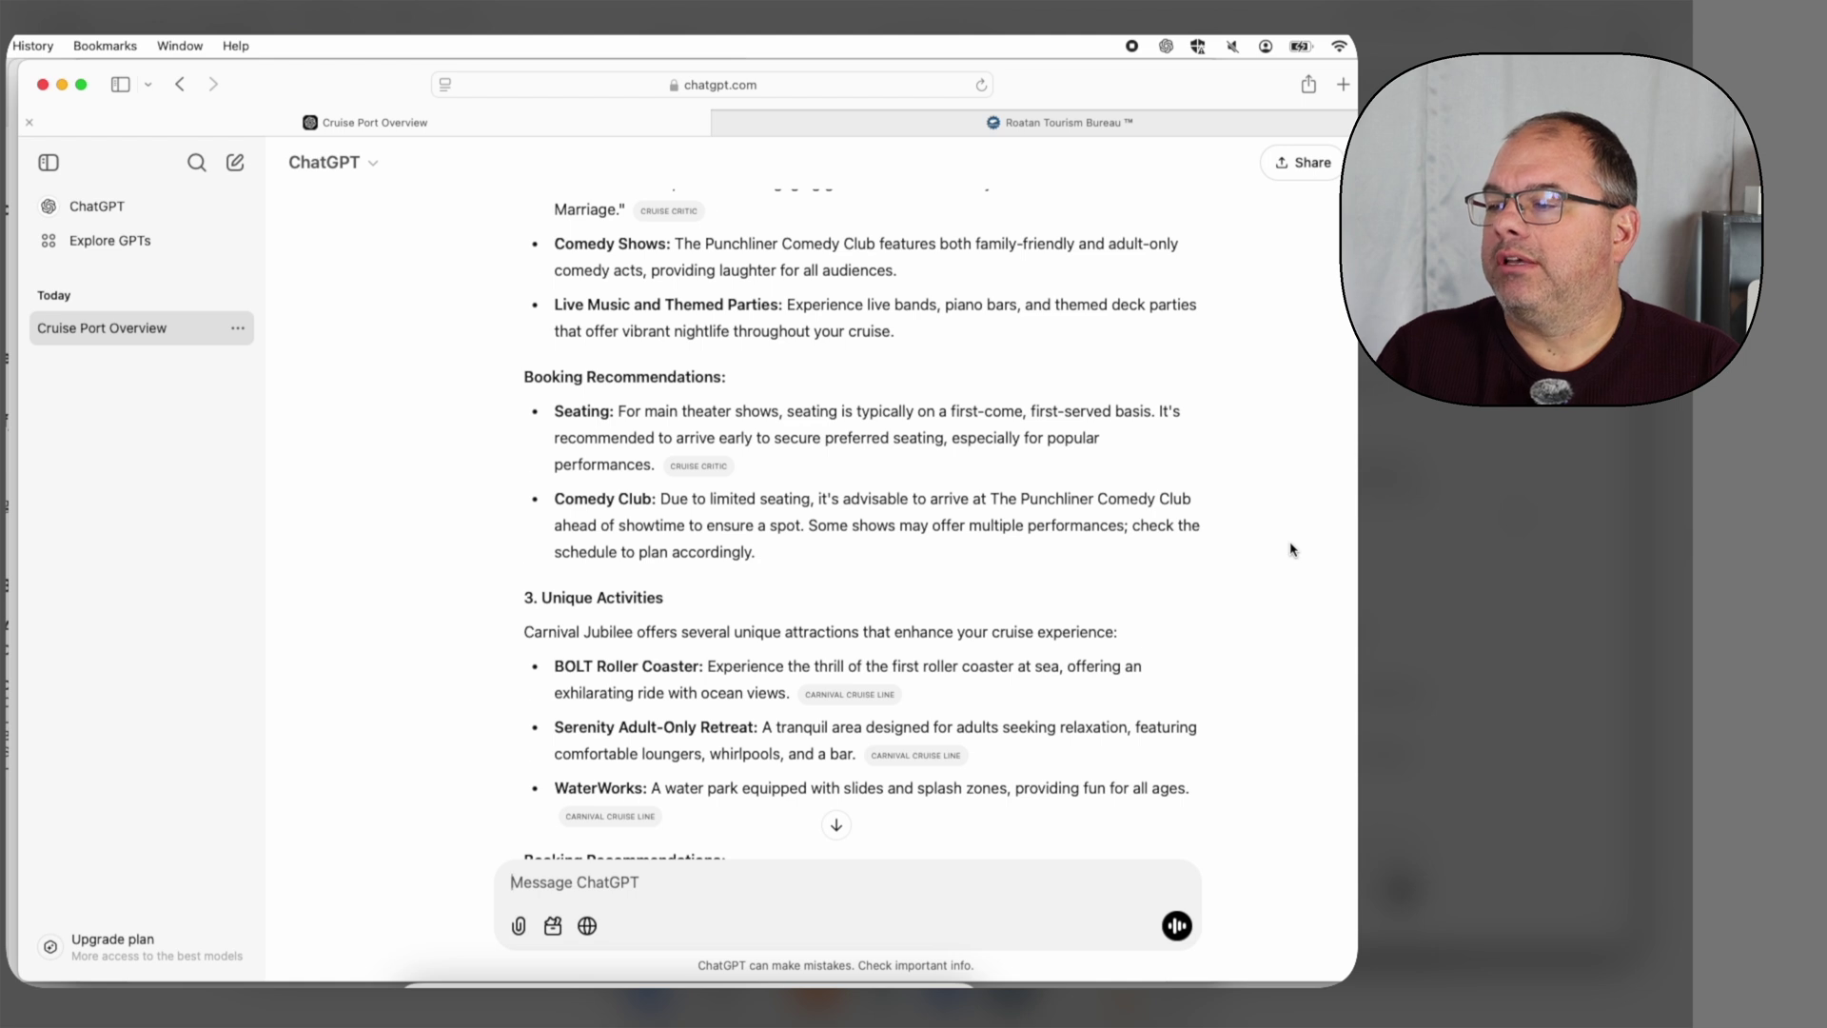
scroll(1292, 549, down, 4)
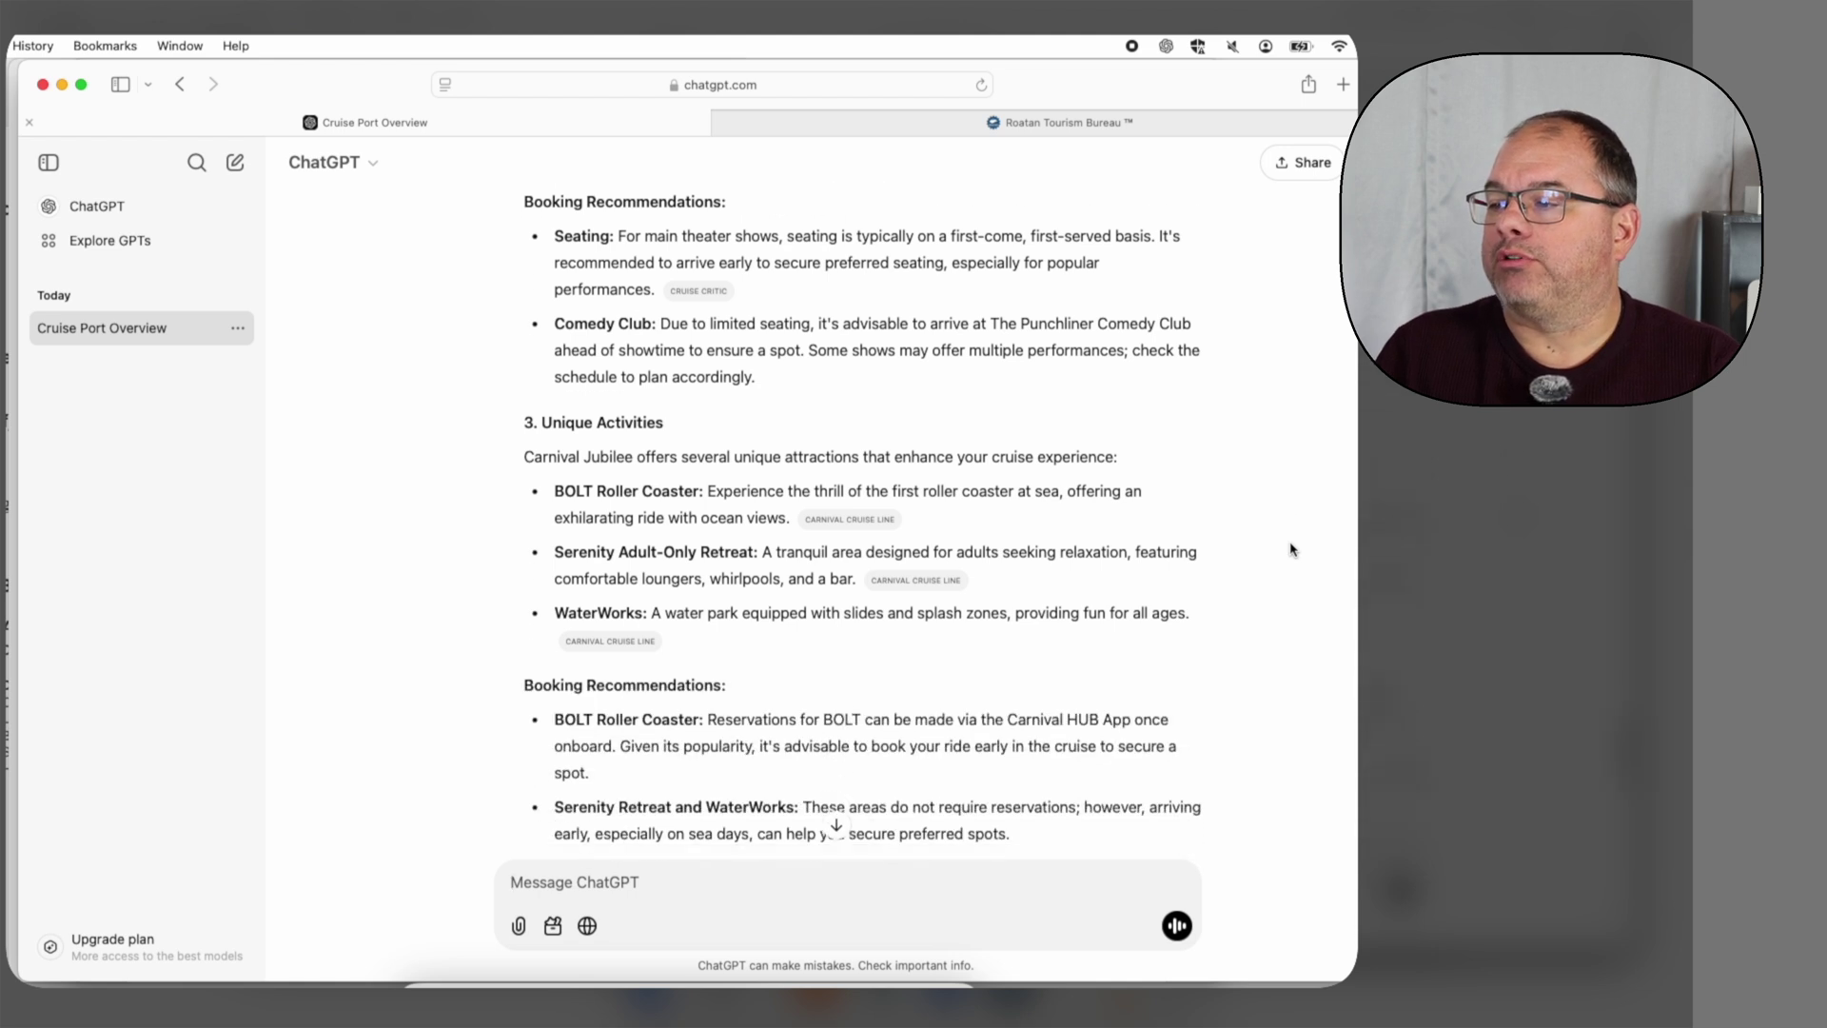
scroll(1293, 550, down, 1)
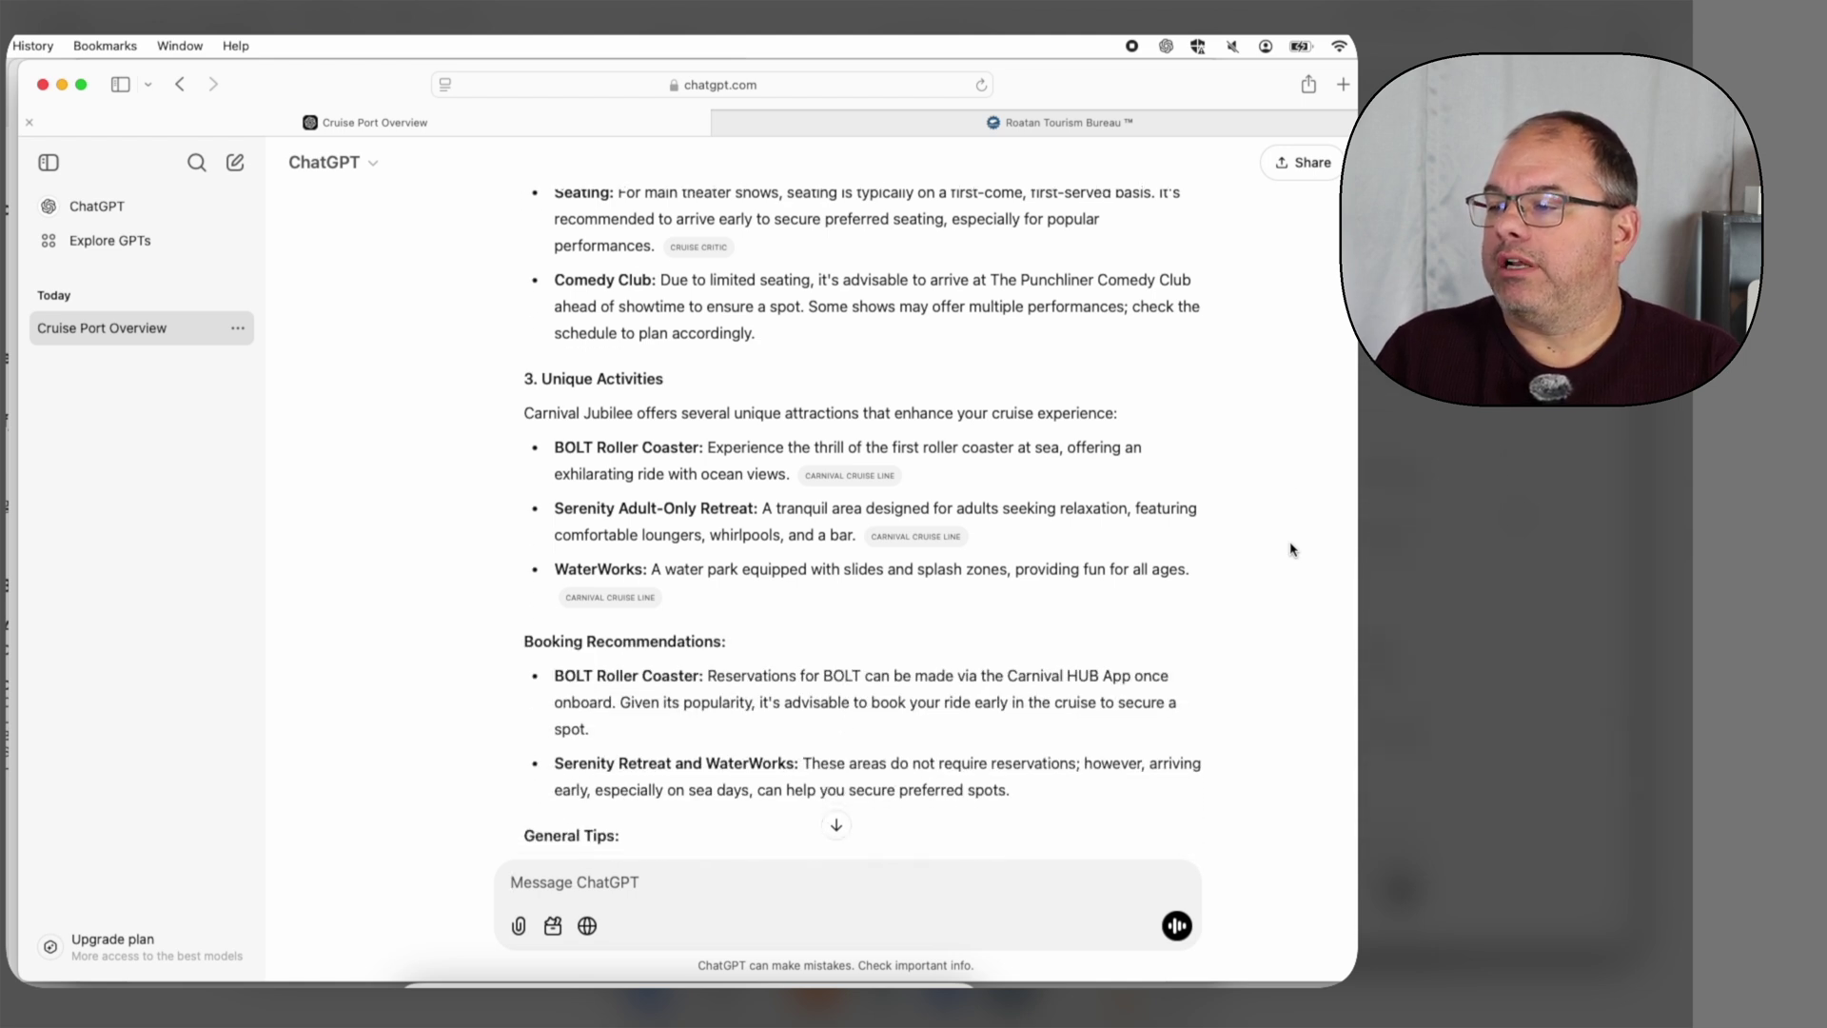
scroll(1293, 549, down, 4)
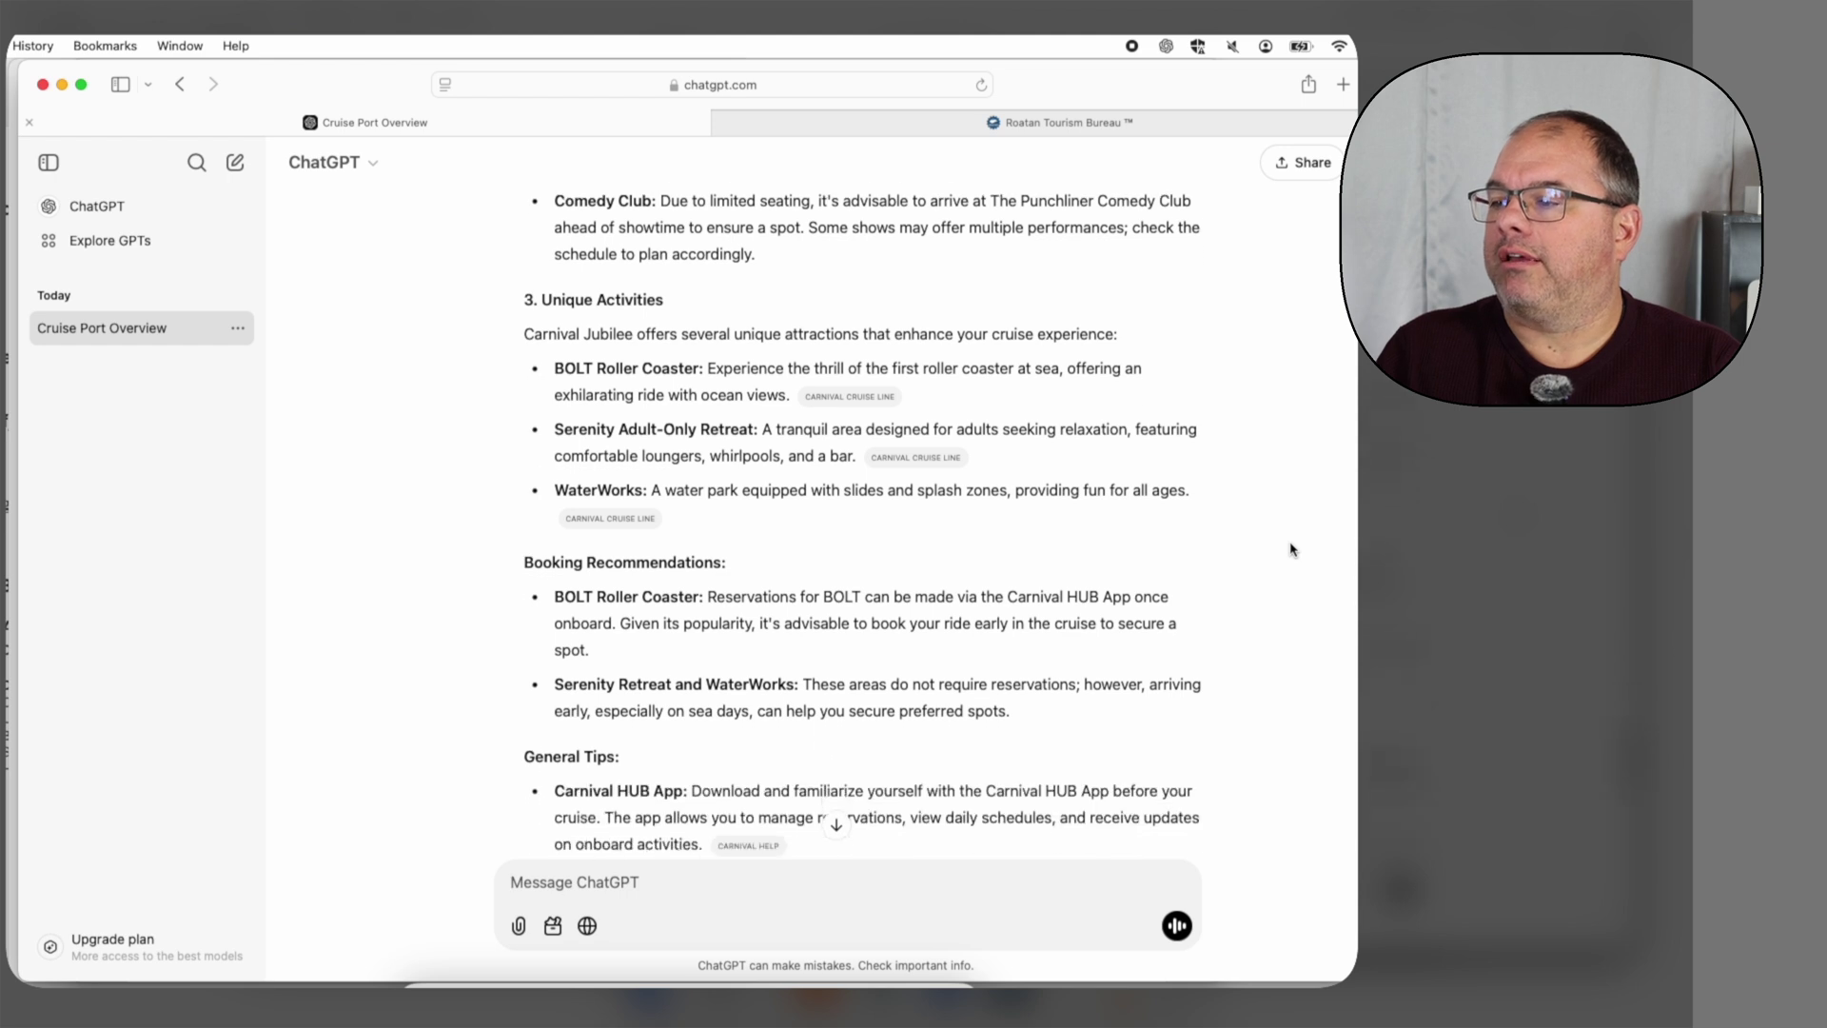
scroll(1292, 549, down, 1)
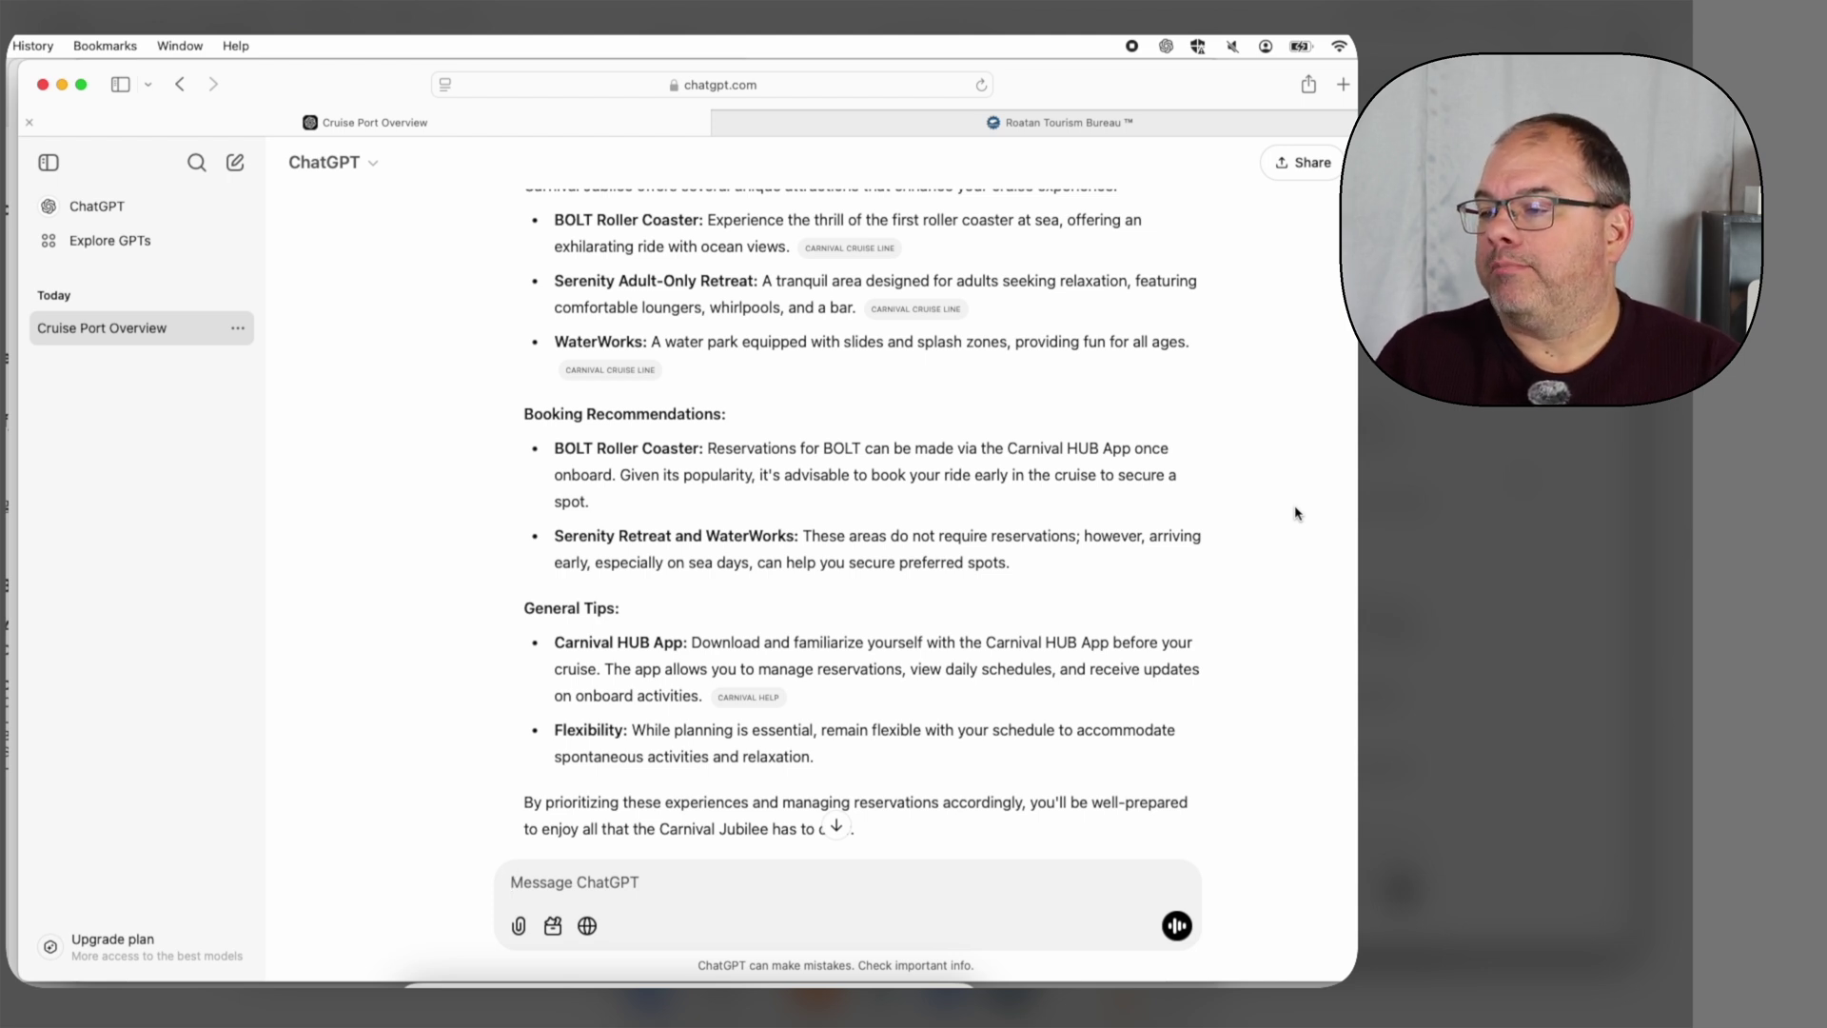
scroll(1213, 694, down, 3)
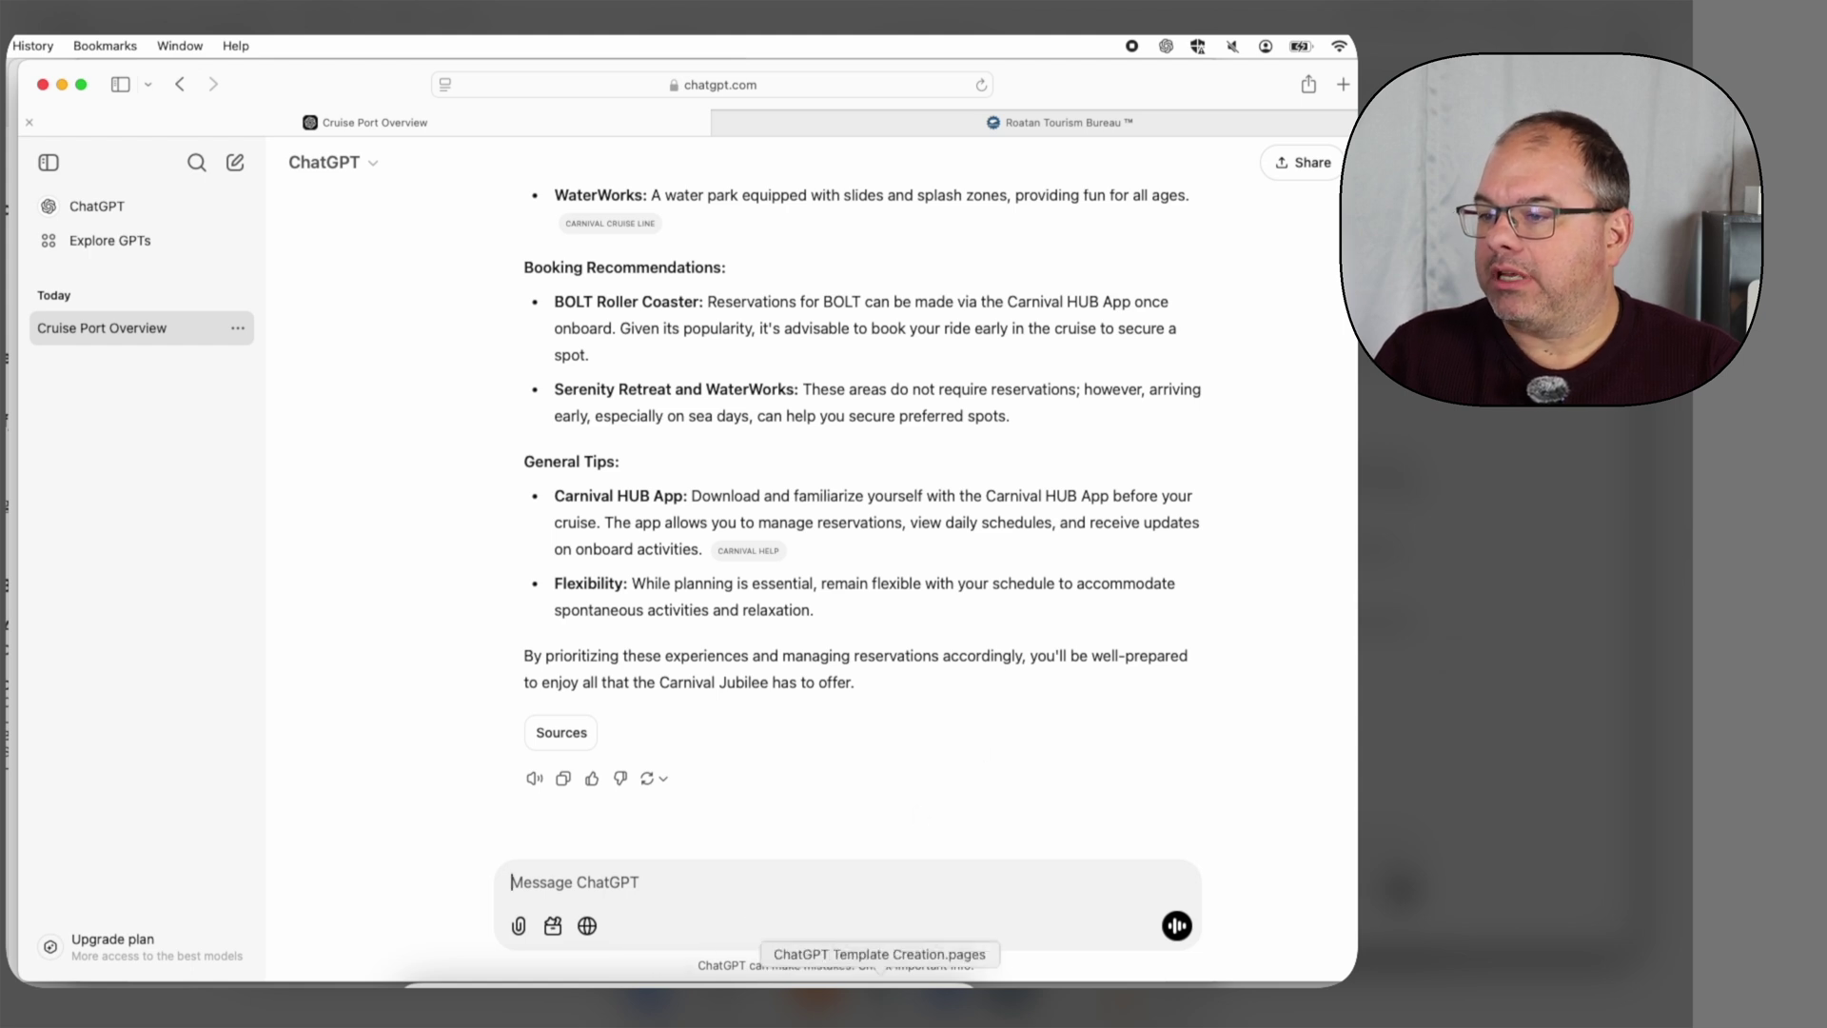
- Copy the question about managing the onboard budget from Additional Prompts.pages and send it in the Cruise Port Overview chat
click(591, 995)
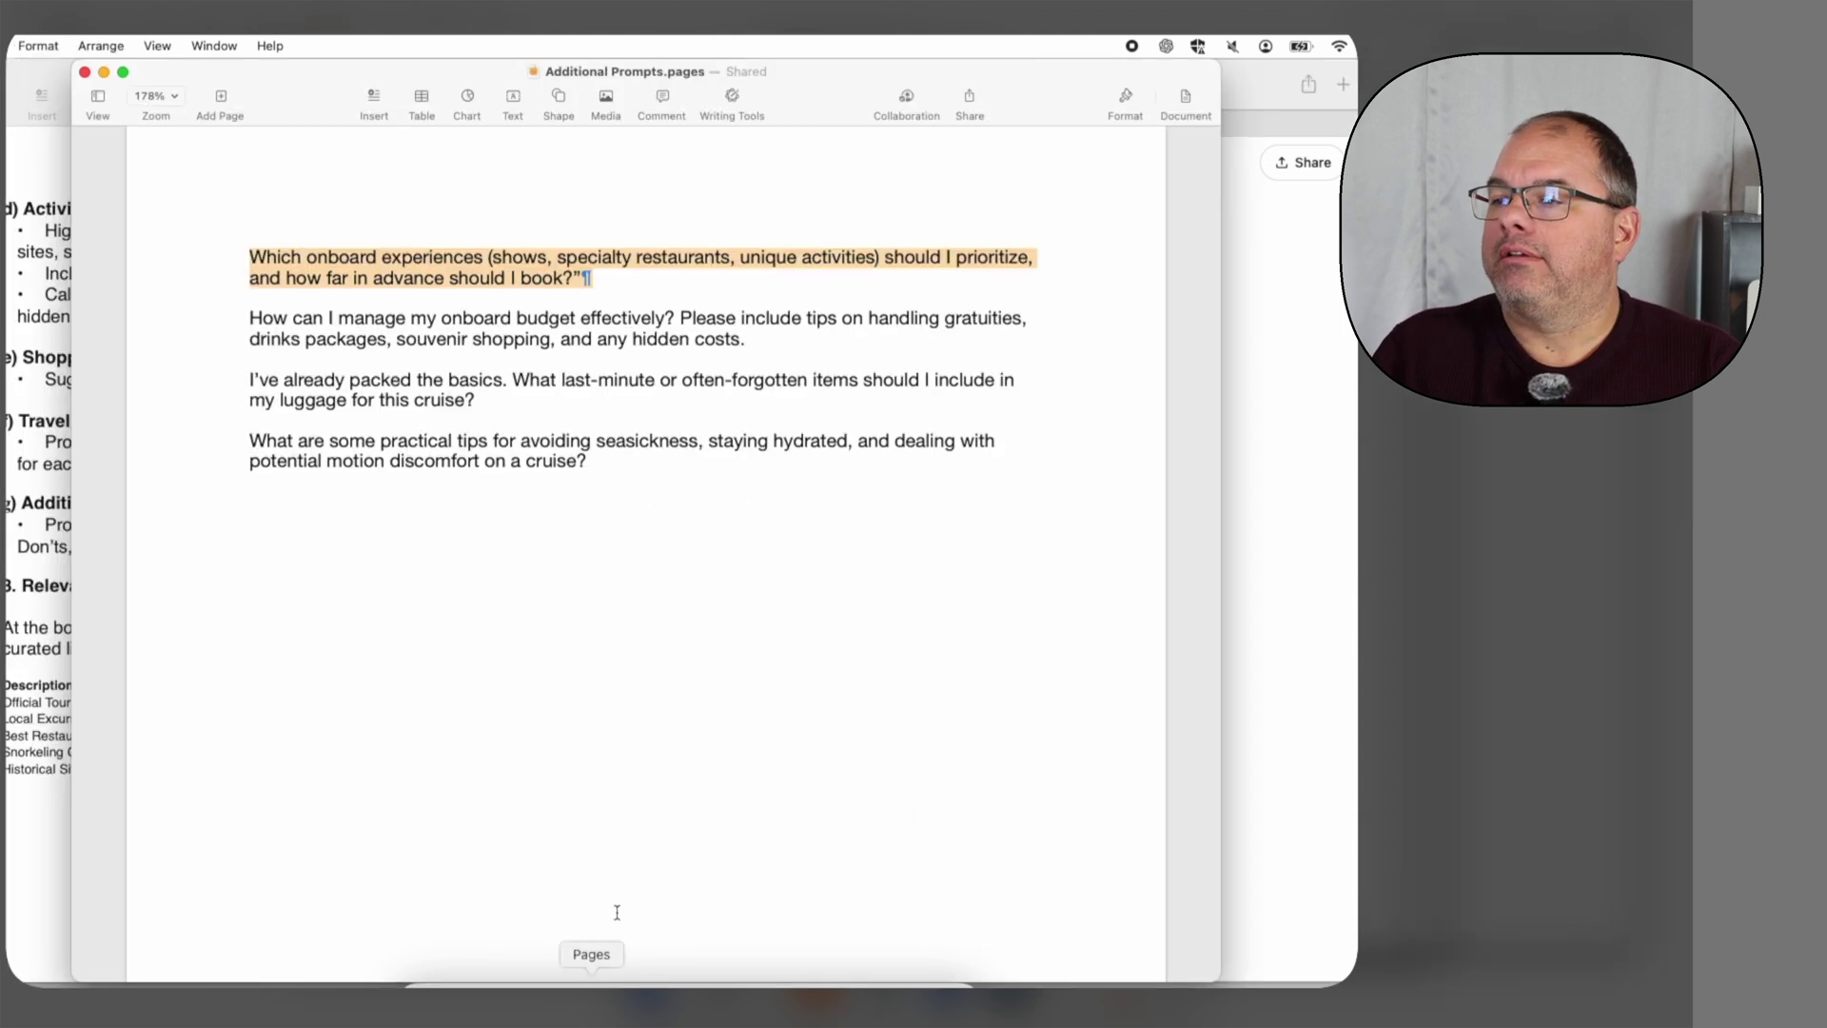
drag(249, 318, 794, 336)
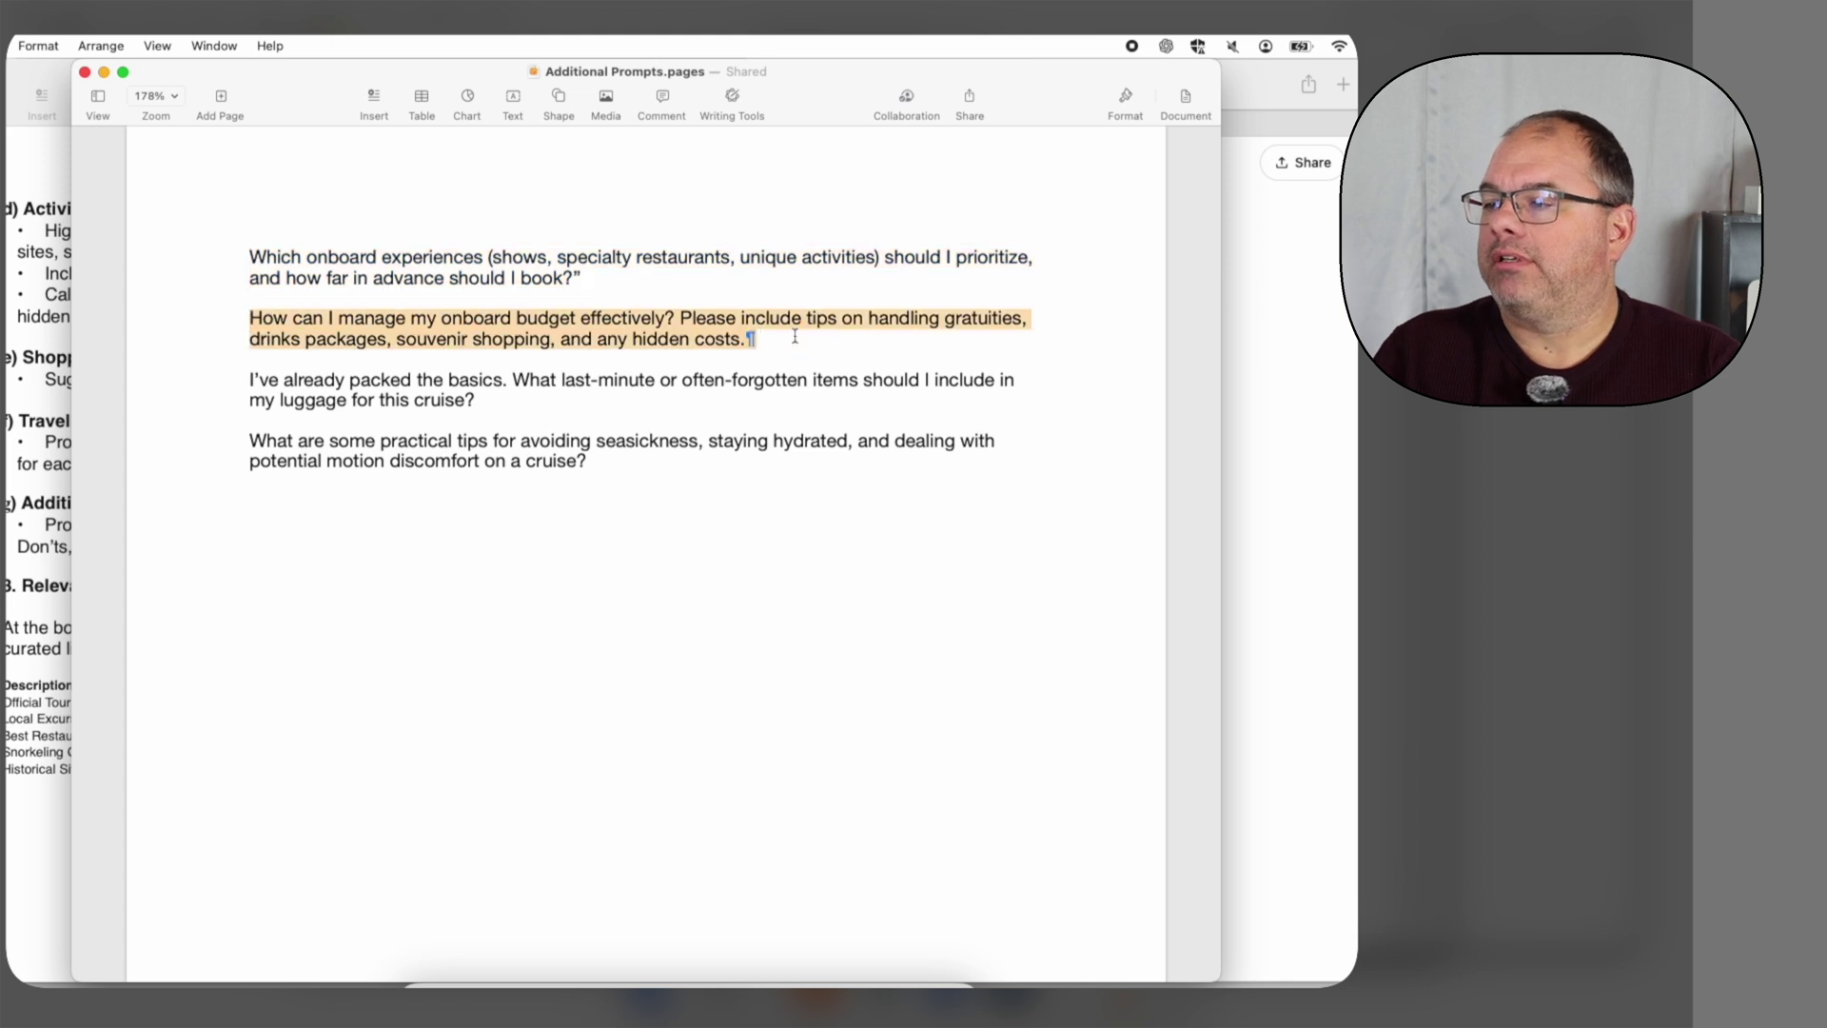
right_click(663, 325)
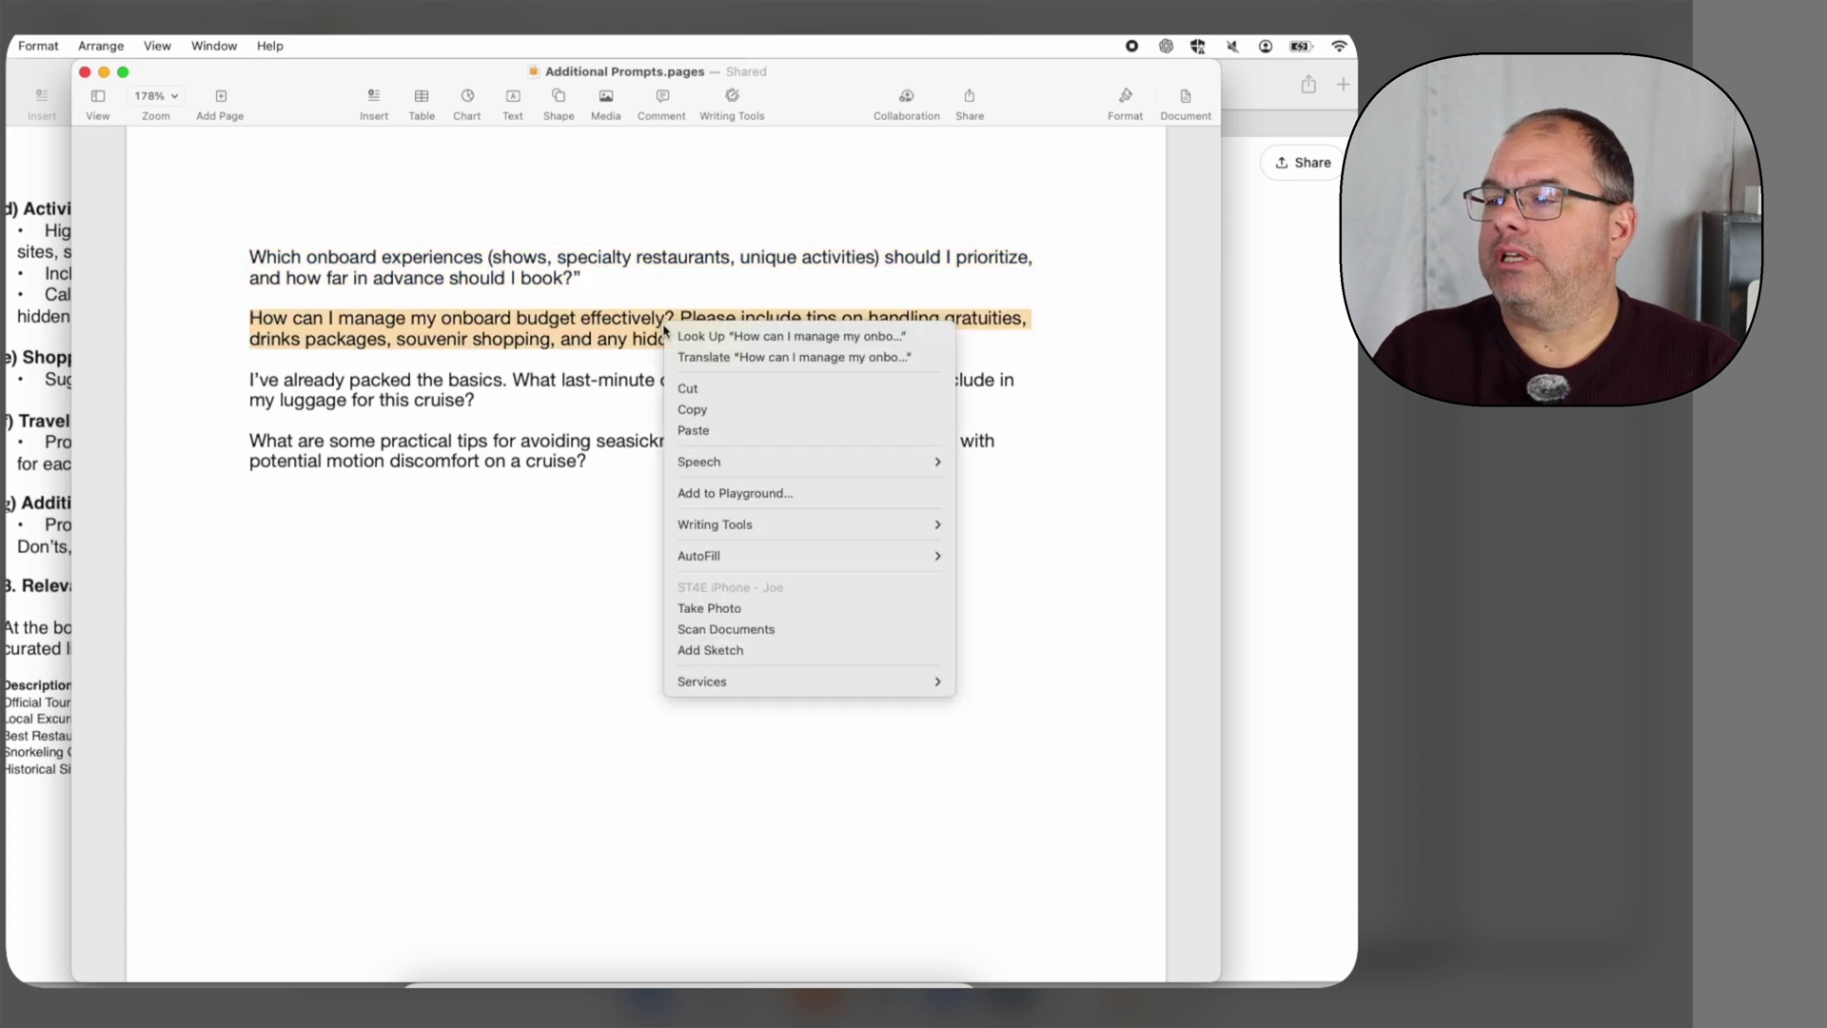
click(694, 410)
click(1342, 562)
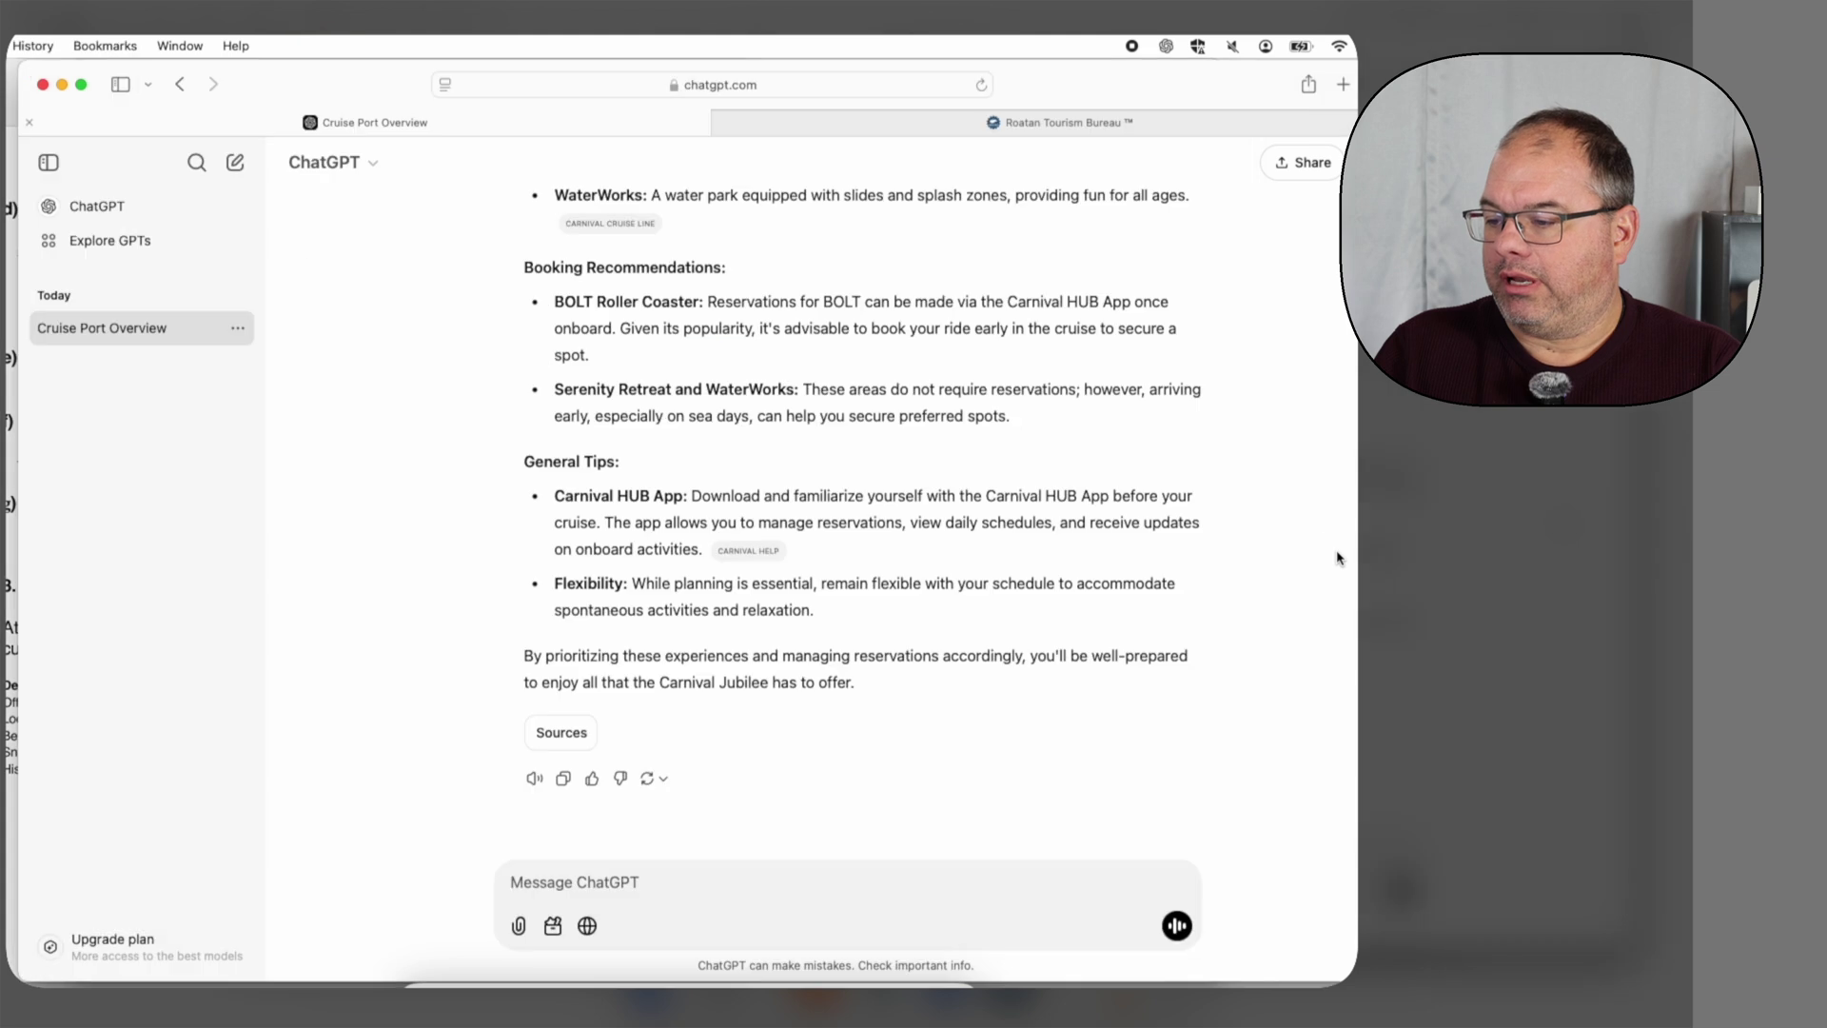
right_click(529, 881)
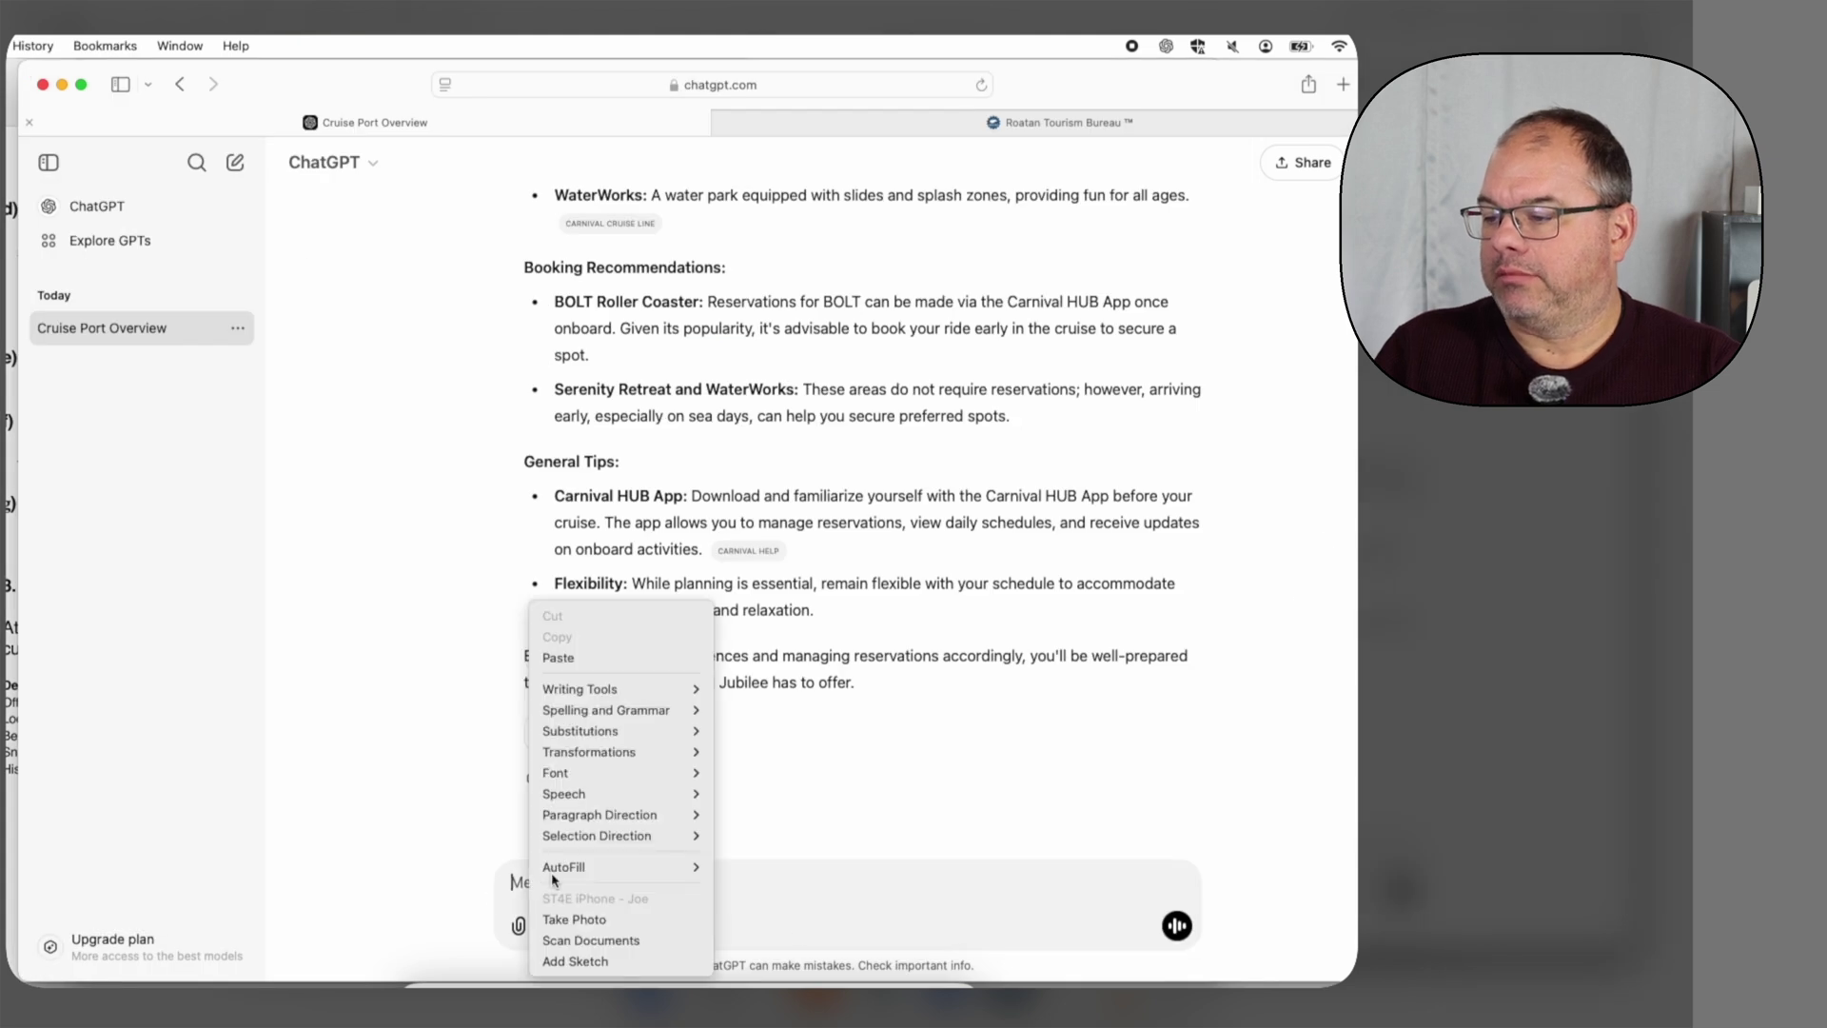
click(590, 659)
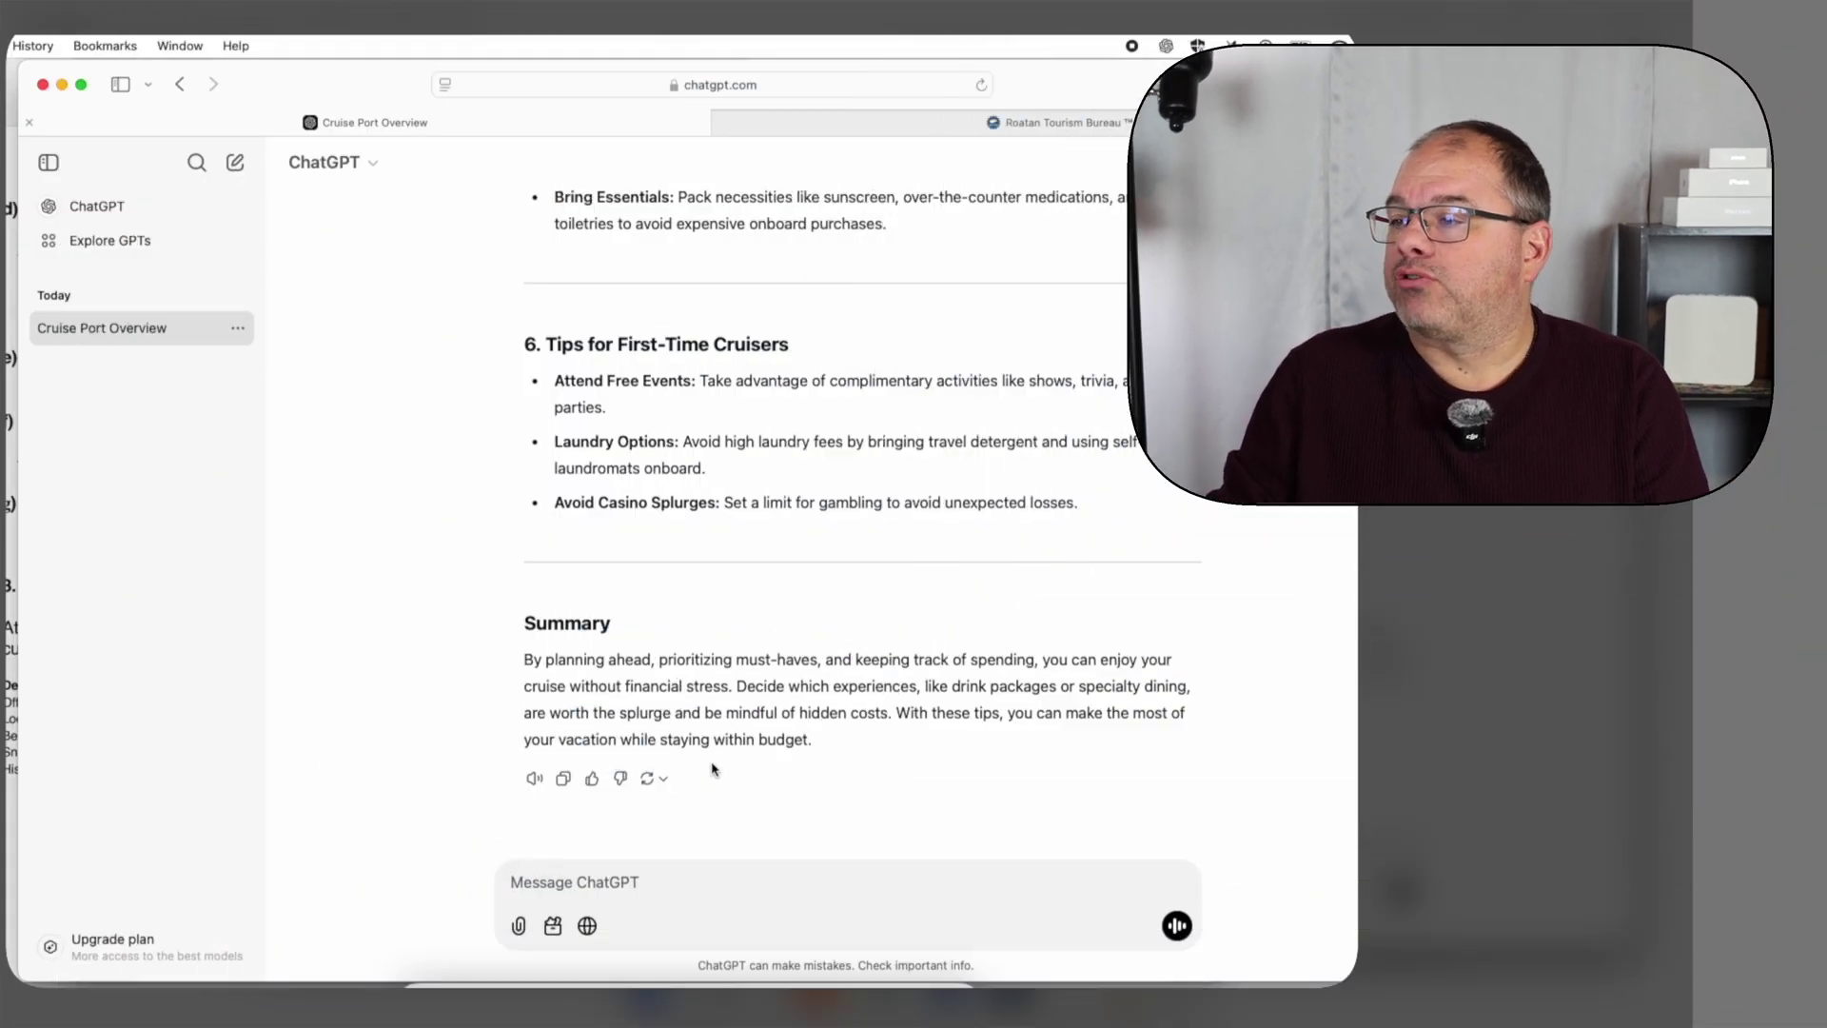
- Read the onboard budget answer from gratuities and drinks packages through souvenirs, hidden costs, budgeting and first-time cruiser tips to the summary
scroll(786, 622, up, 15)
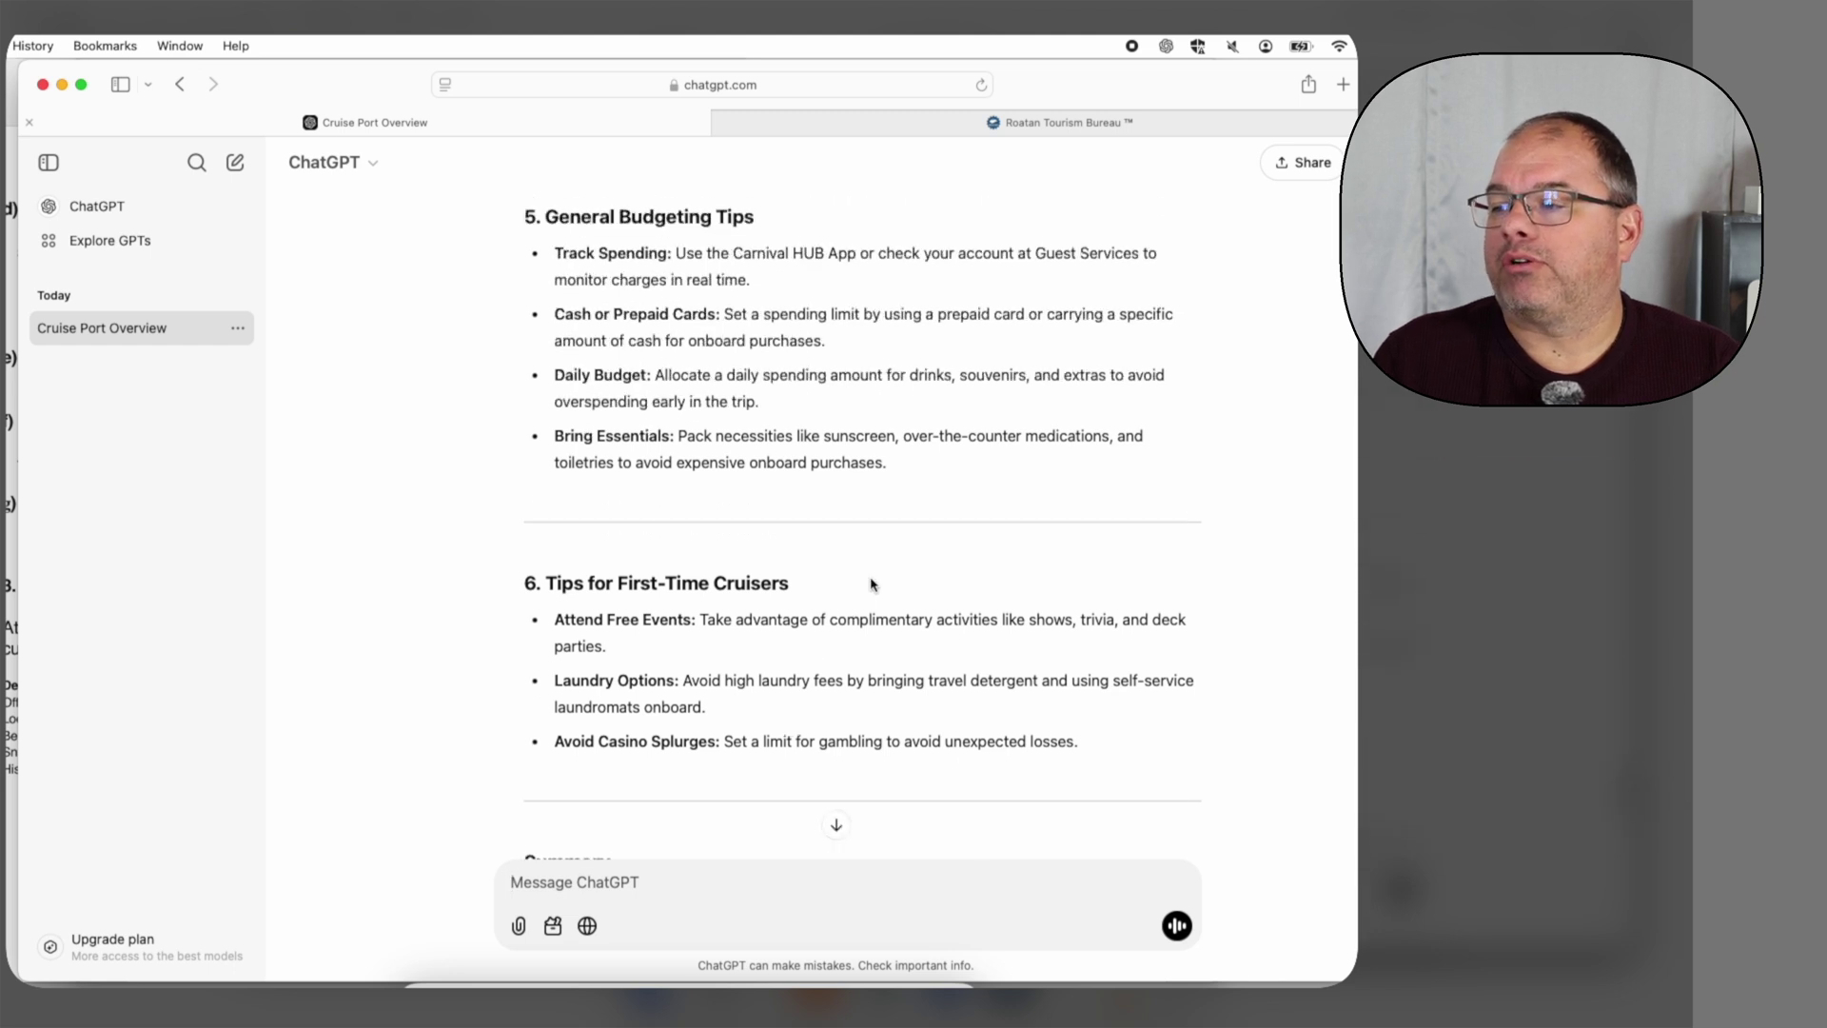
scroll(871, 583, up, 15)
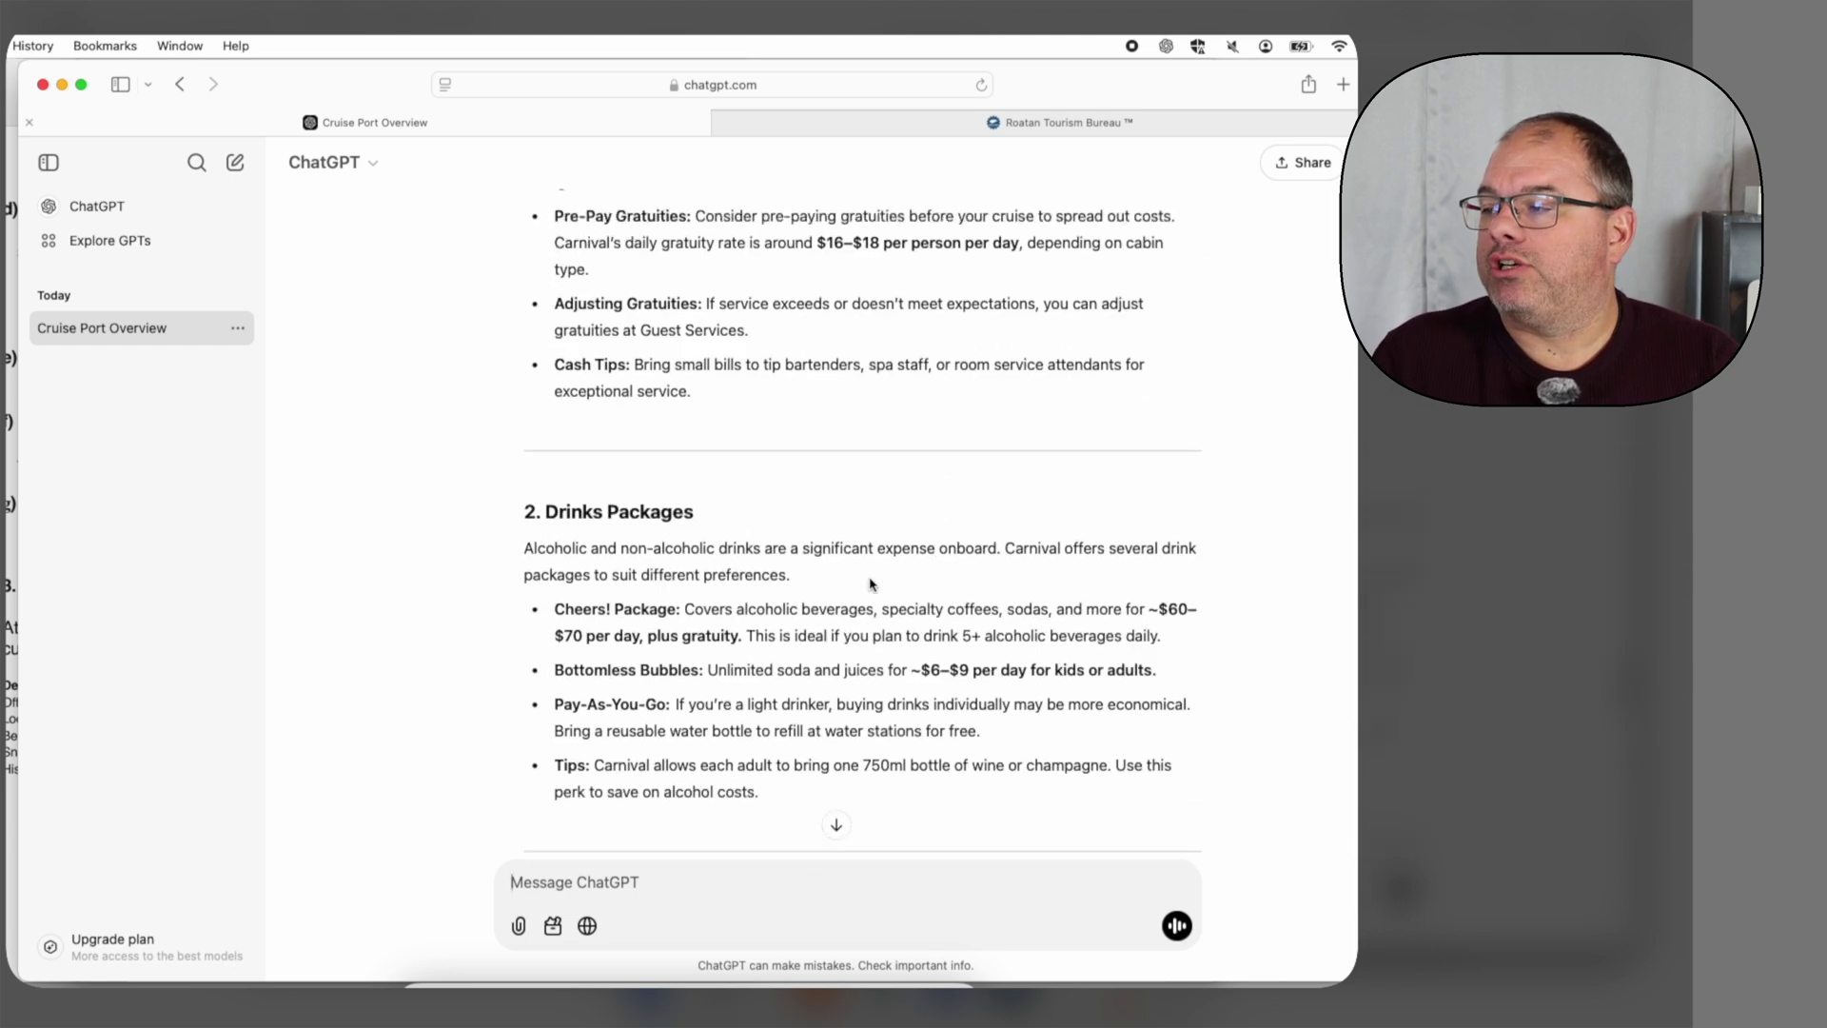
scroll(872, 584, down, 5)
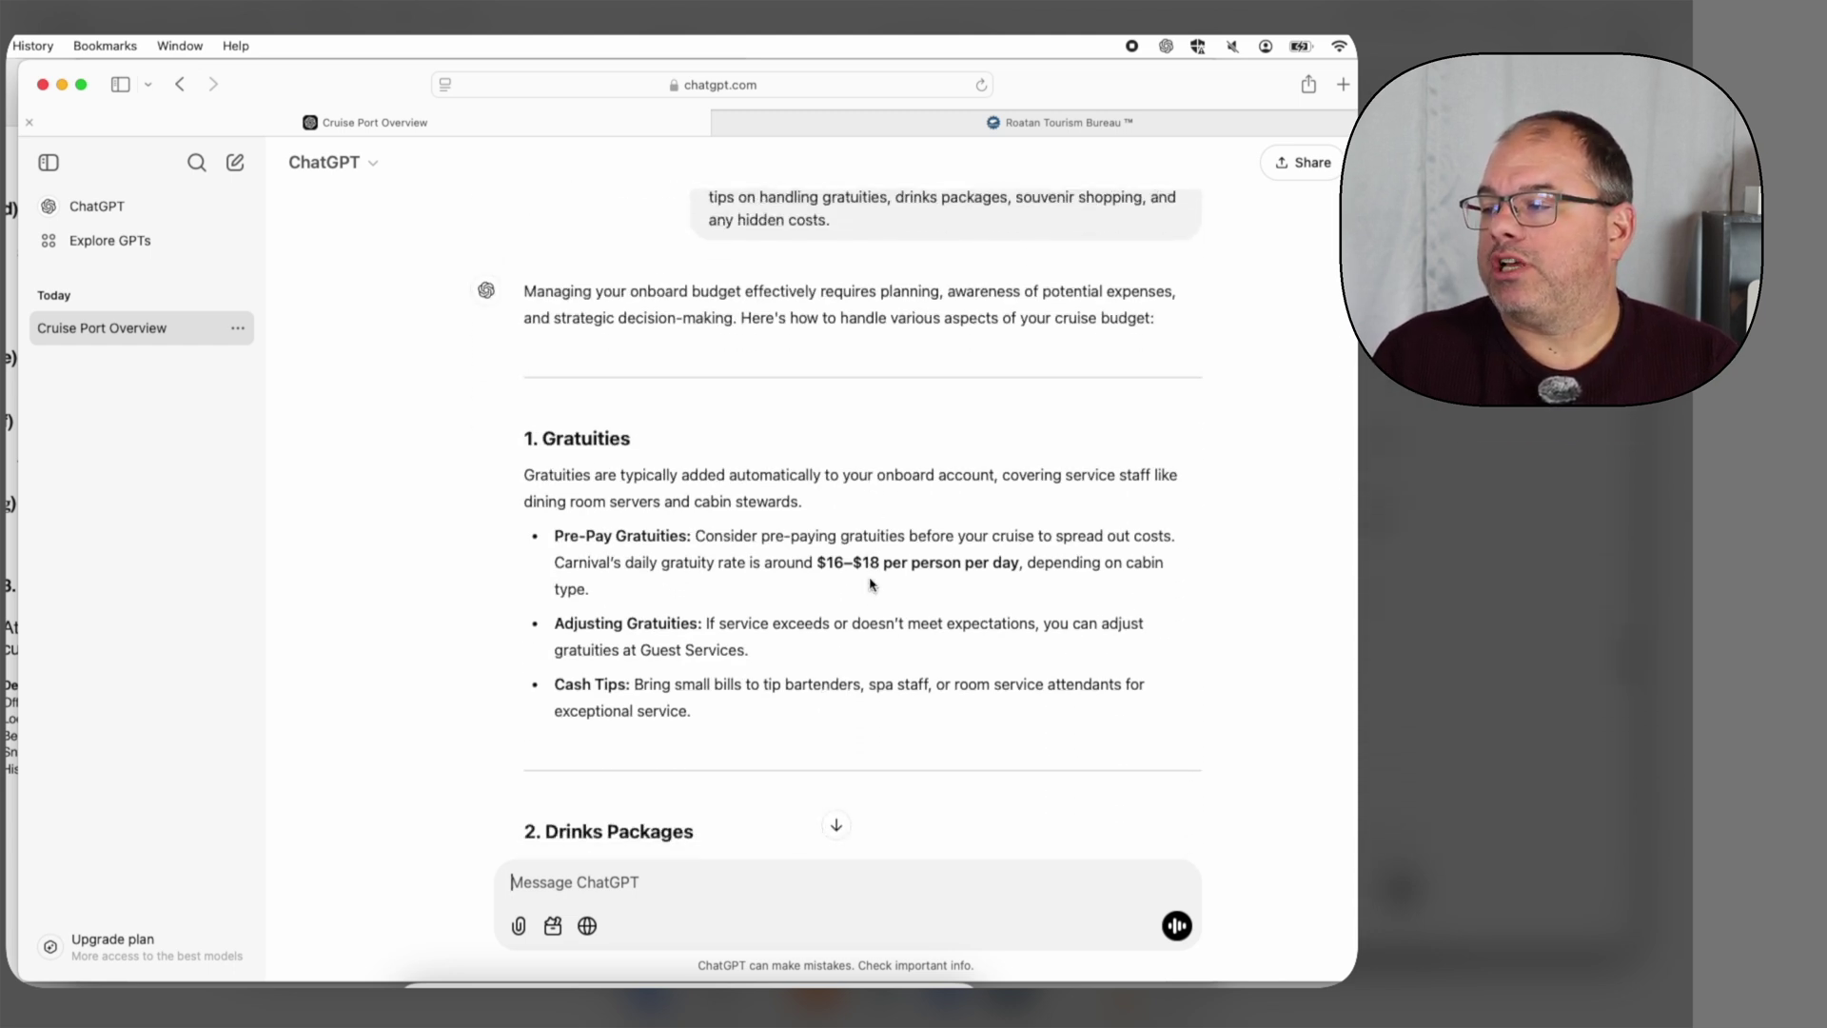
scroll(862, 535, down, 3)
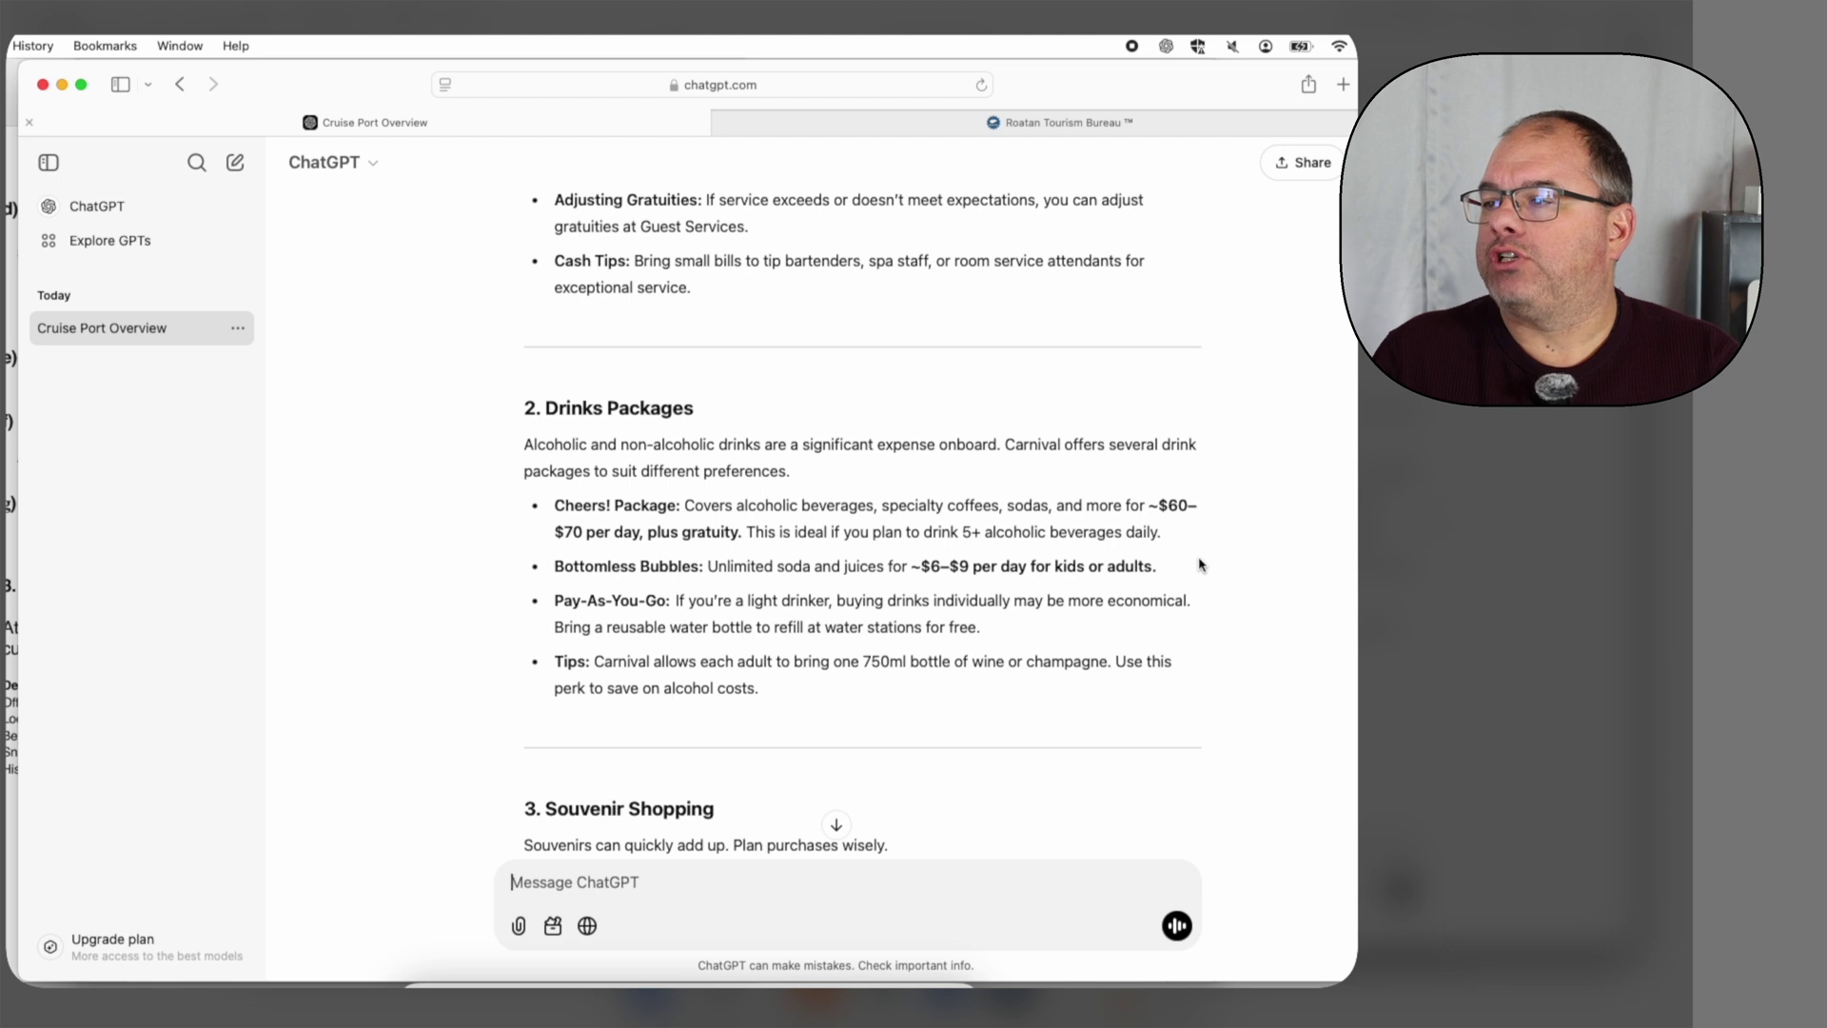
scroll(1209, 560, down, 5)
scroll(1199, 564, down, 4)
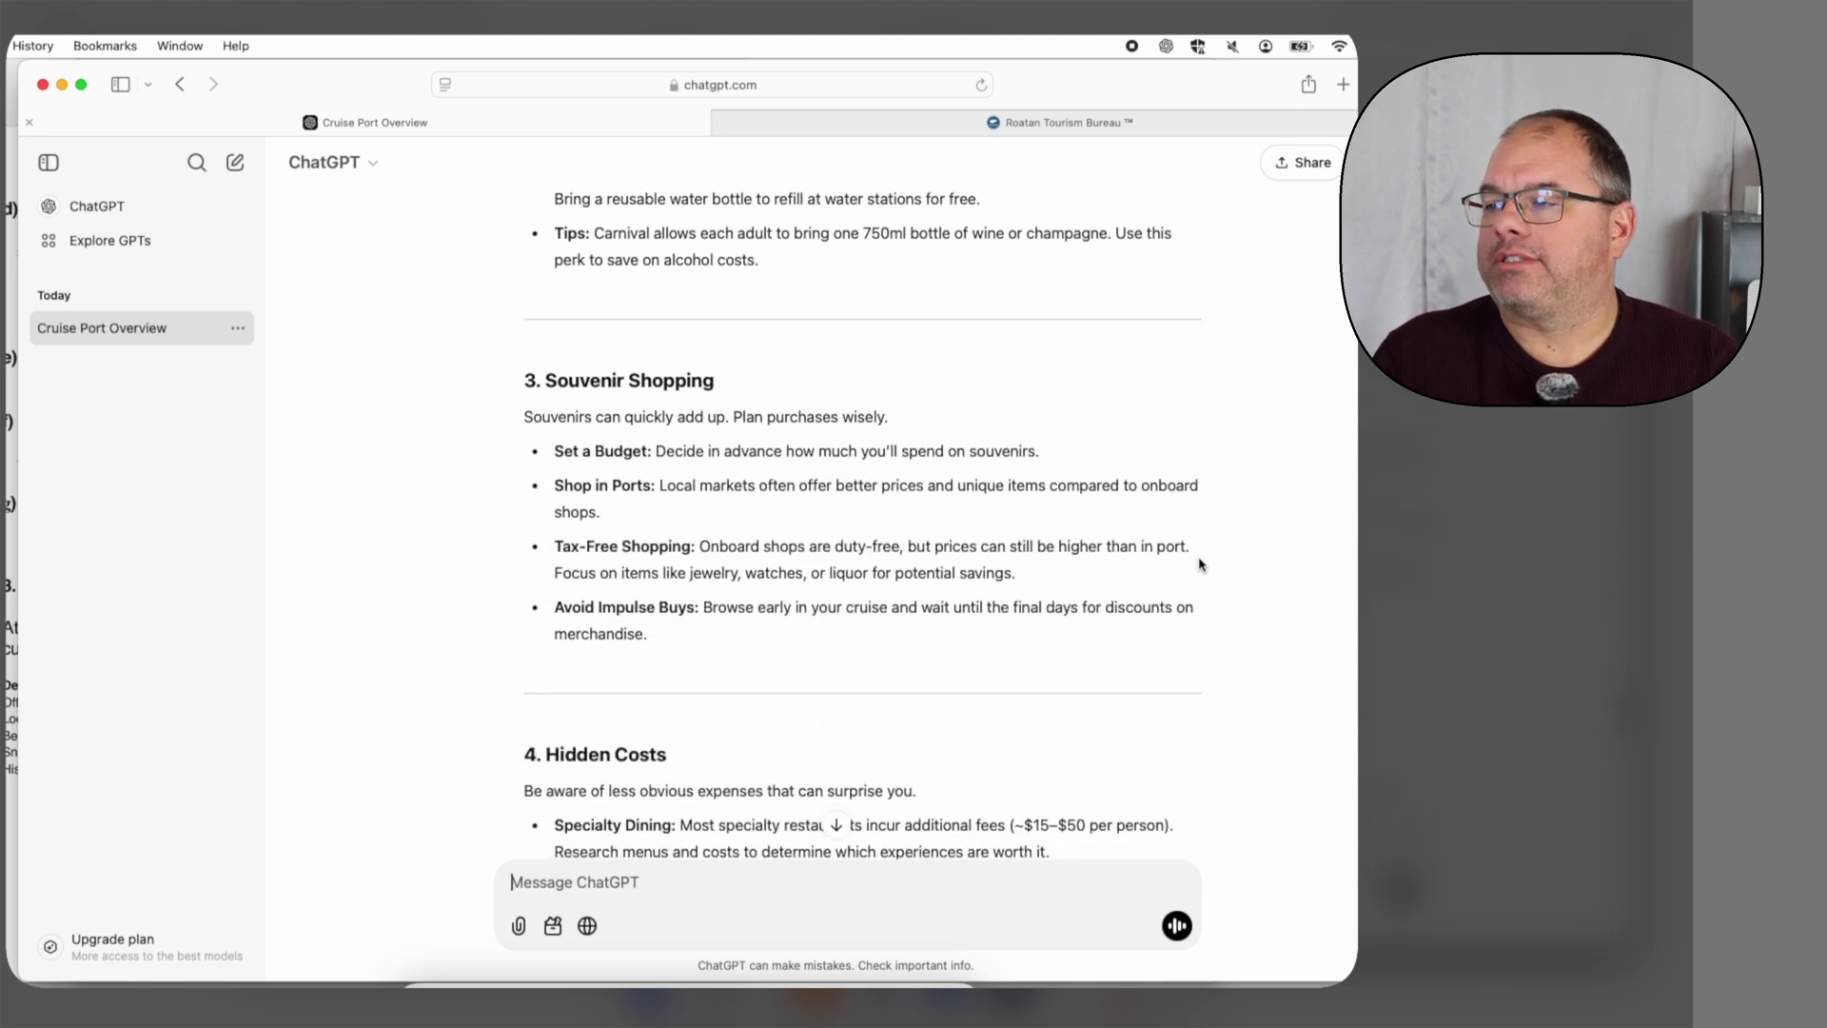
scroll(1201, 566, down, 2)
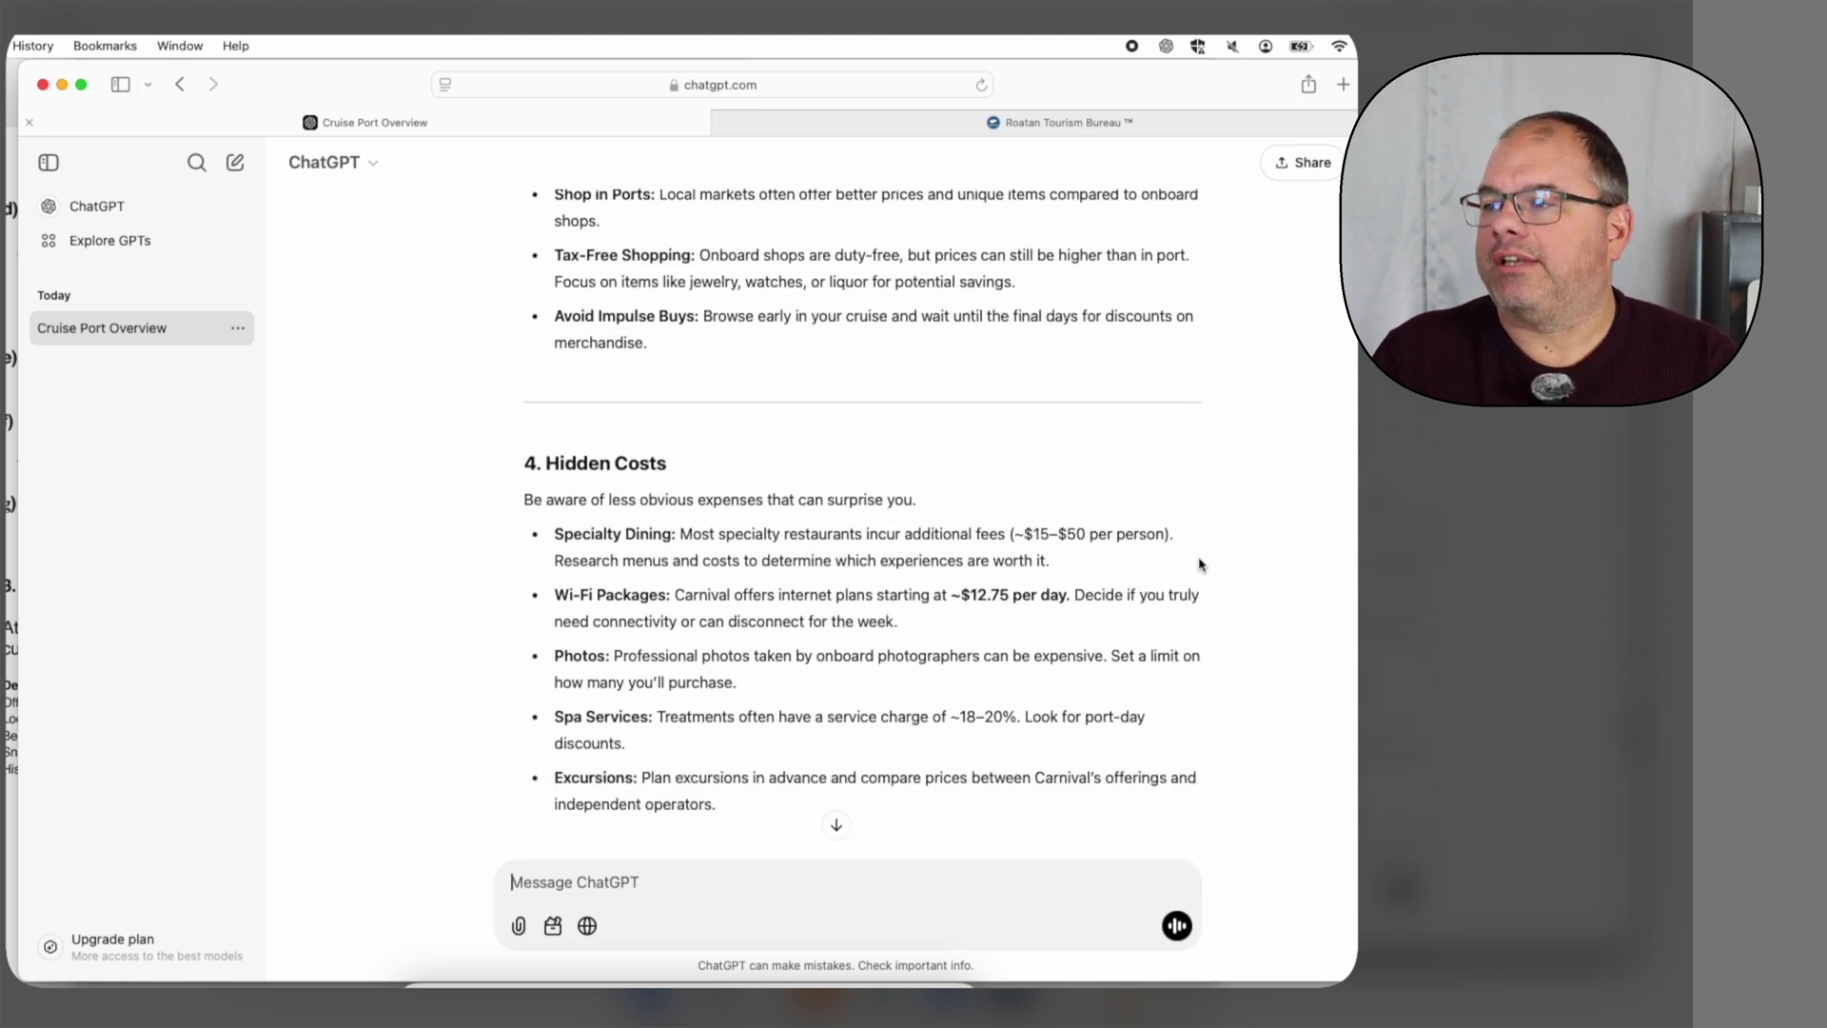
scroll(1211, 571, down, 3)
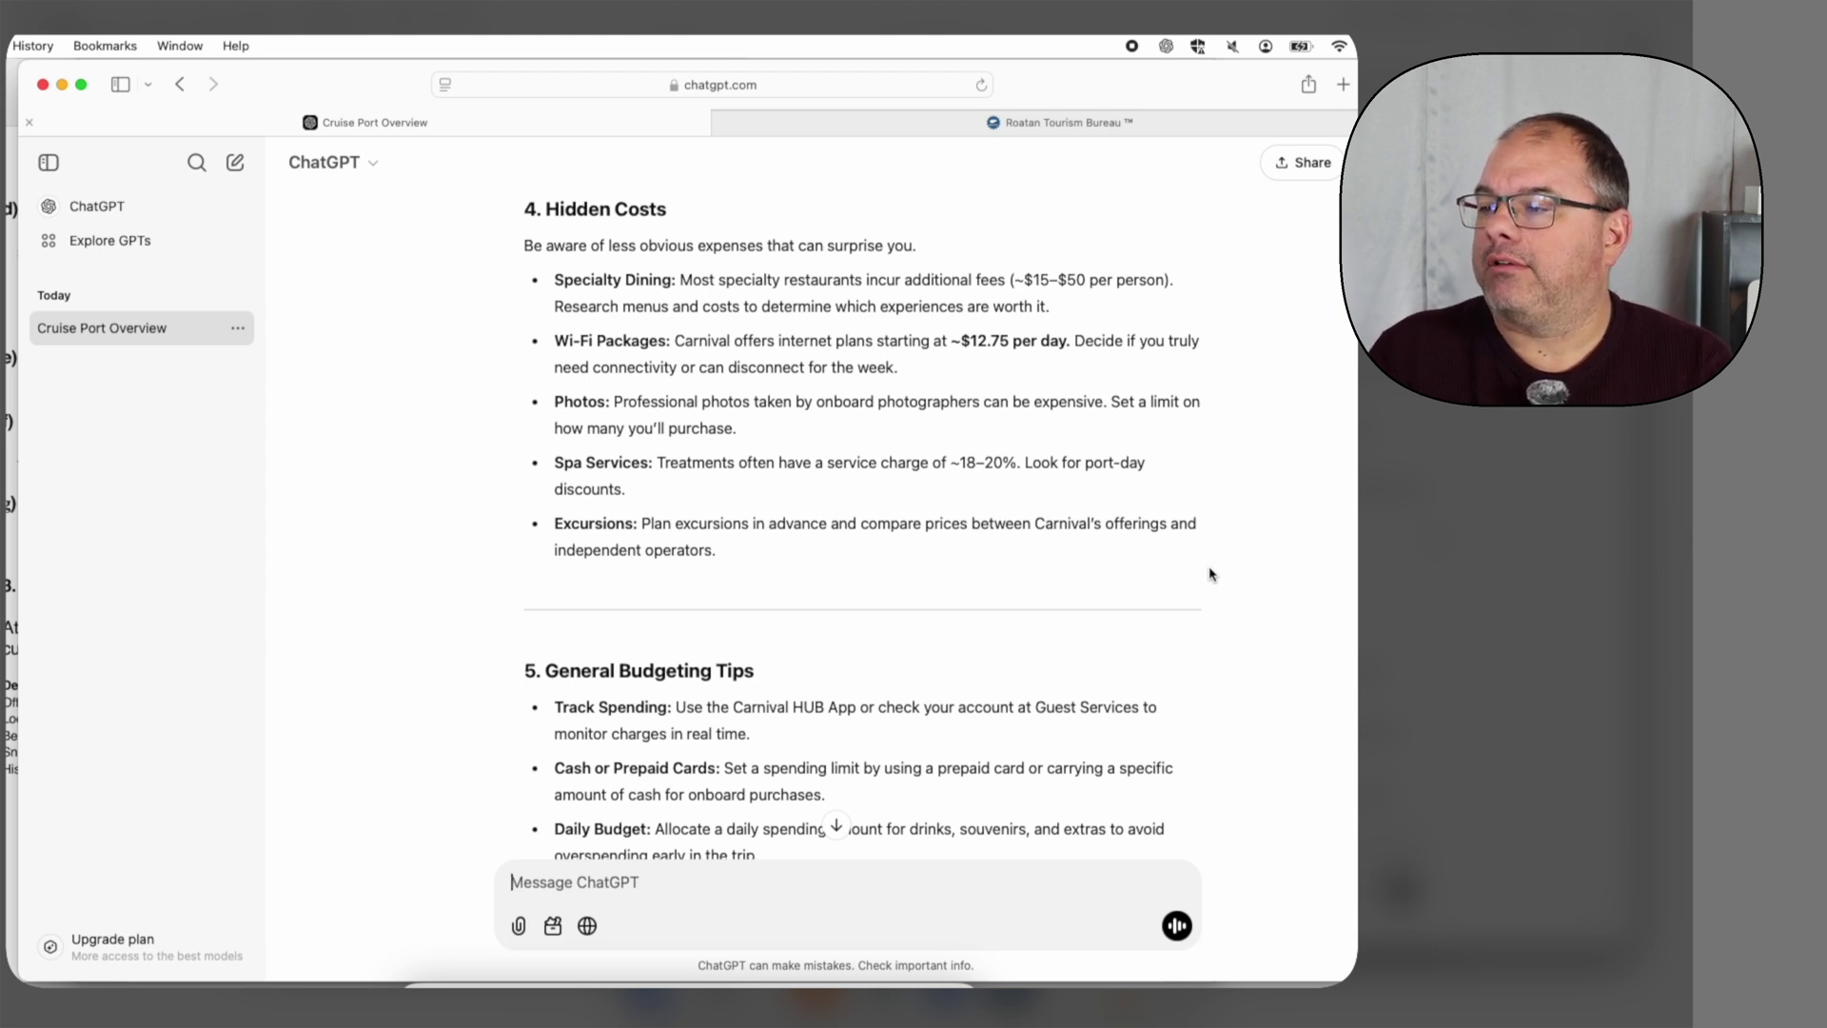
scroll(1211, 574, down, 5)
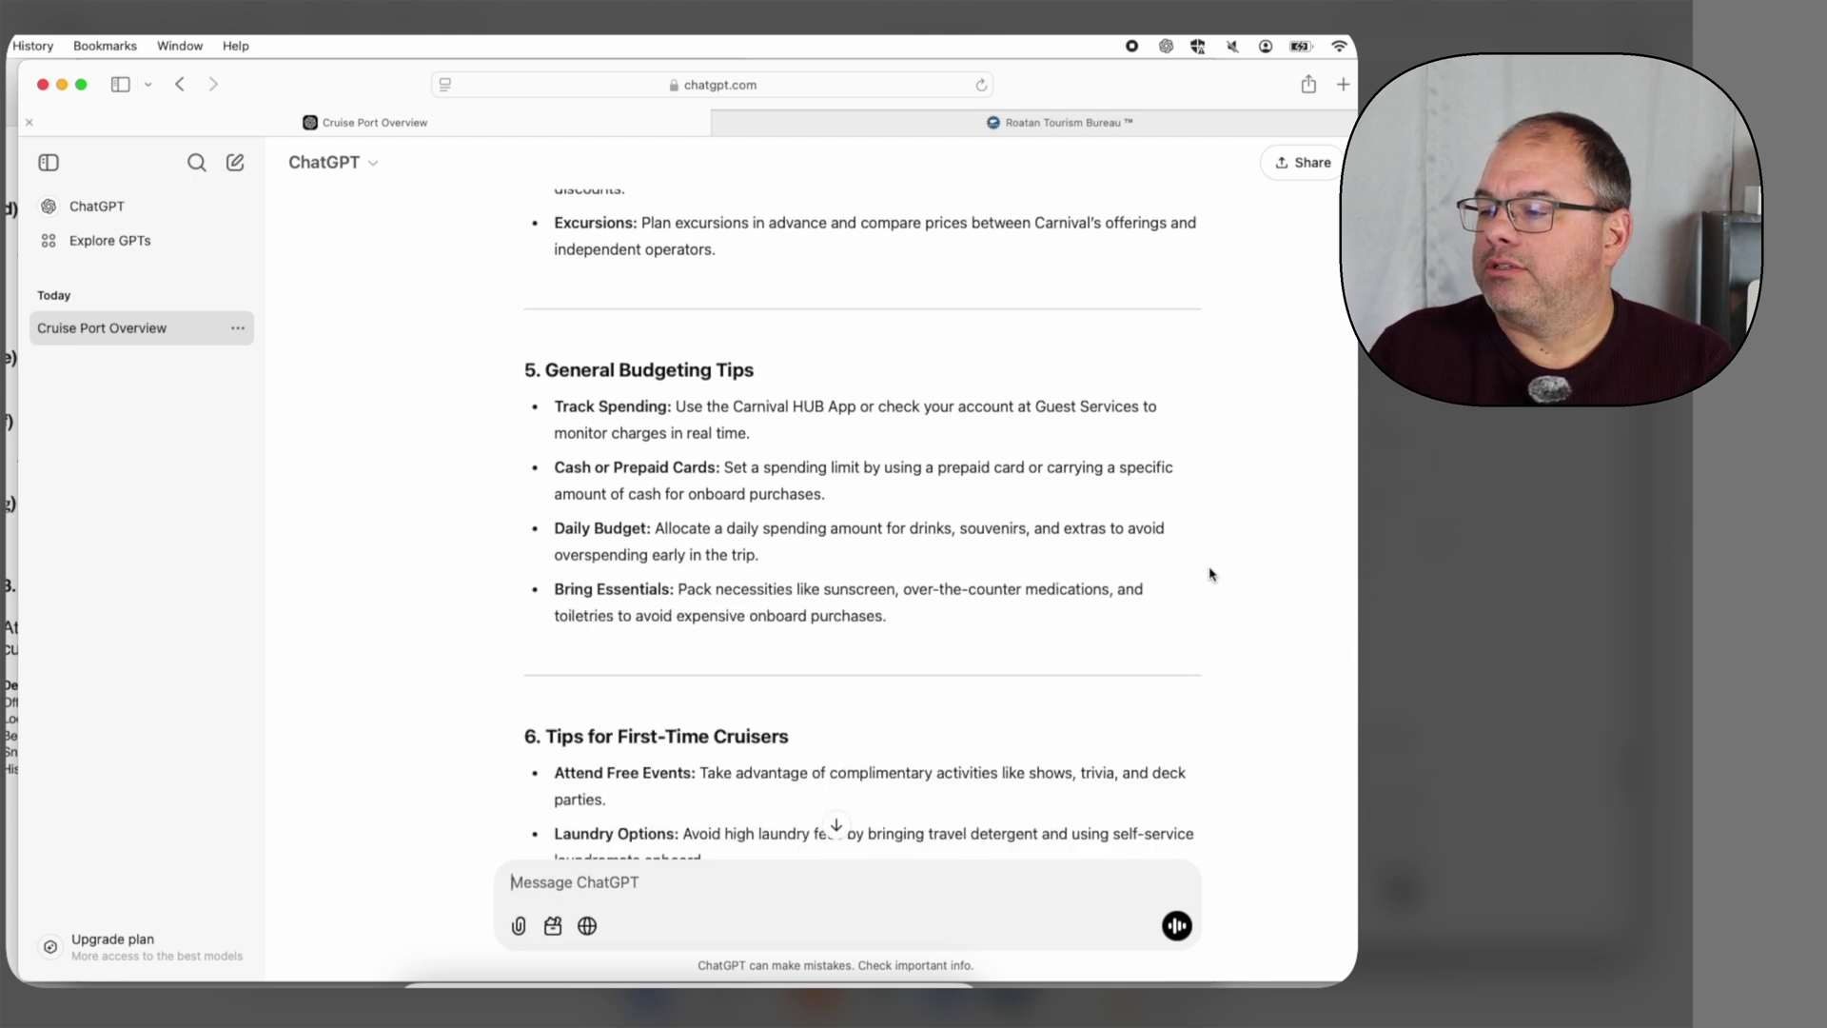
scroll(1211, 574, down, 4)
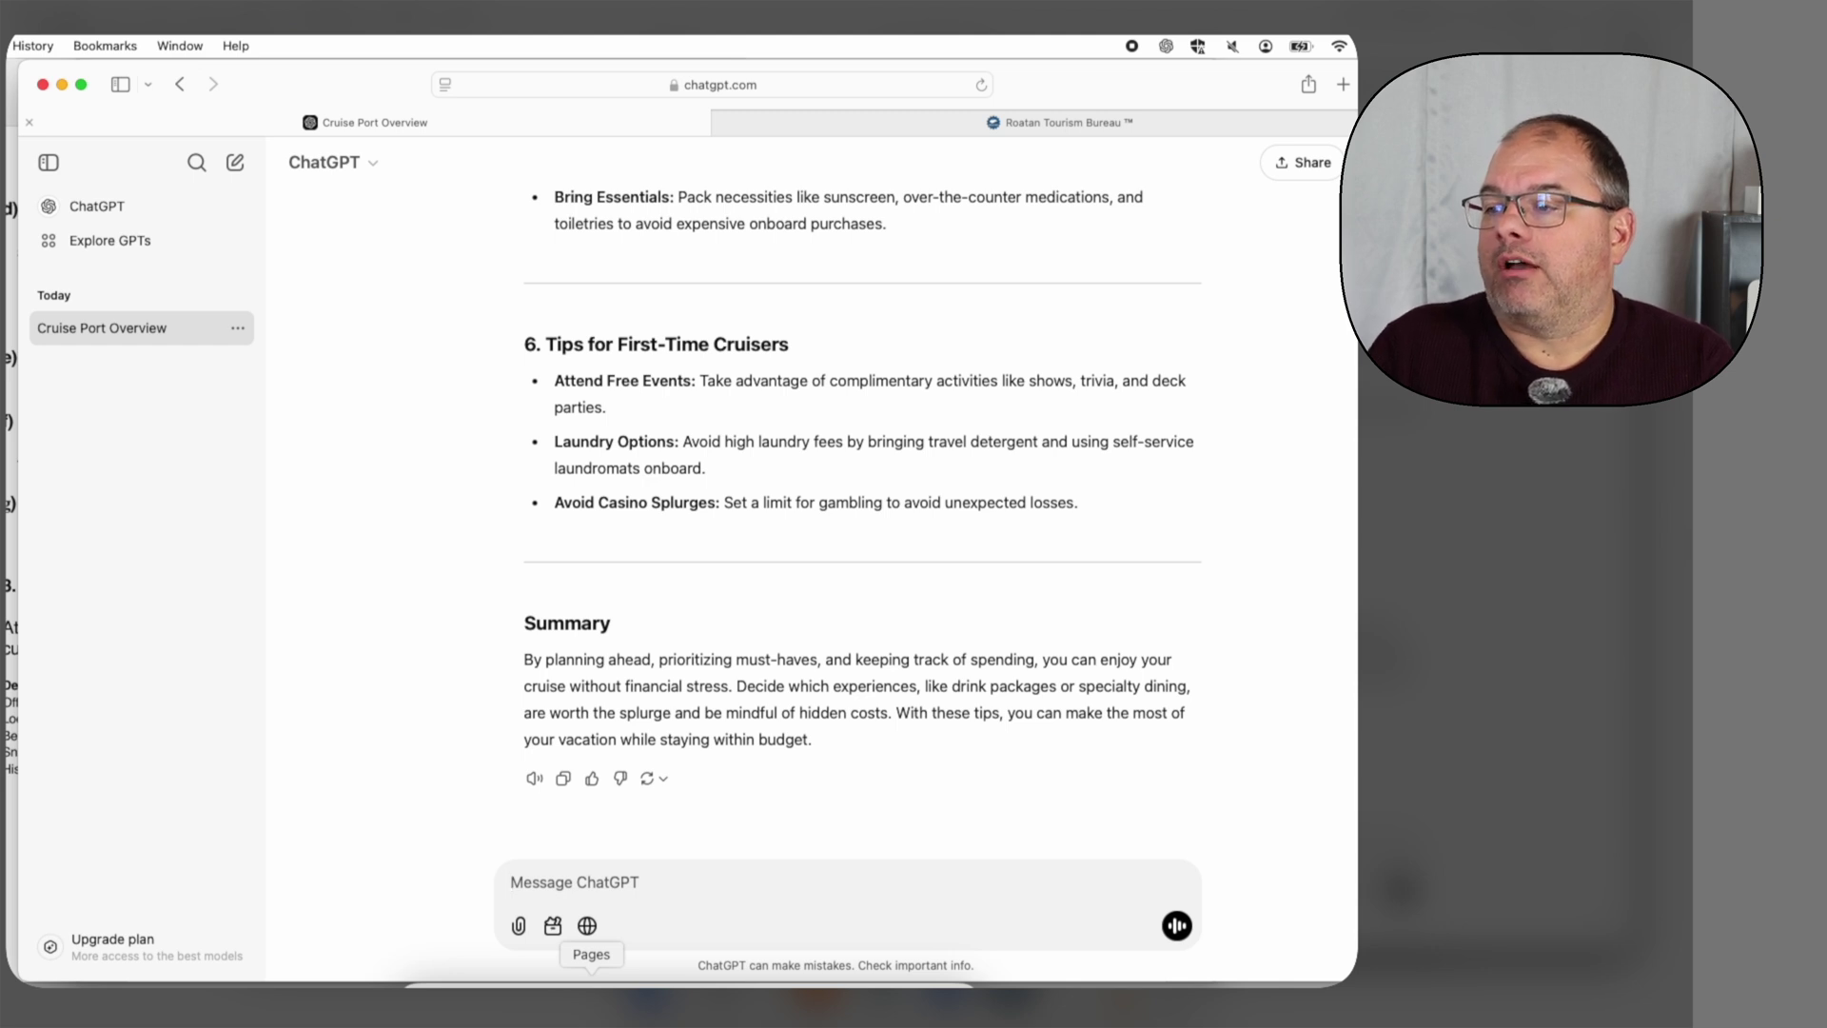
- Copy the question about last-minute or often-forgotten luggage items from Additional Prompts.pages
click(591, 997)
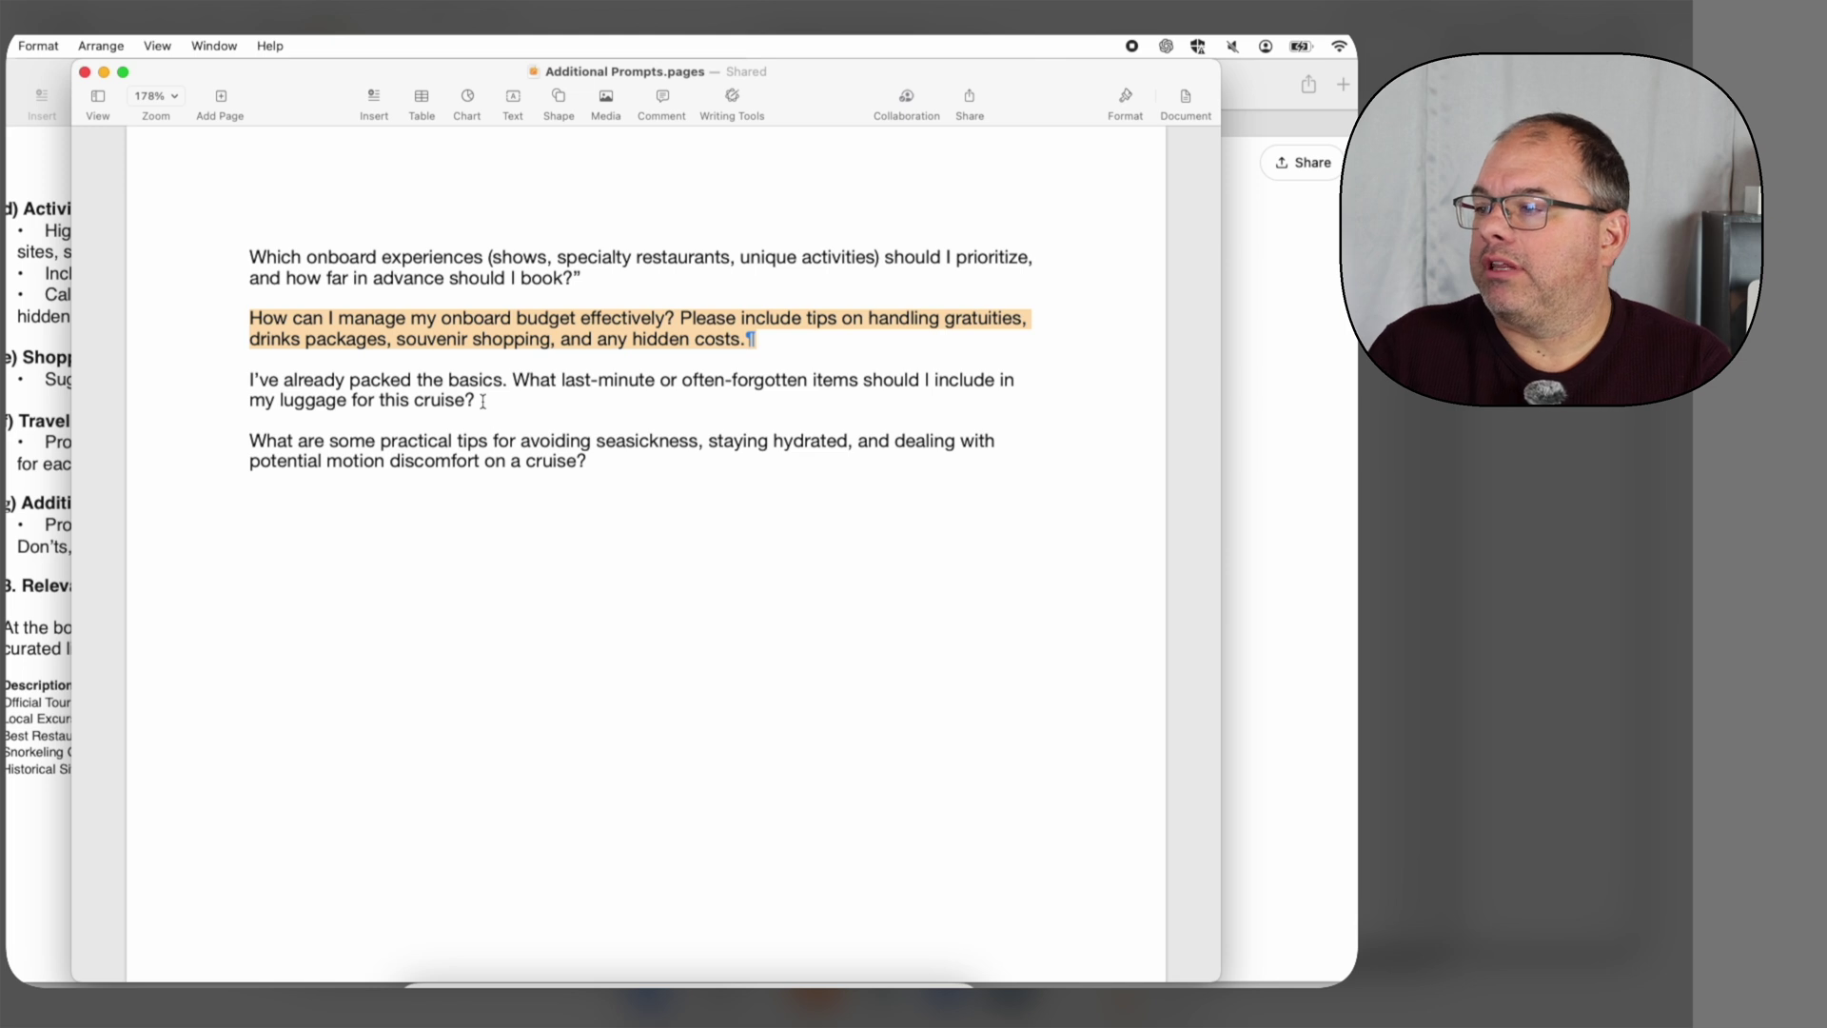
drag(483, 399, 253, 380)
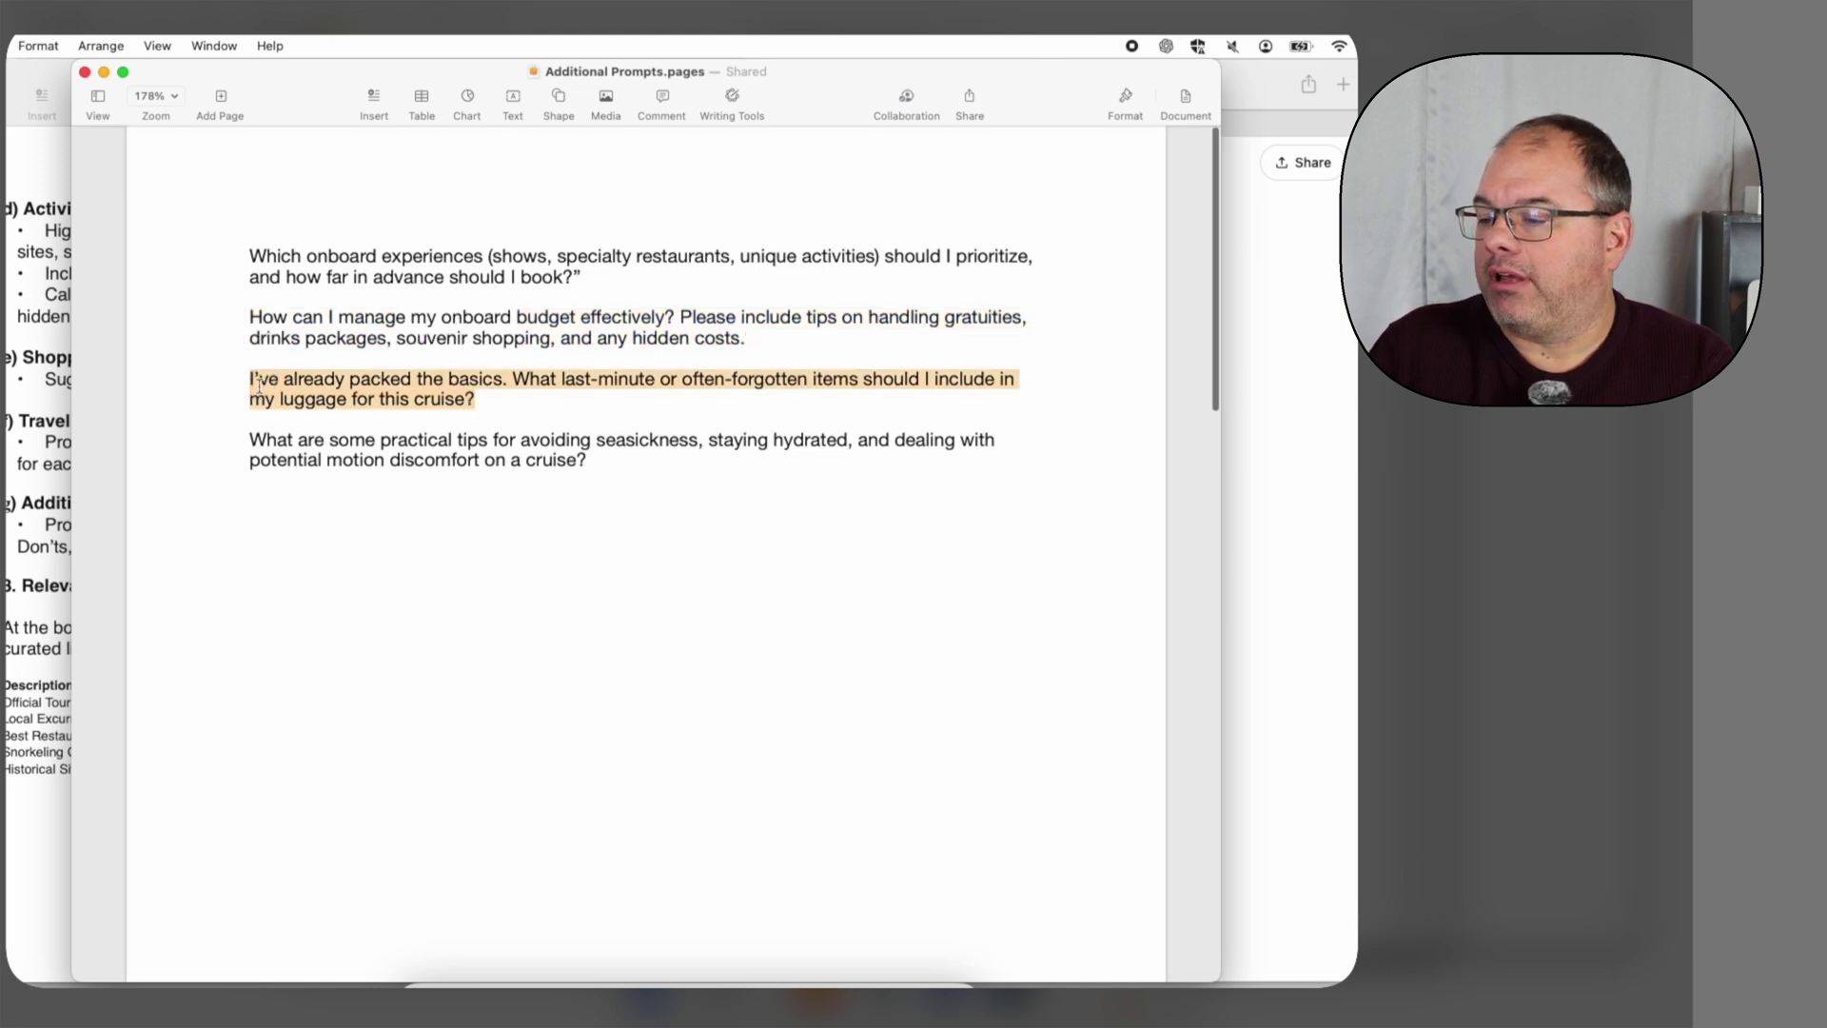
right_click(297, 388)
click(338, 474)
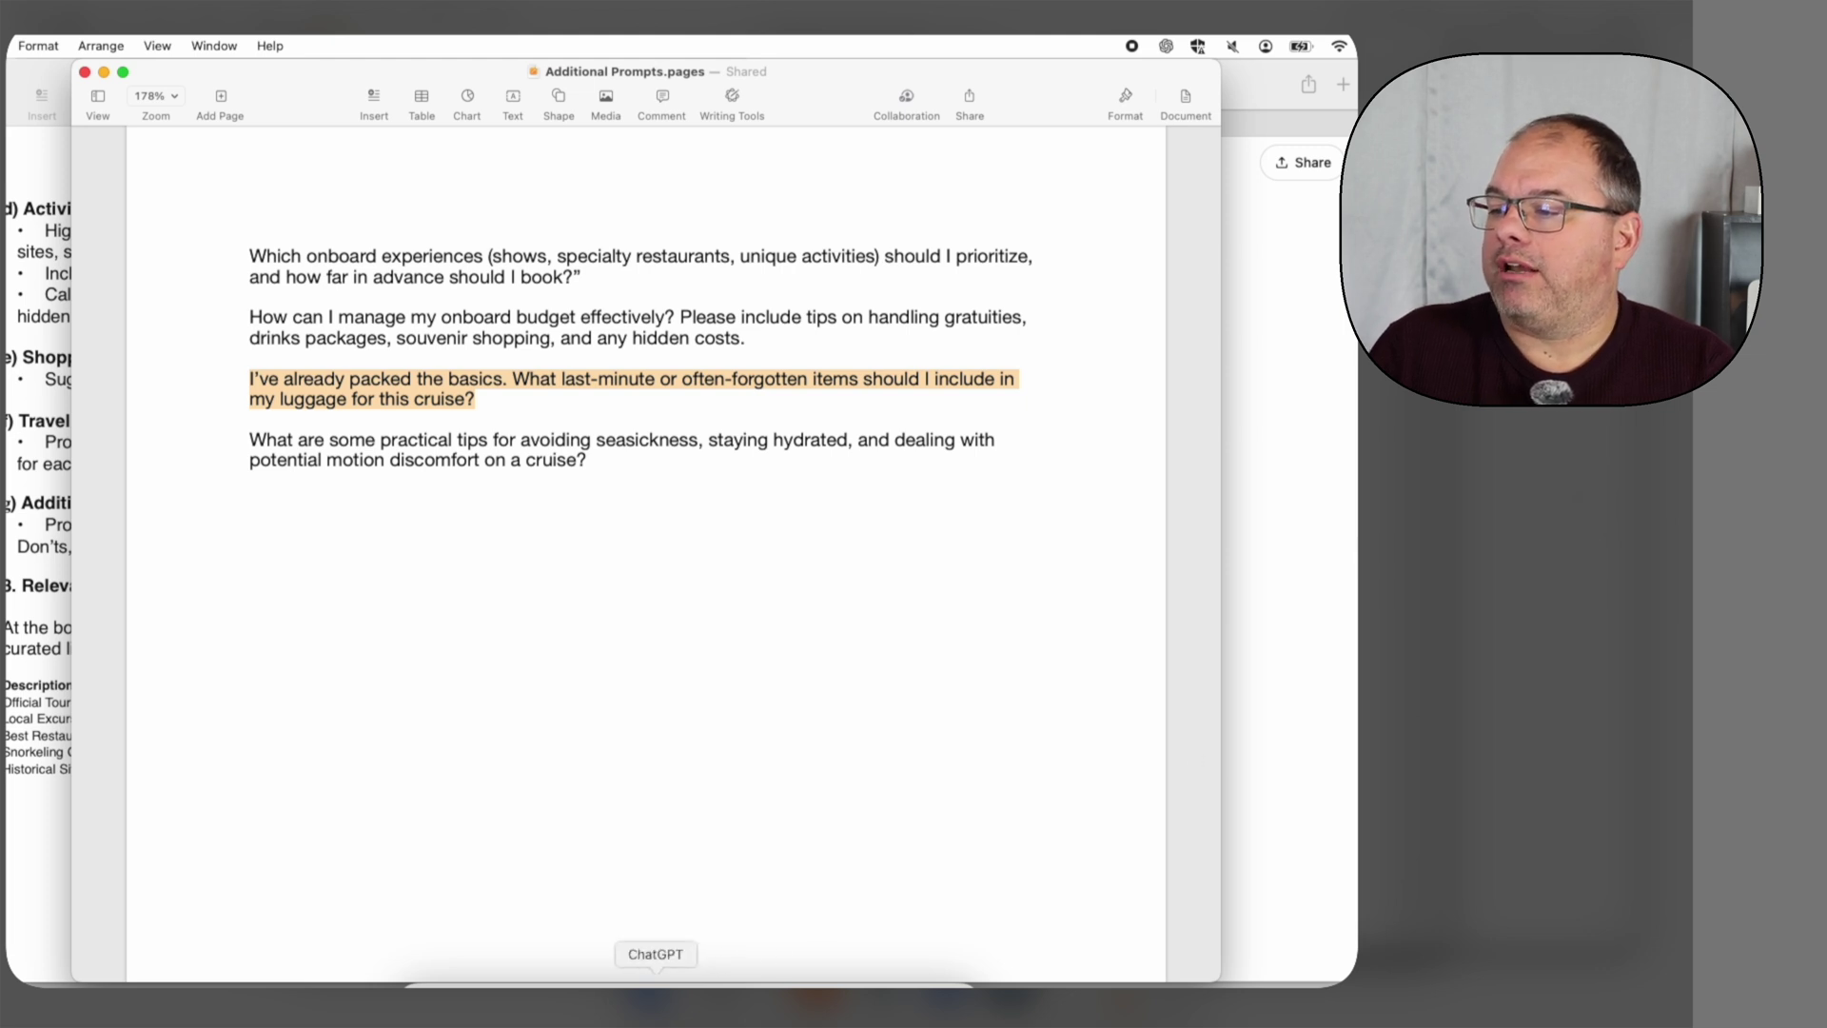
- Switch to ChatGPT and send the copied question about last-minute or often-forgotten luggage items at the end of the Cruise Port Overview chat
click(655, 997)
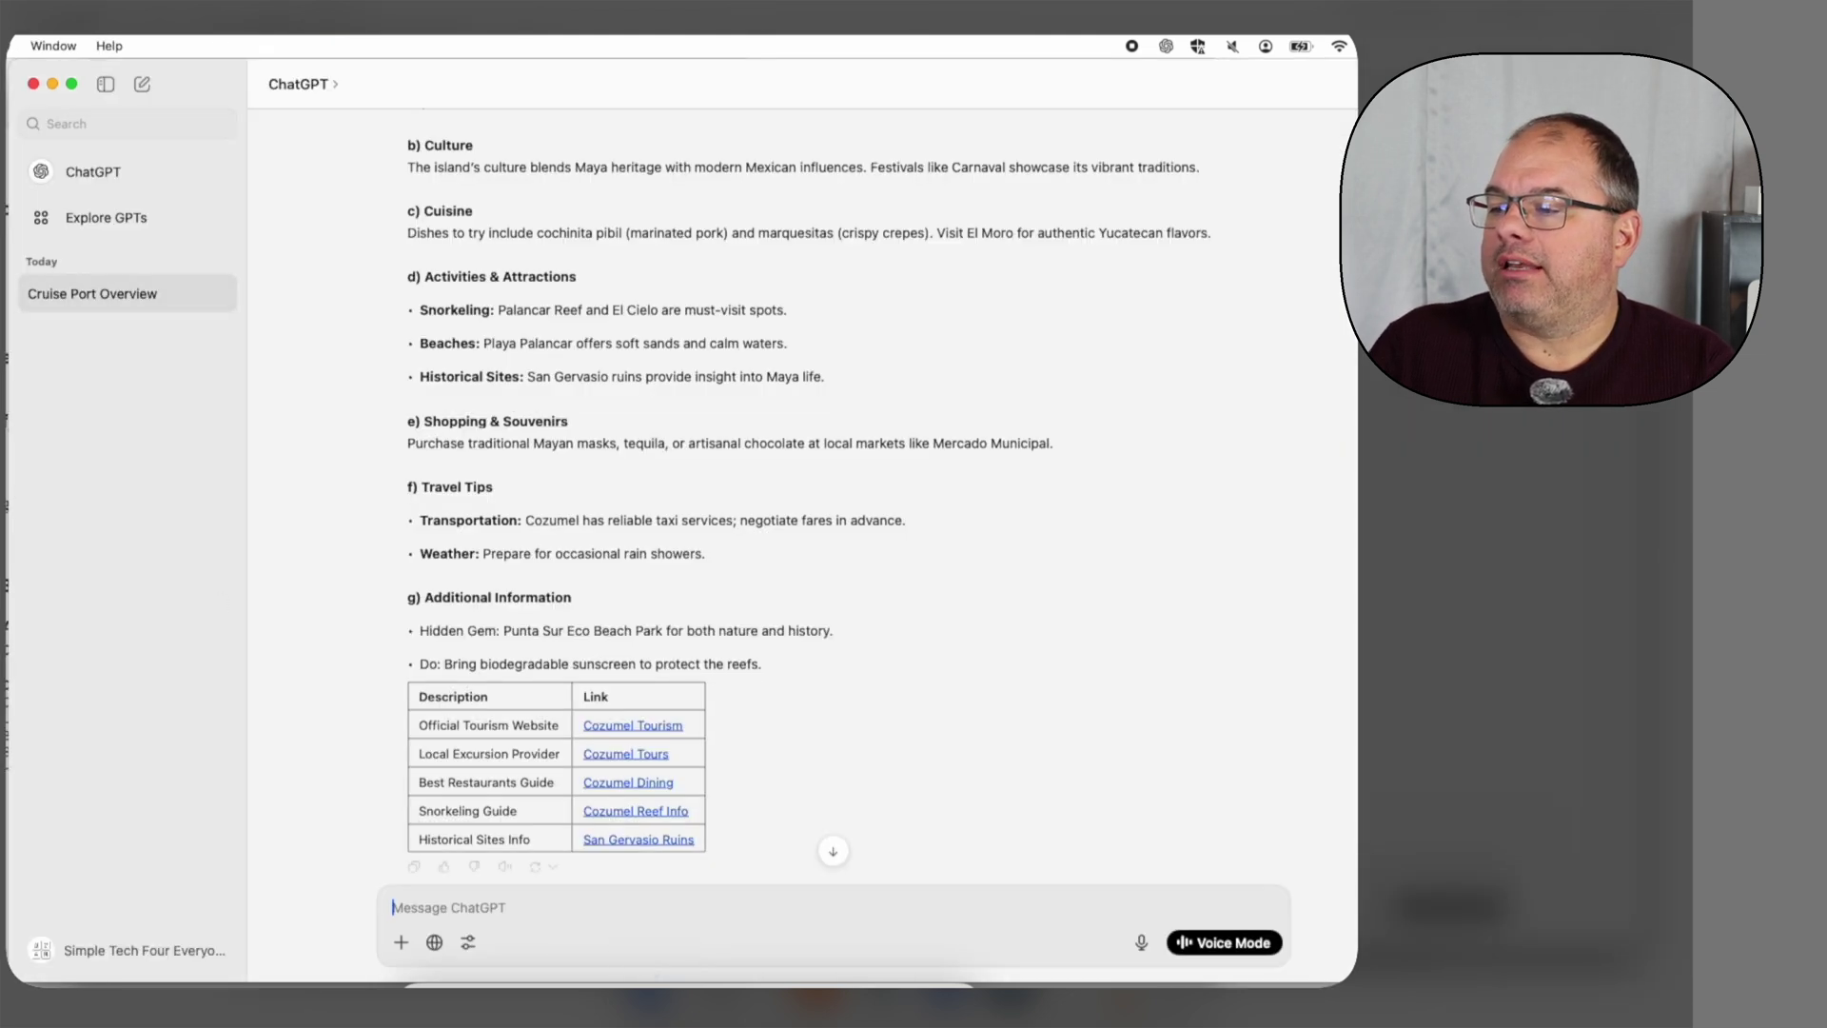
scroll(613, 502, down, 5)
scroll(758, 624, down, 15)
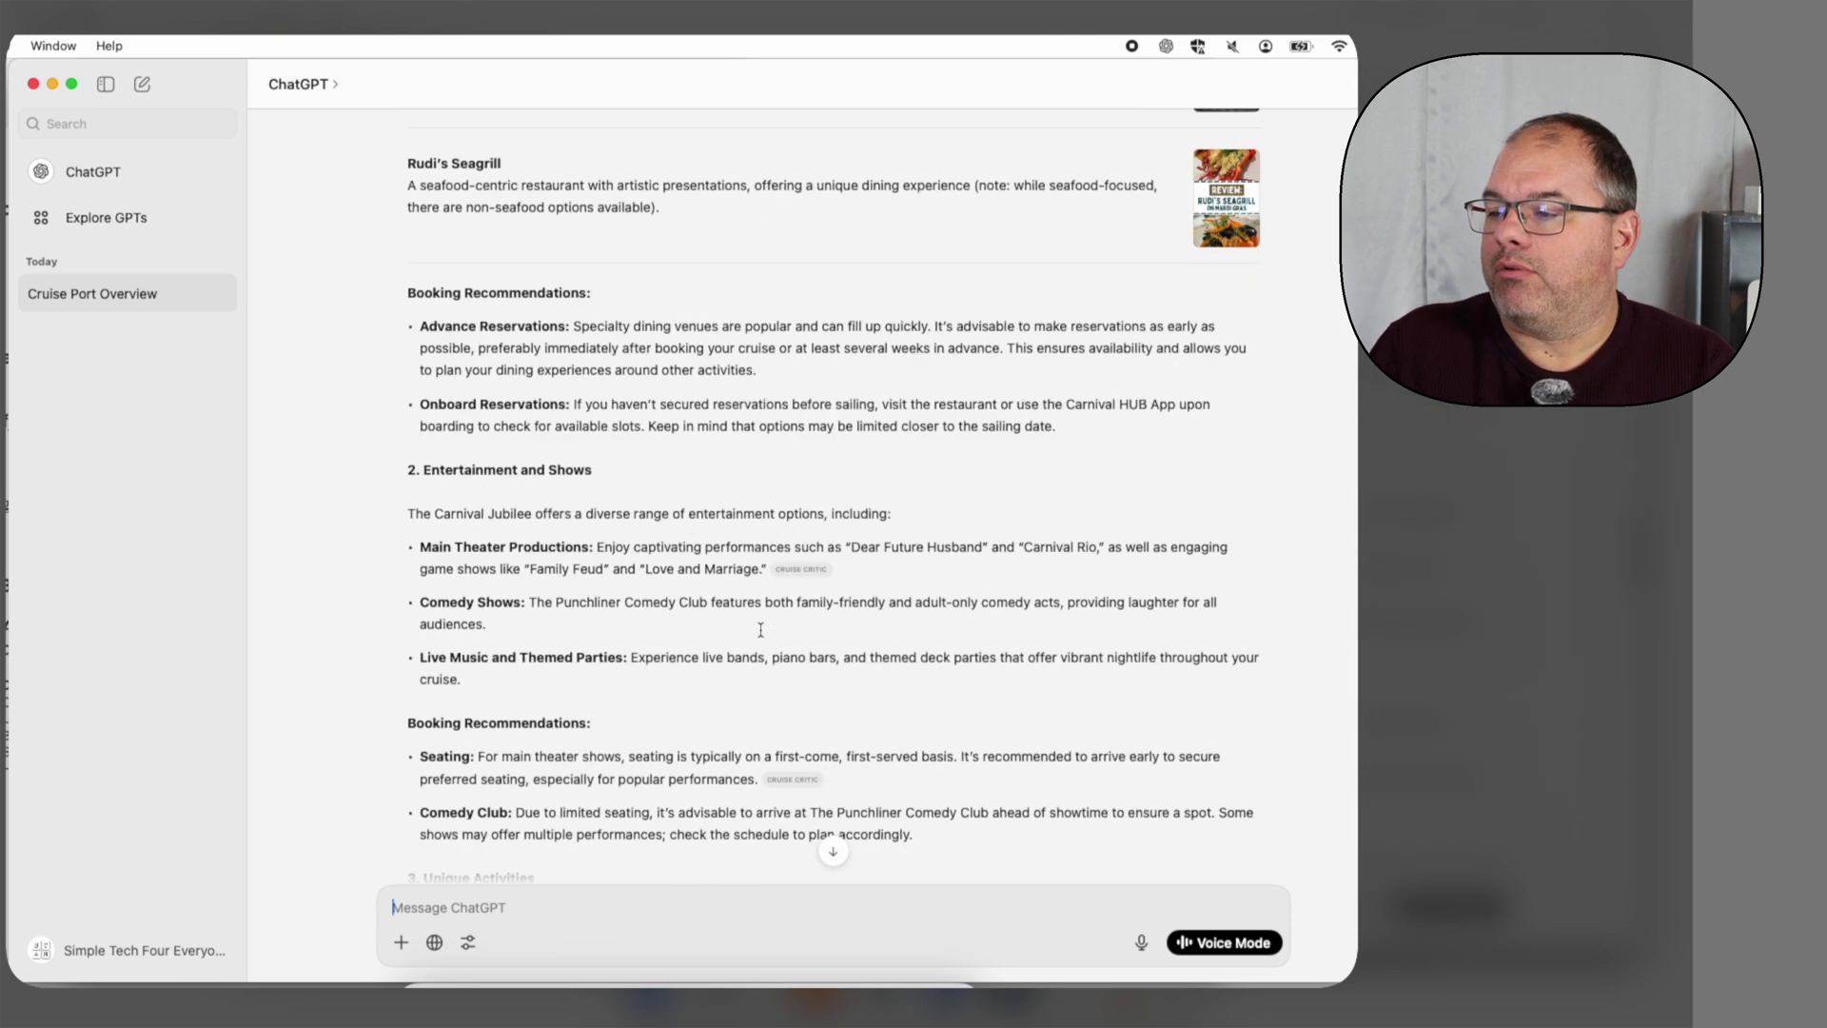
scroll(760, 629, down, 20)
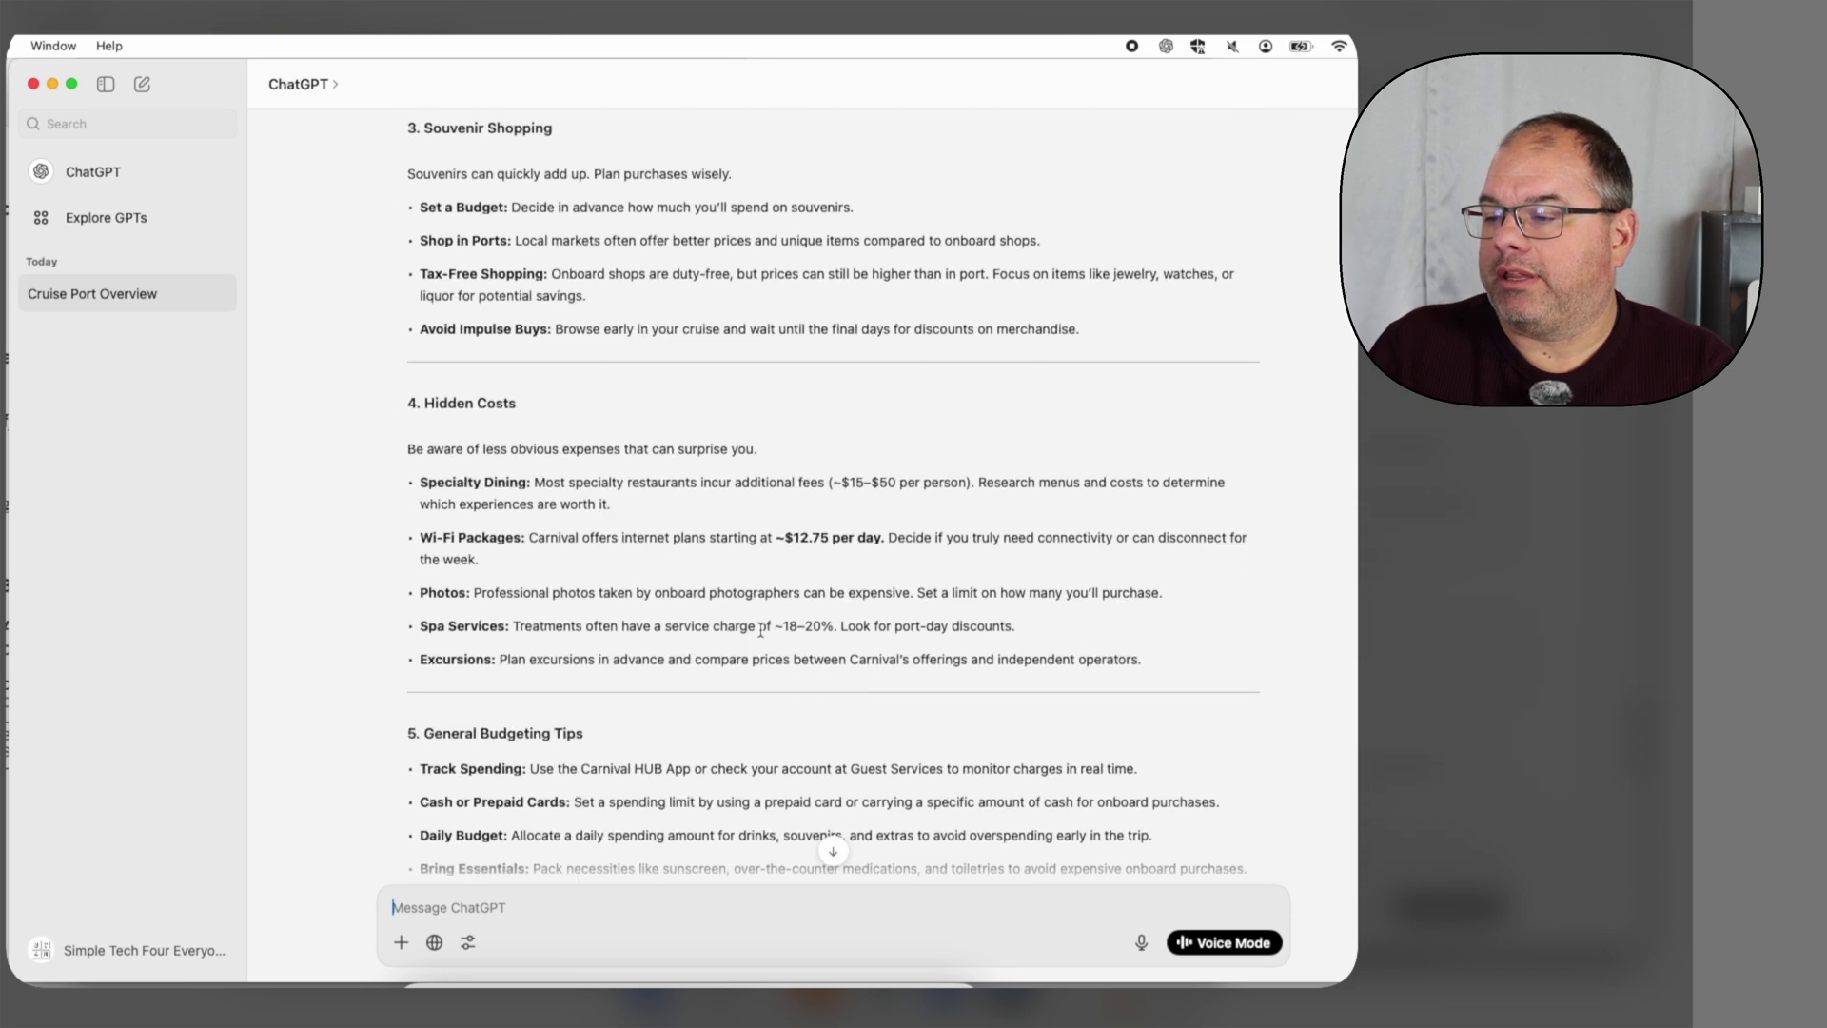
scroll(760, 630, down, 3)
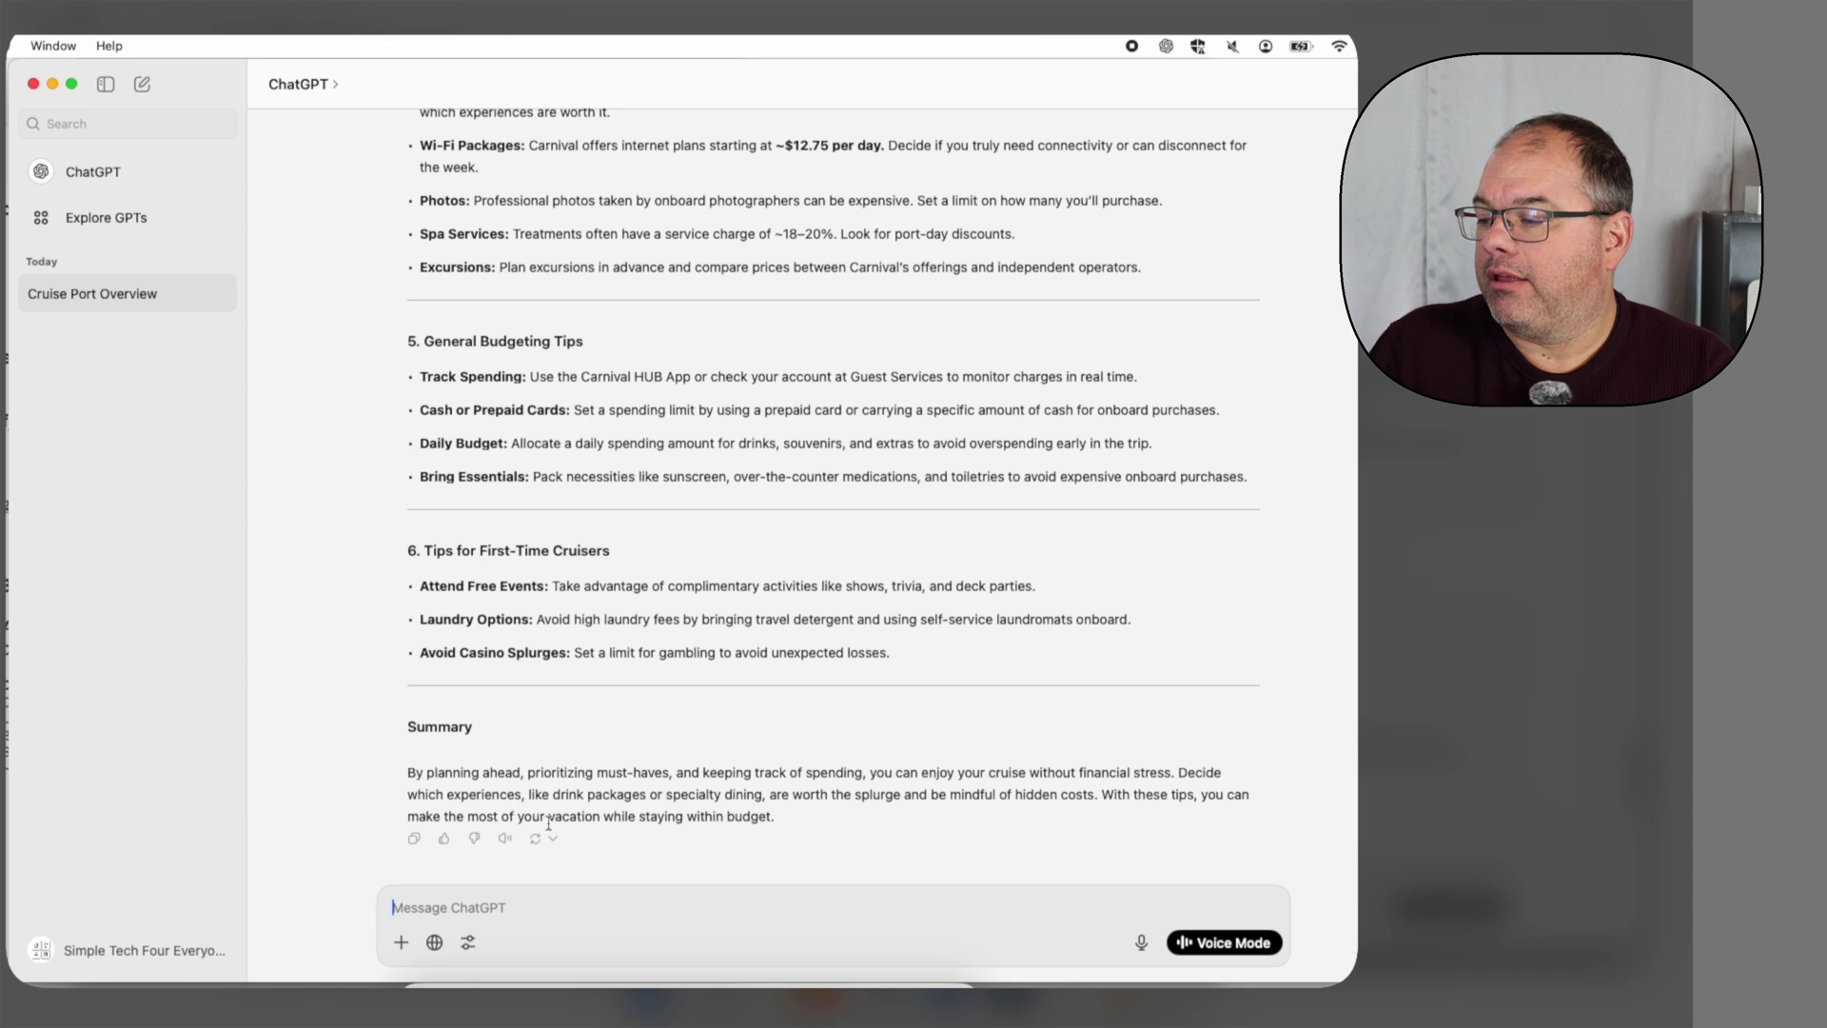
right_click(425, 910)
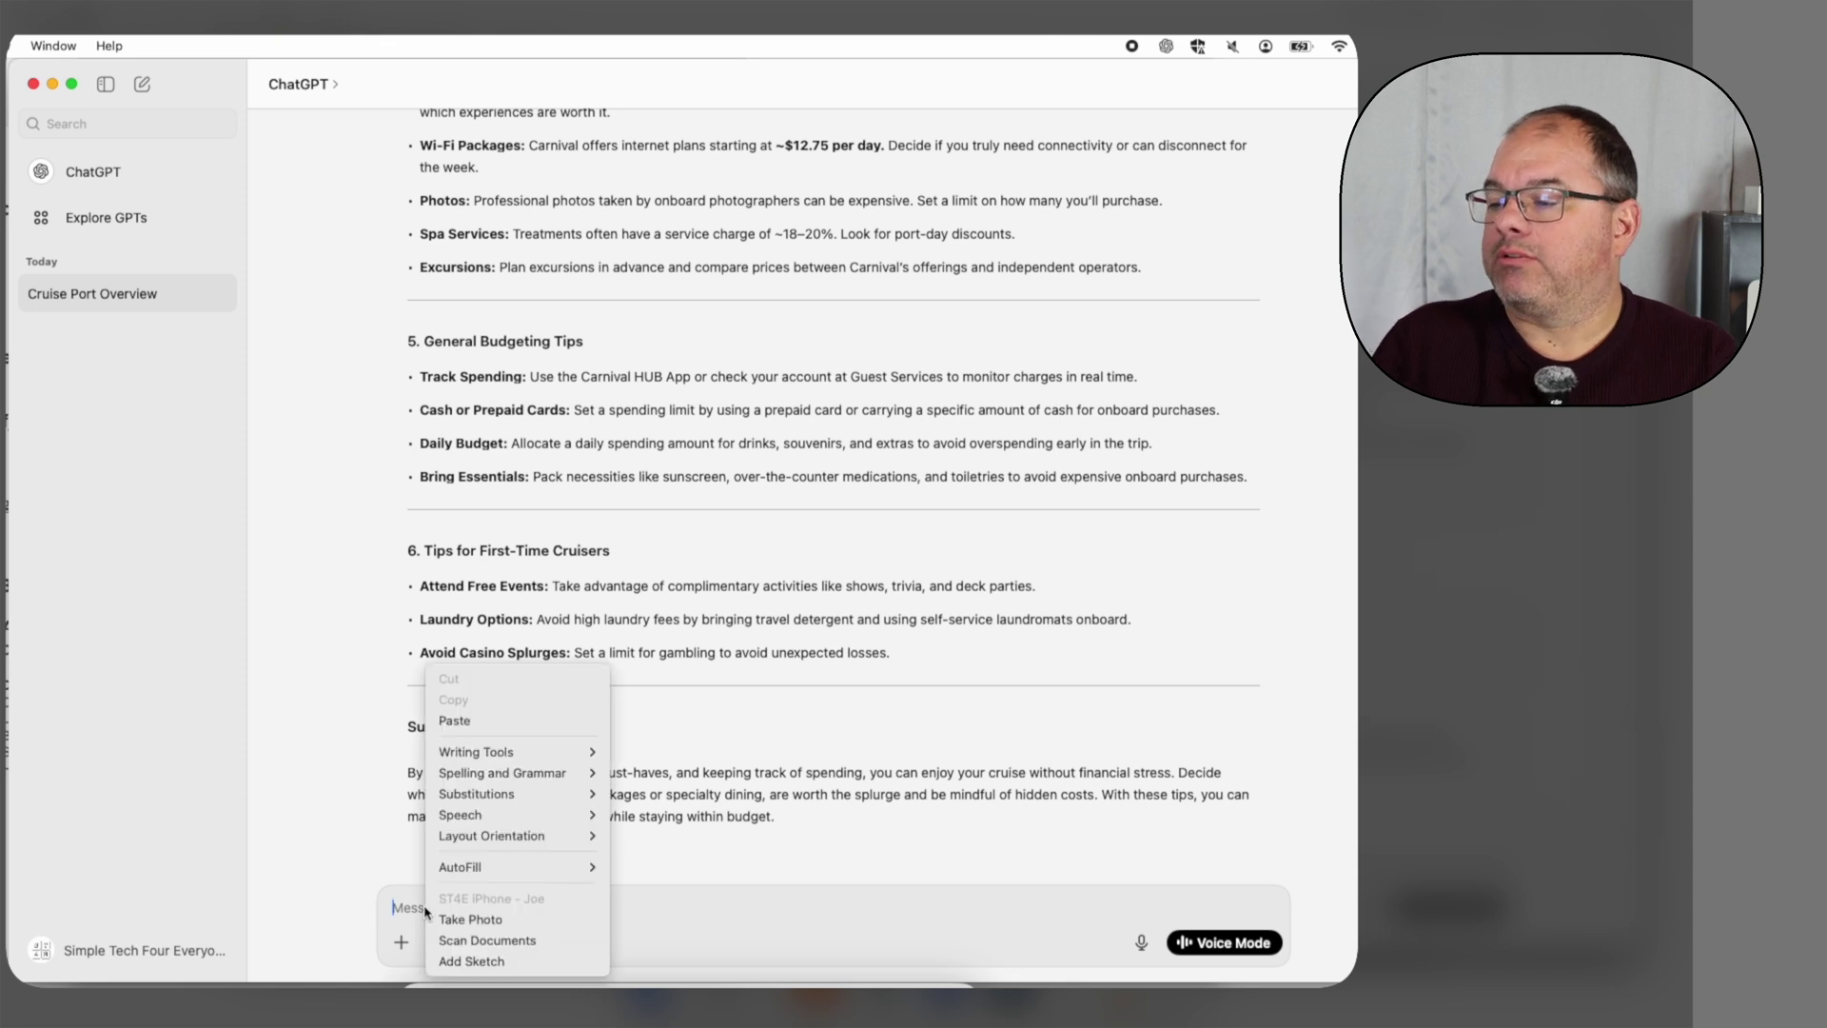
click(455, 720)
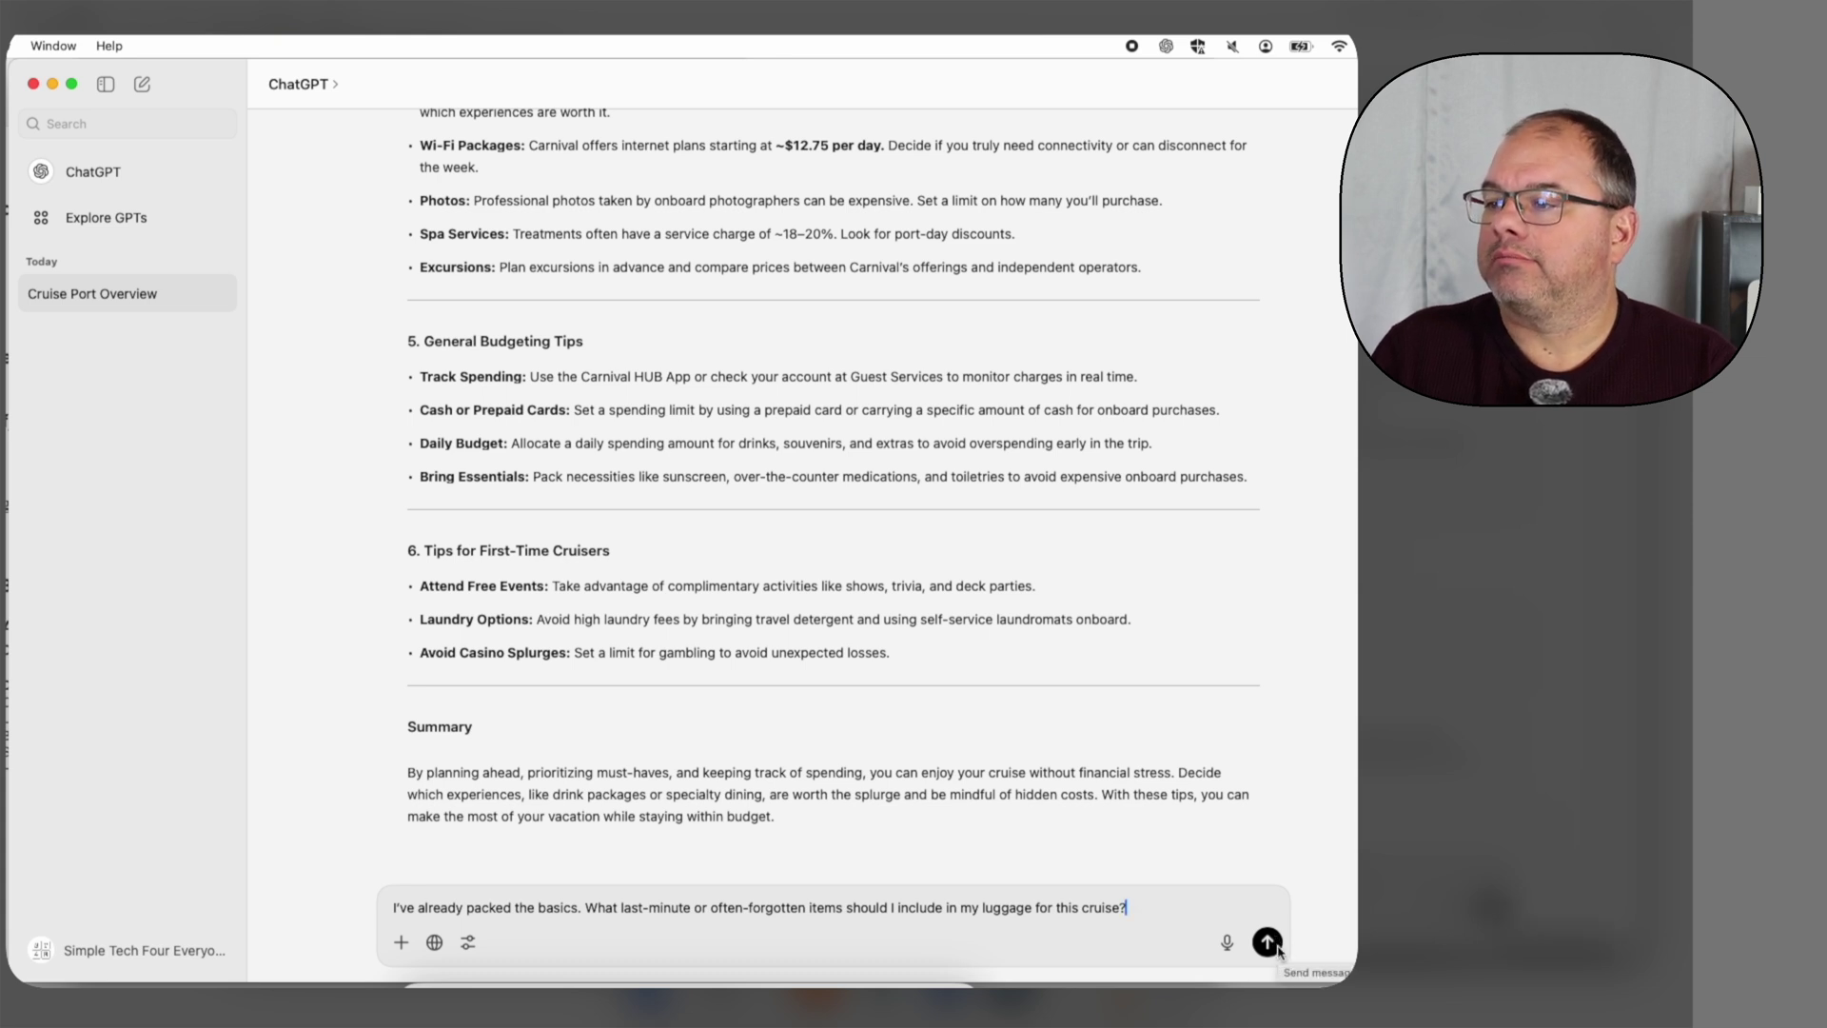
click(1267, 942)
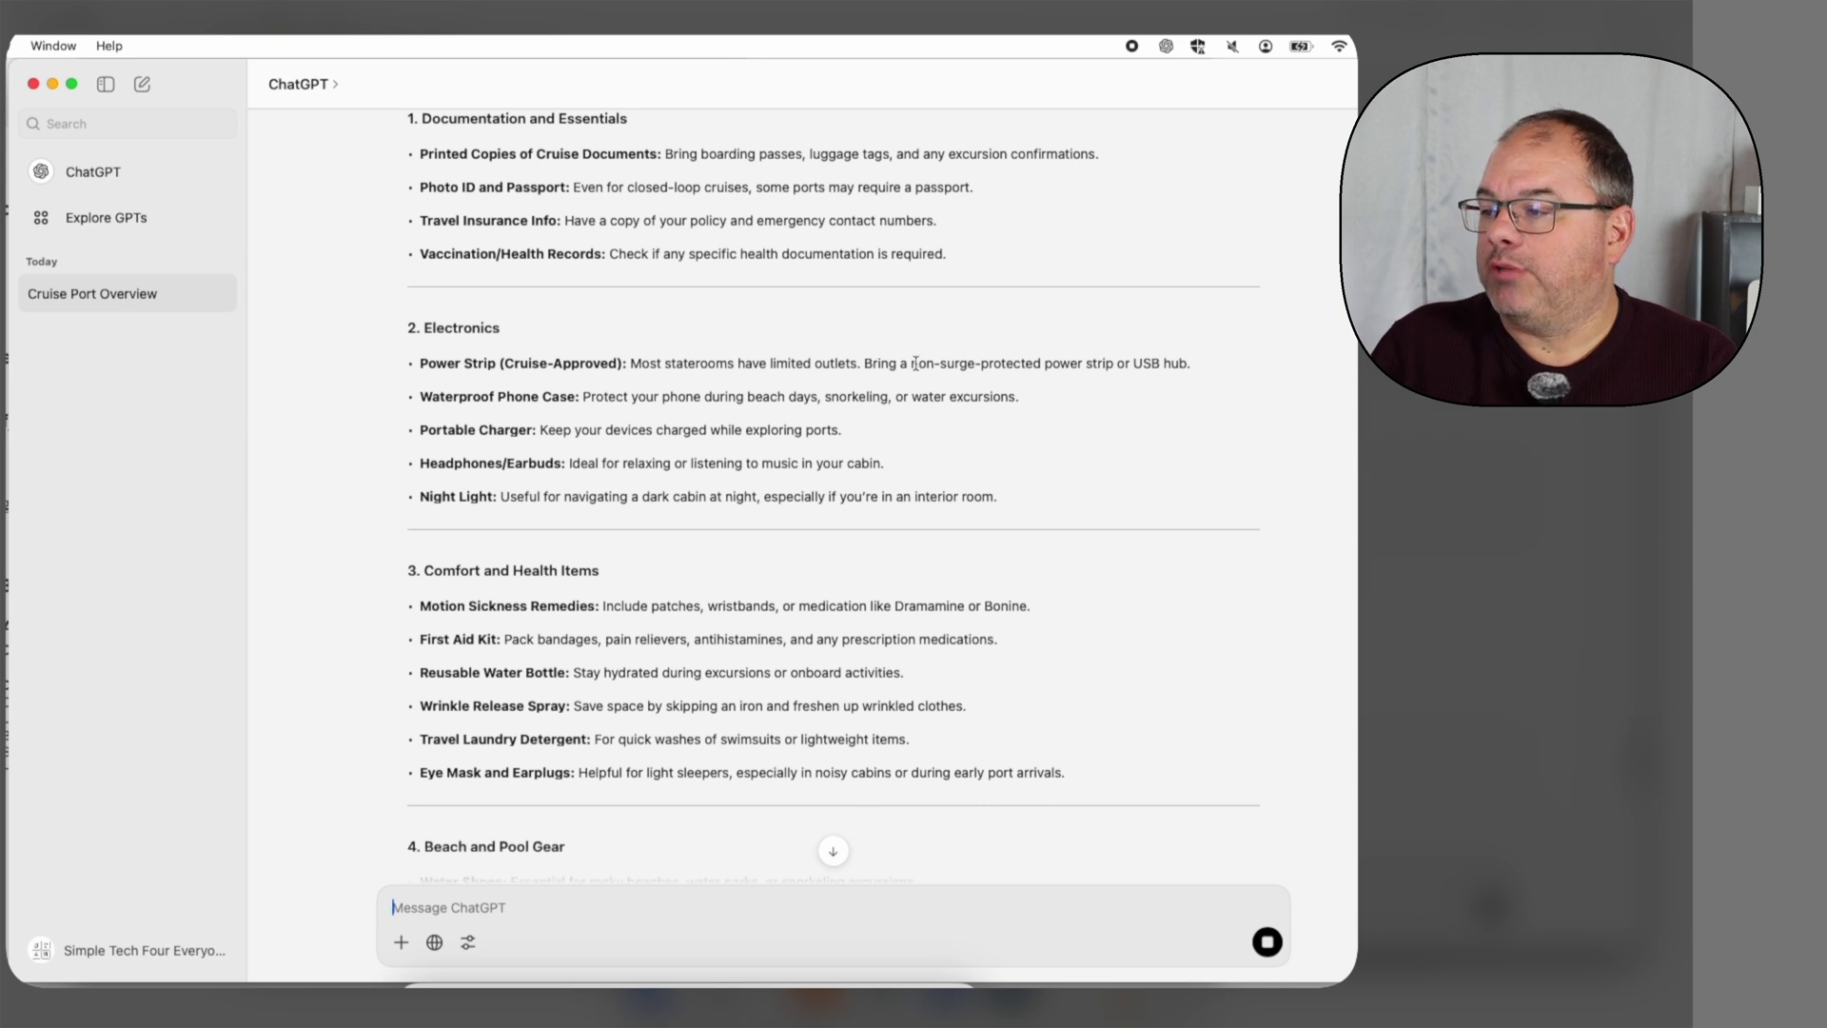
- Read the packing answer from documentation and electronics through beach gear, clothing, snacks and emergency items to entertainment and relaxation
drag(914, 364, 1040, 367)
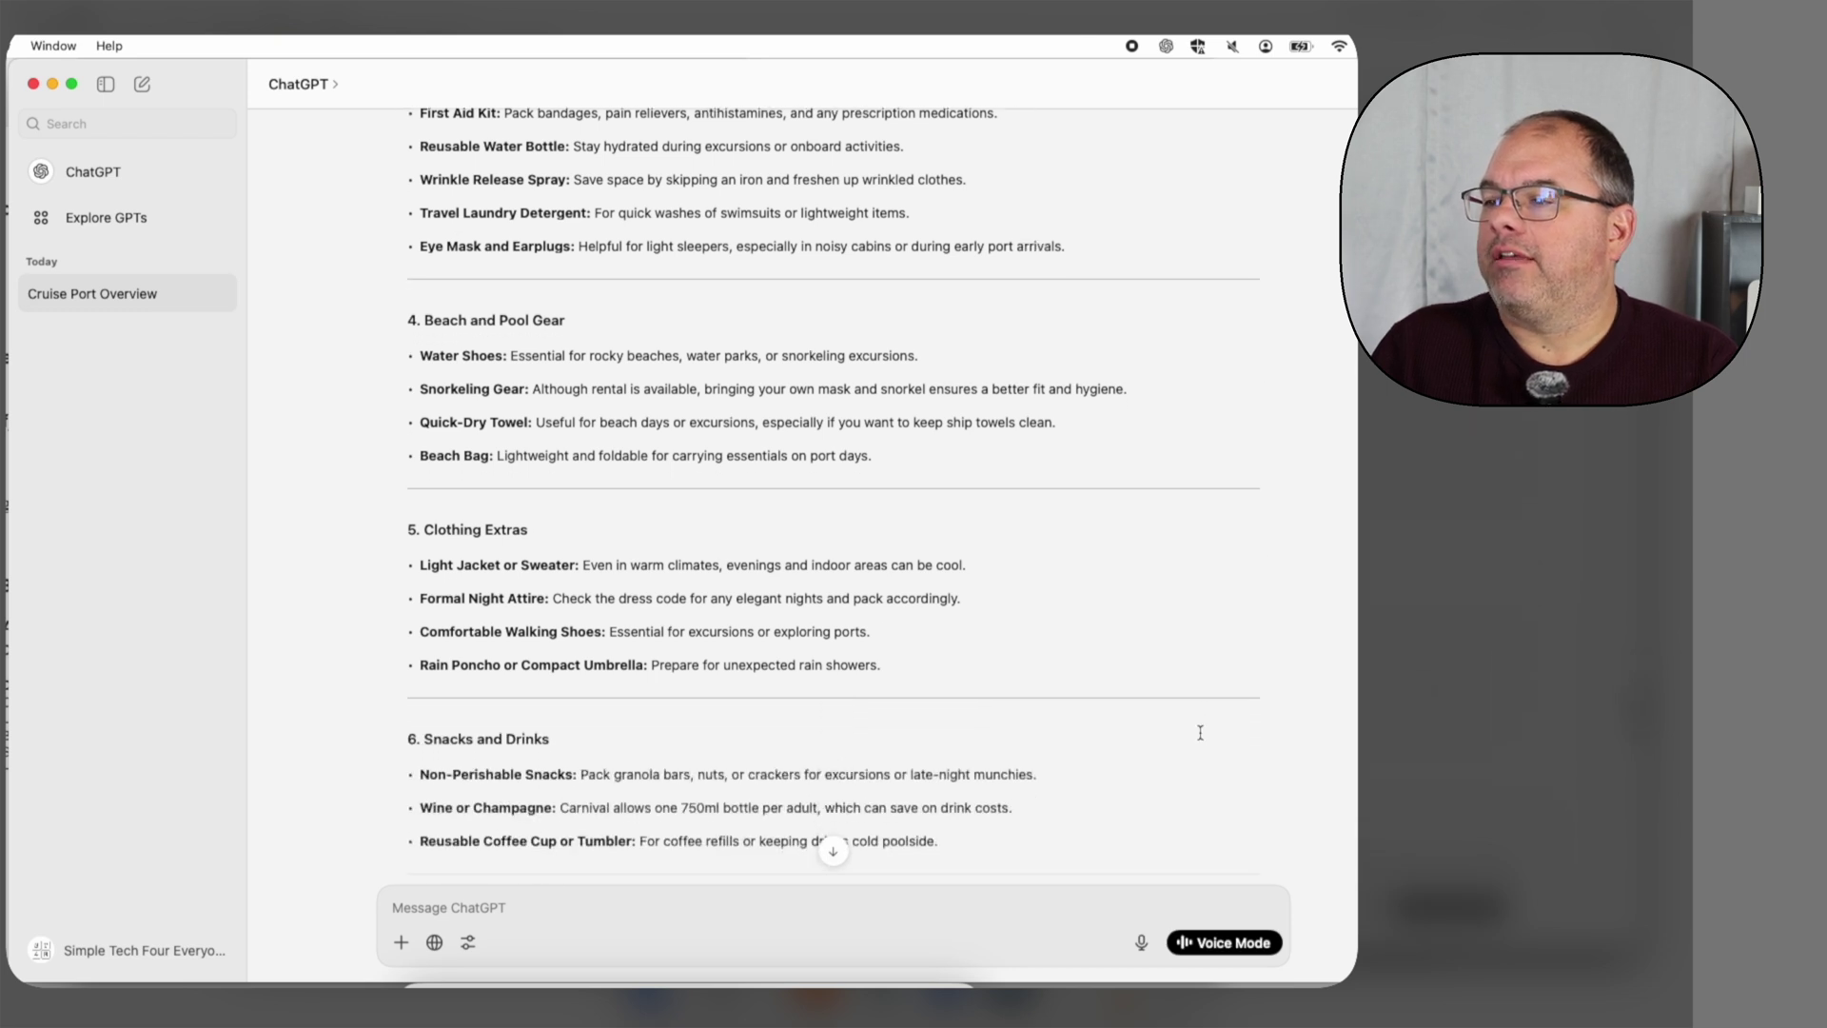
drag(1019, 185, 730, 175)
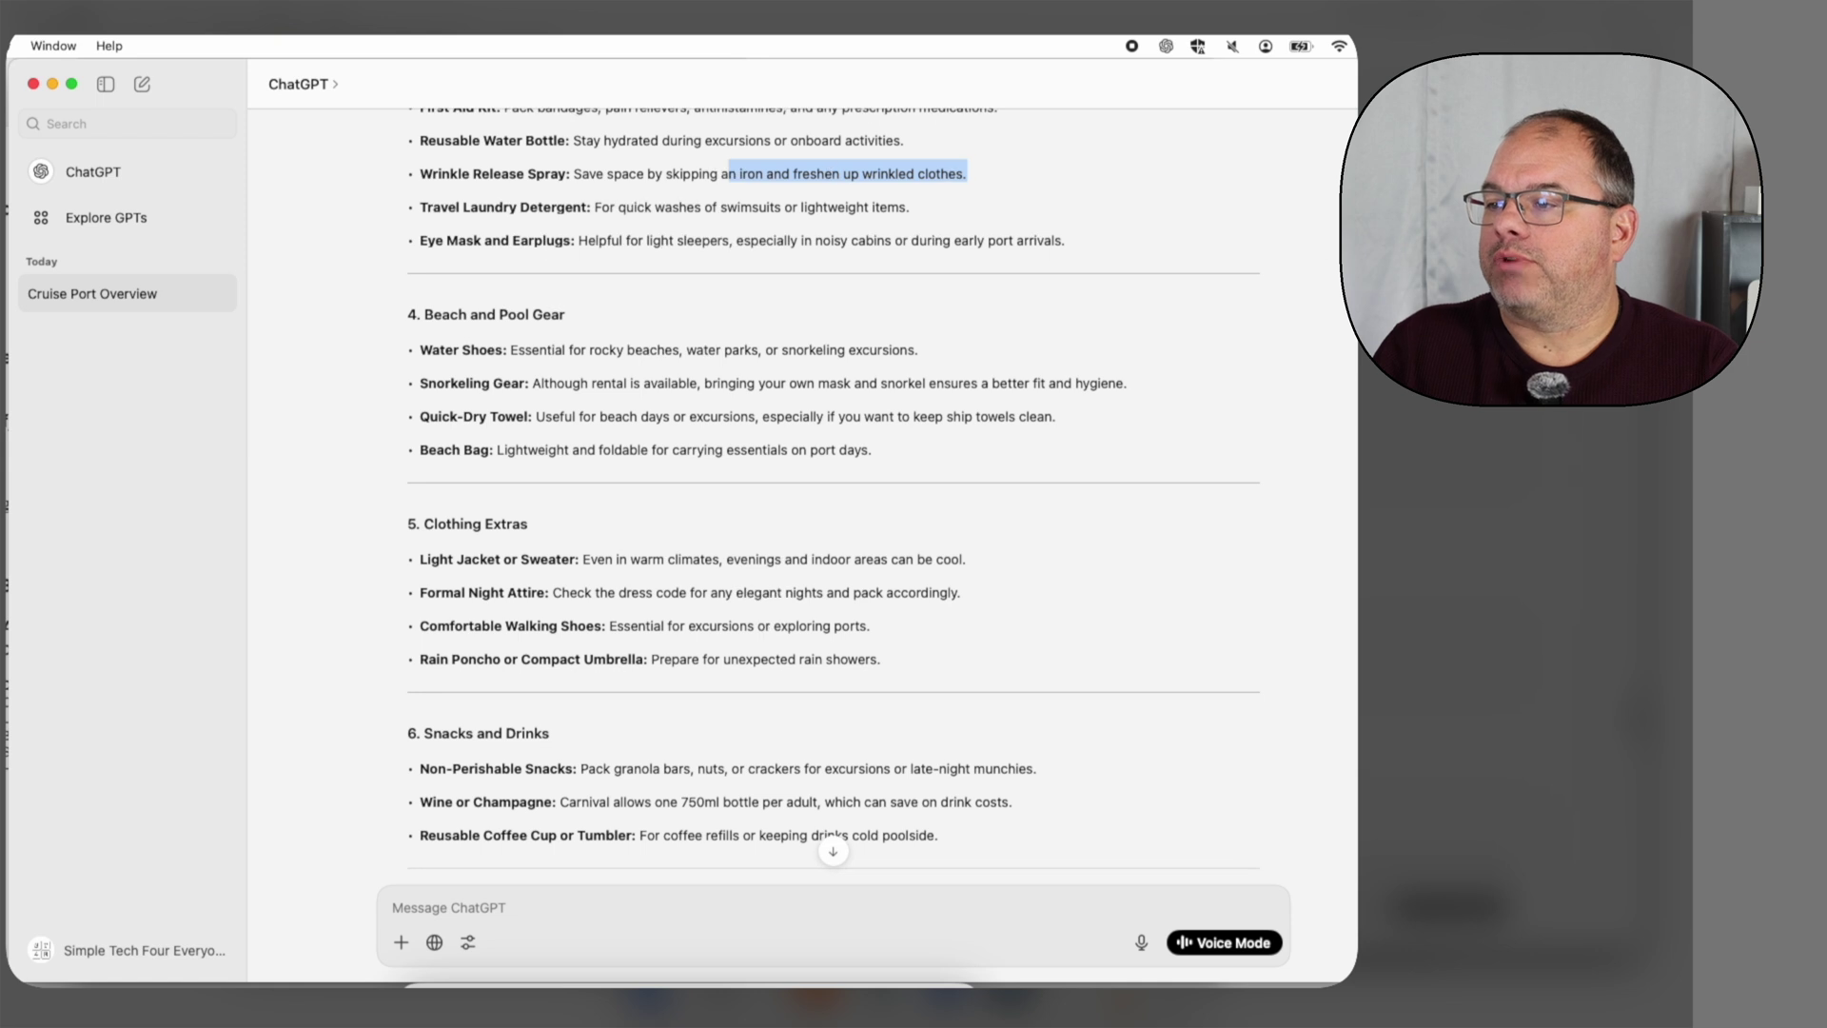
scroll(1228, 626, down, 3)
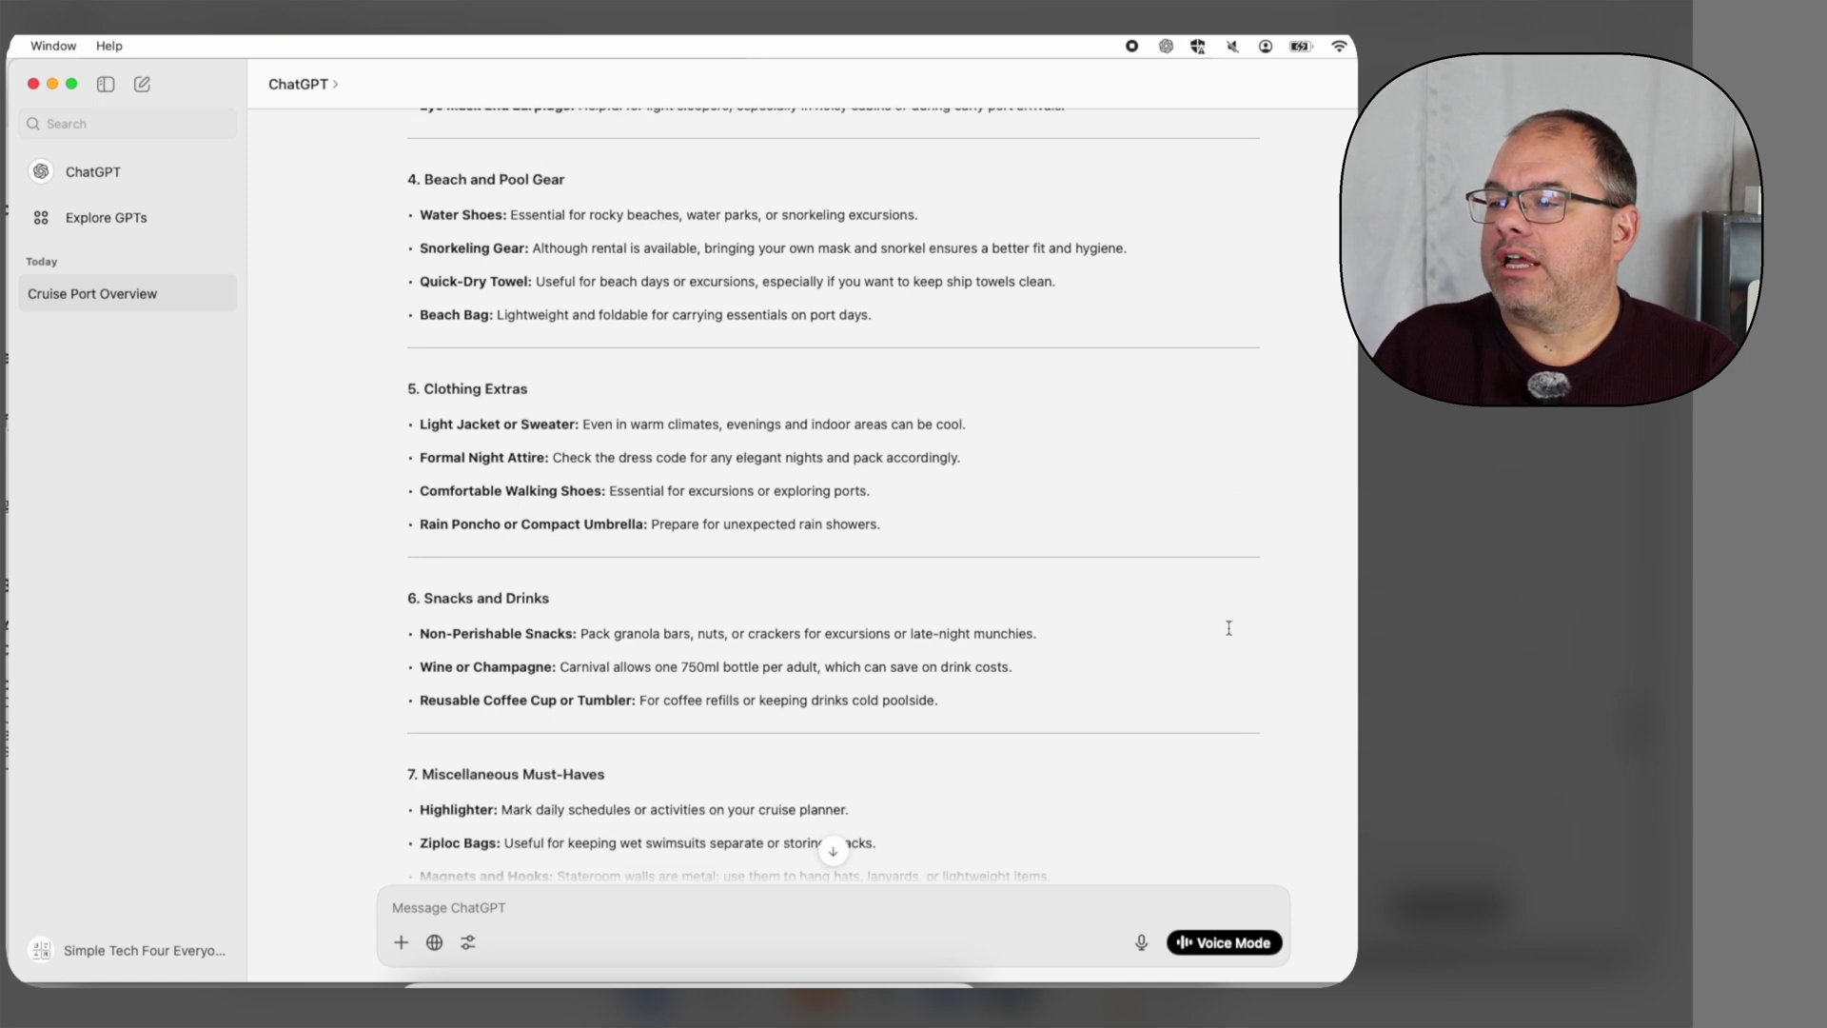
scroll(1226, 624, down, 4)
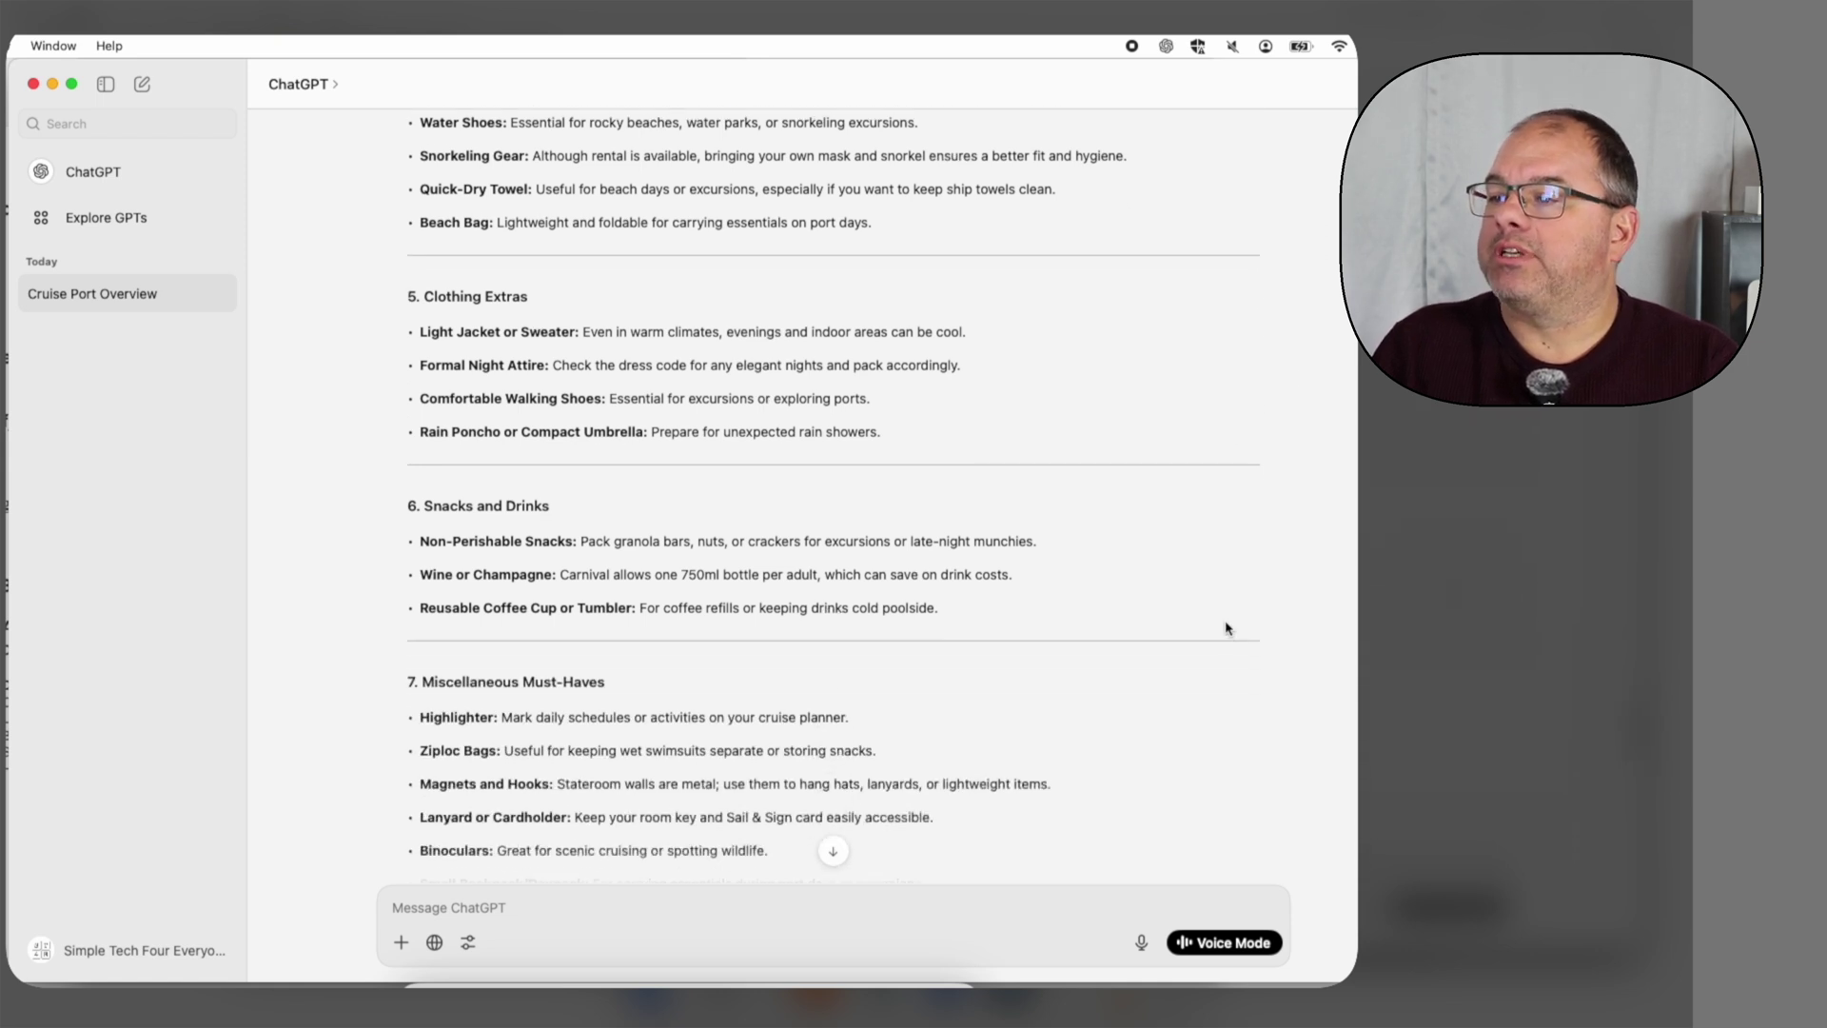
scroll(1226, 622, down, 6)
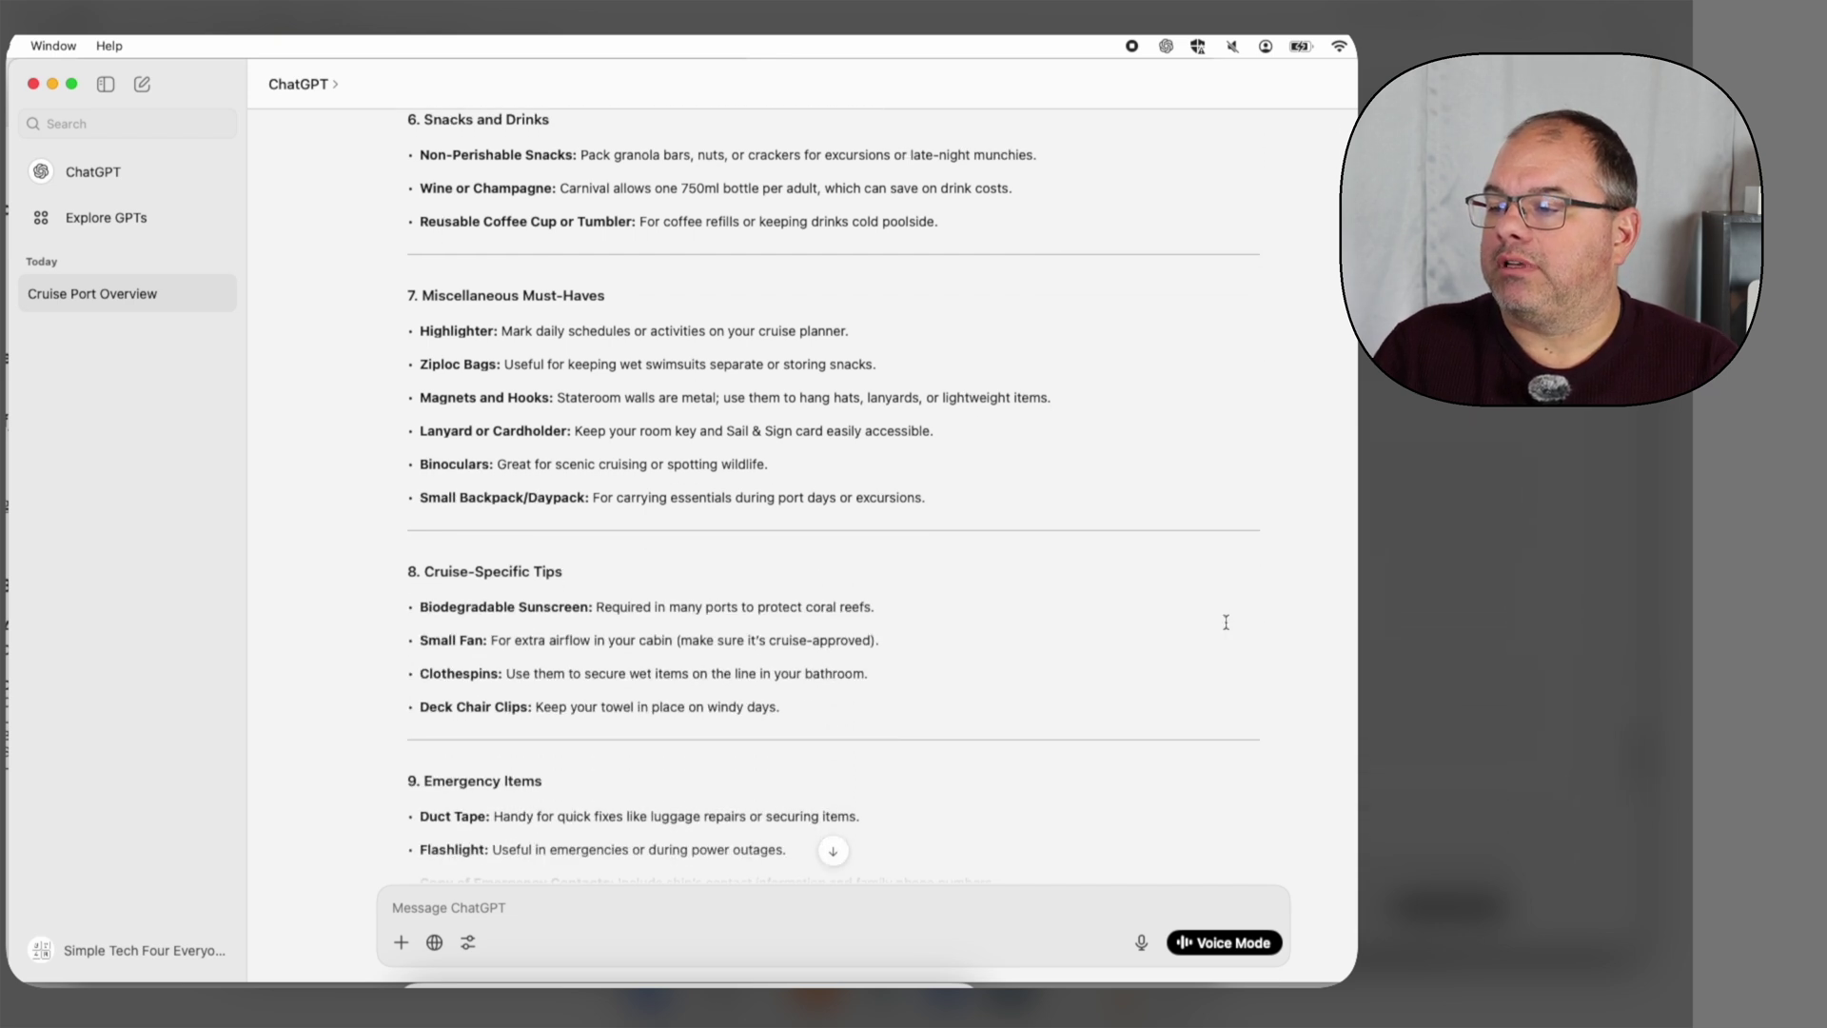
scroll(1226, 623, down, 5)
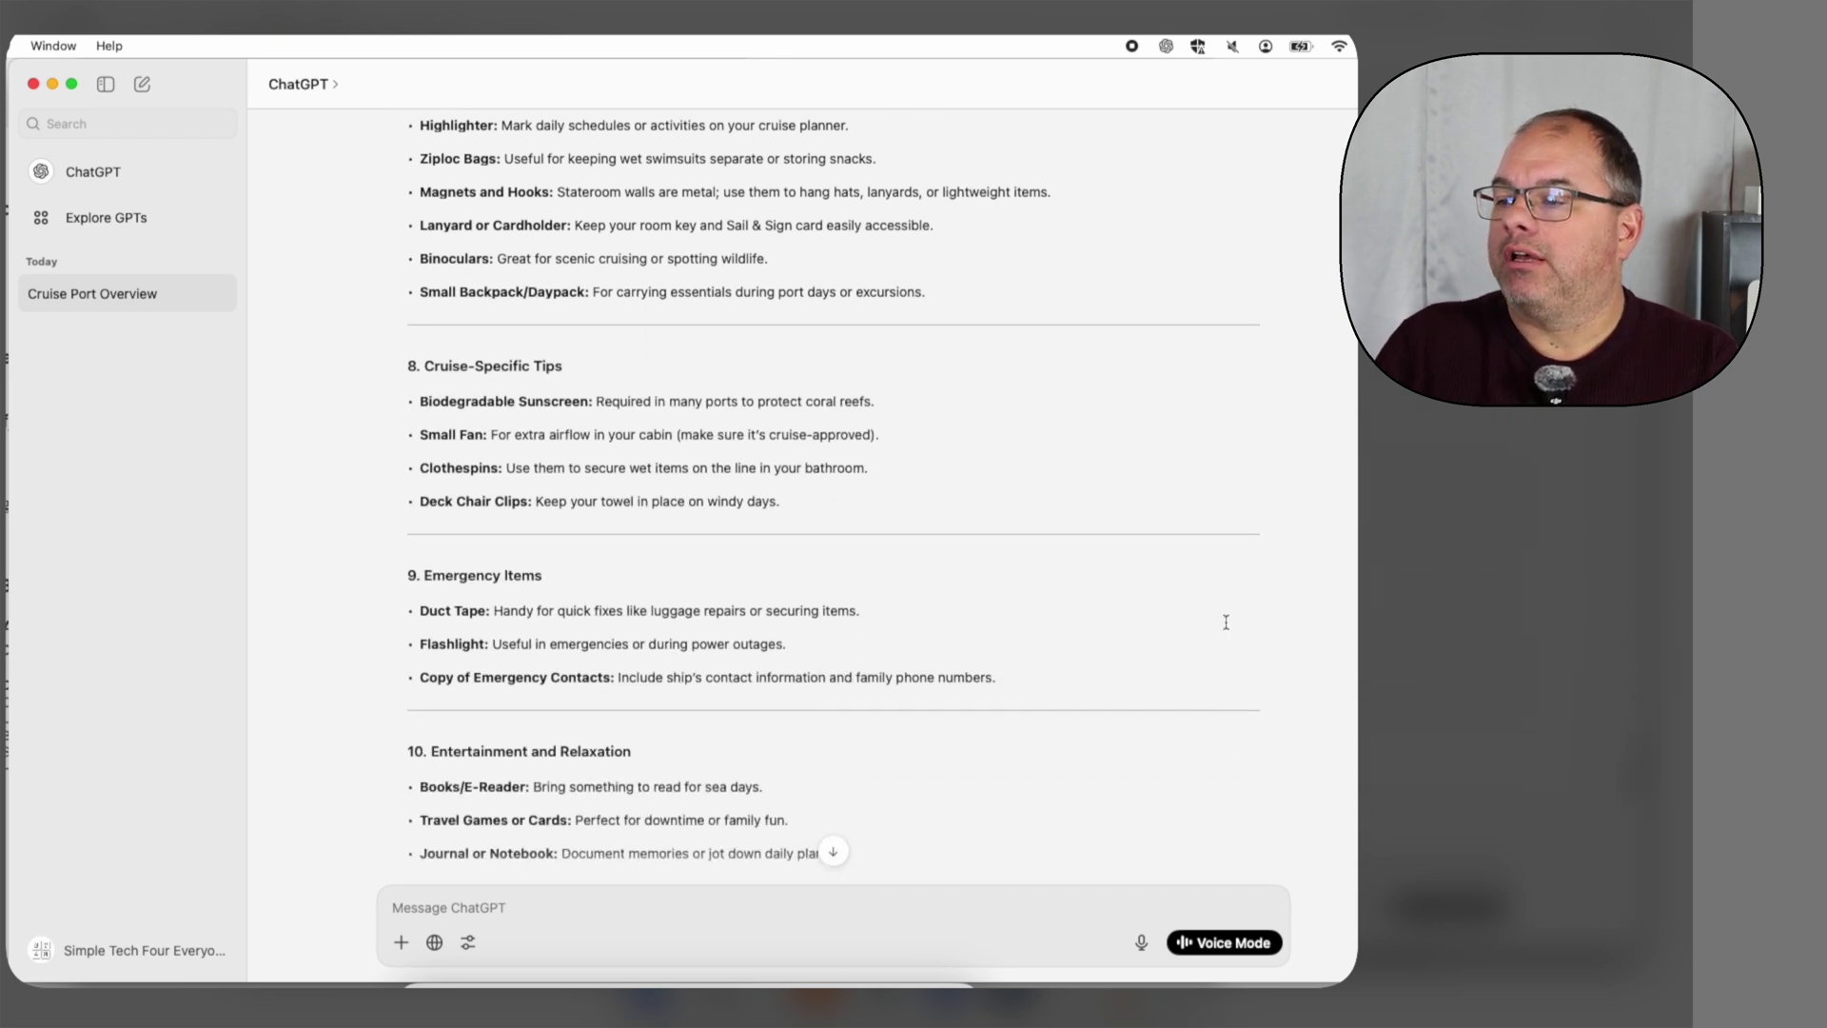
scroll(1226, 622, down, 2)
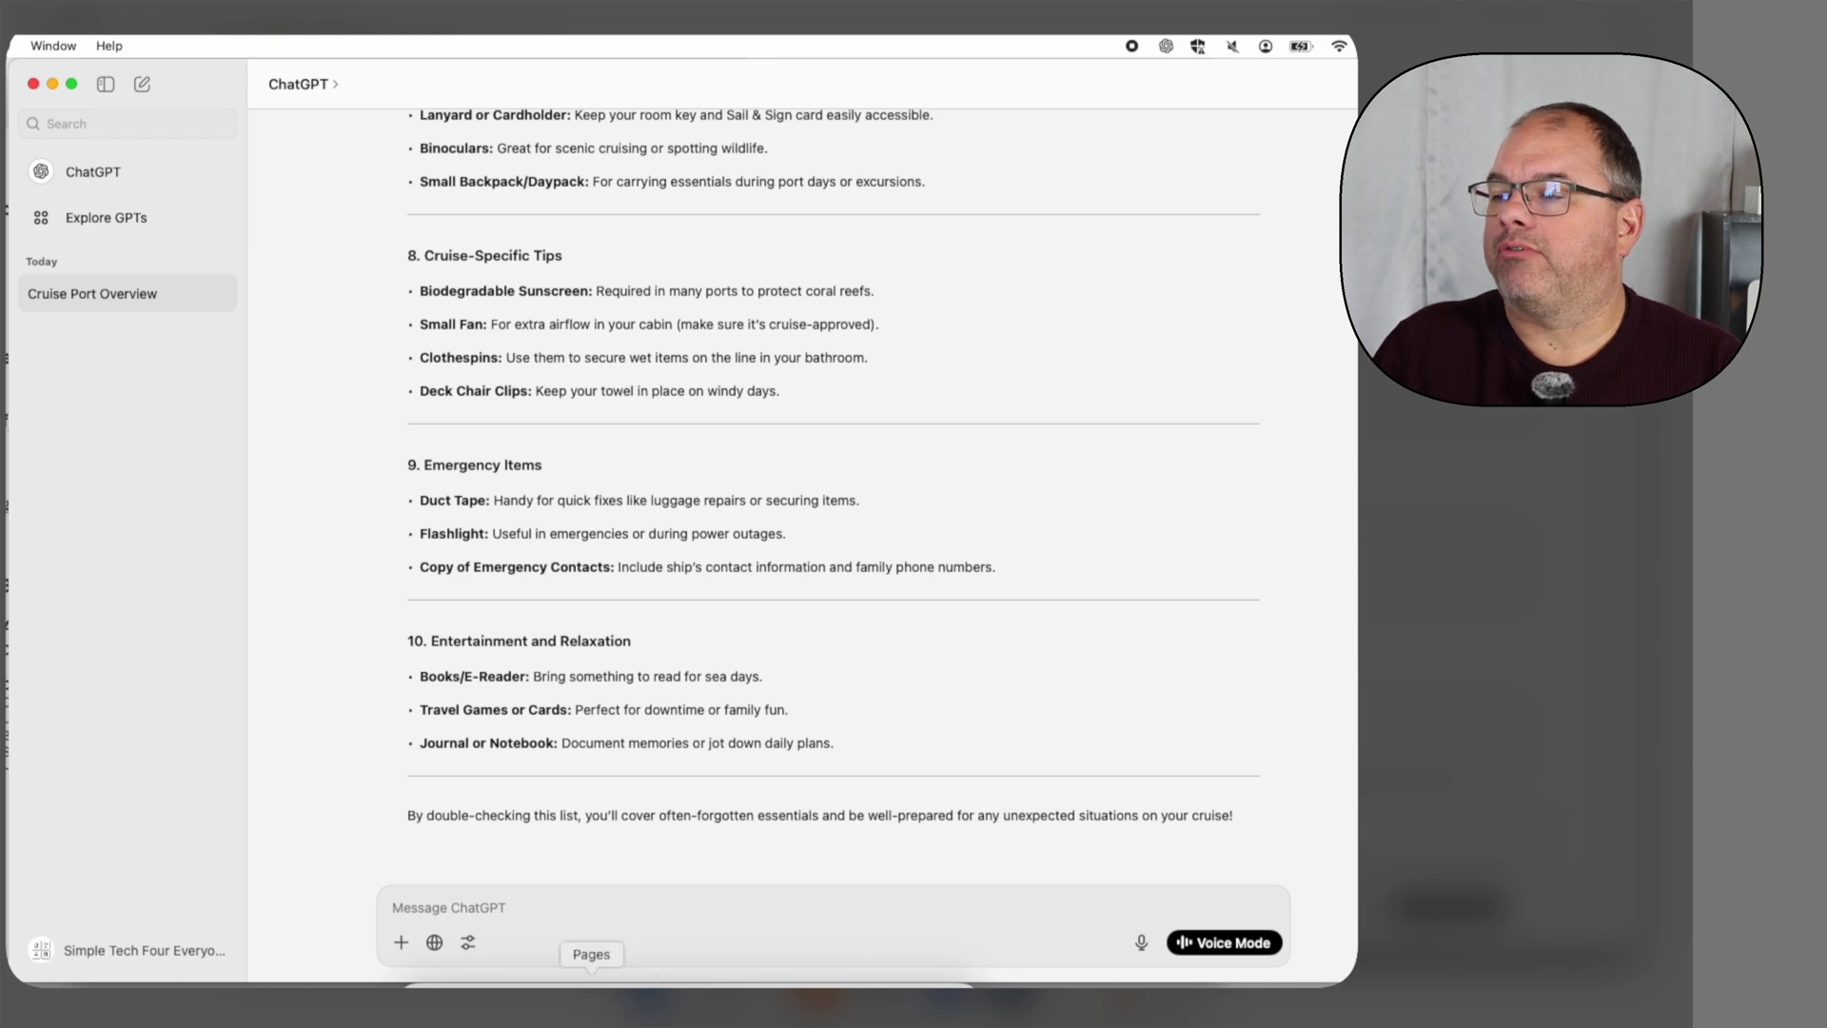
- Copy the question about avoiding seasickness, staying hydrated and dealing with motion discomfort from Additional Prompts.pages
click(591, 990)
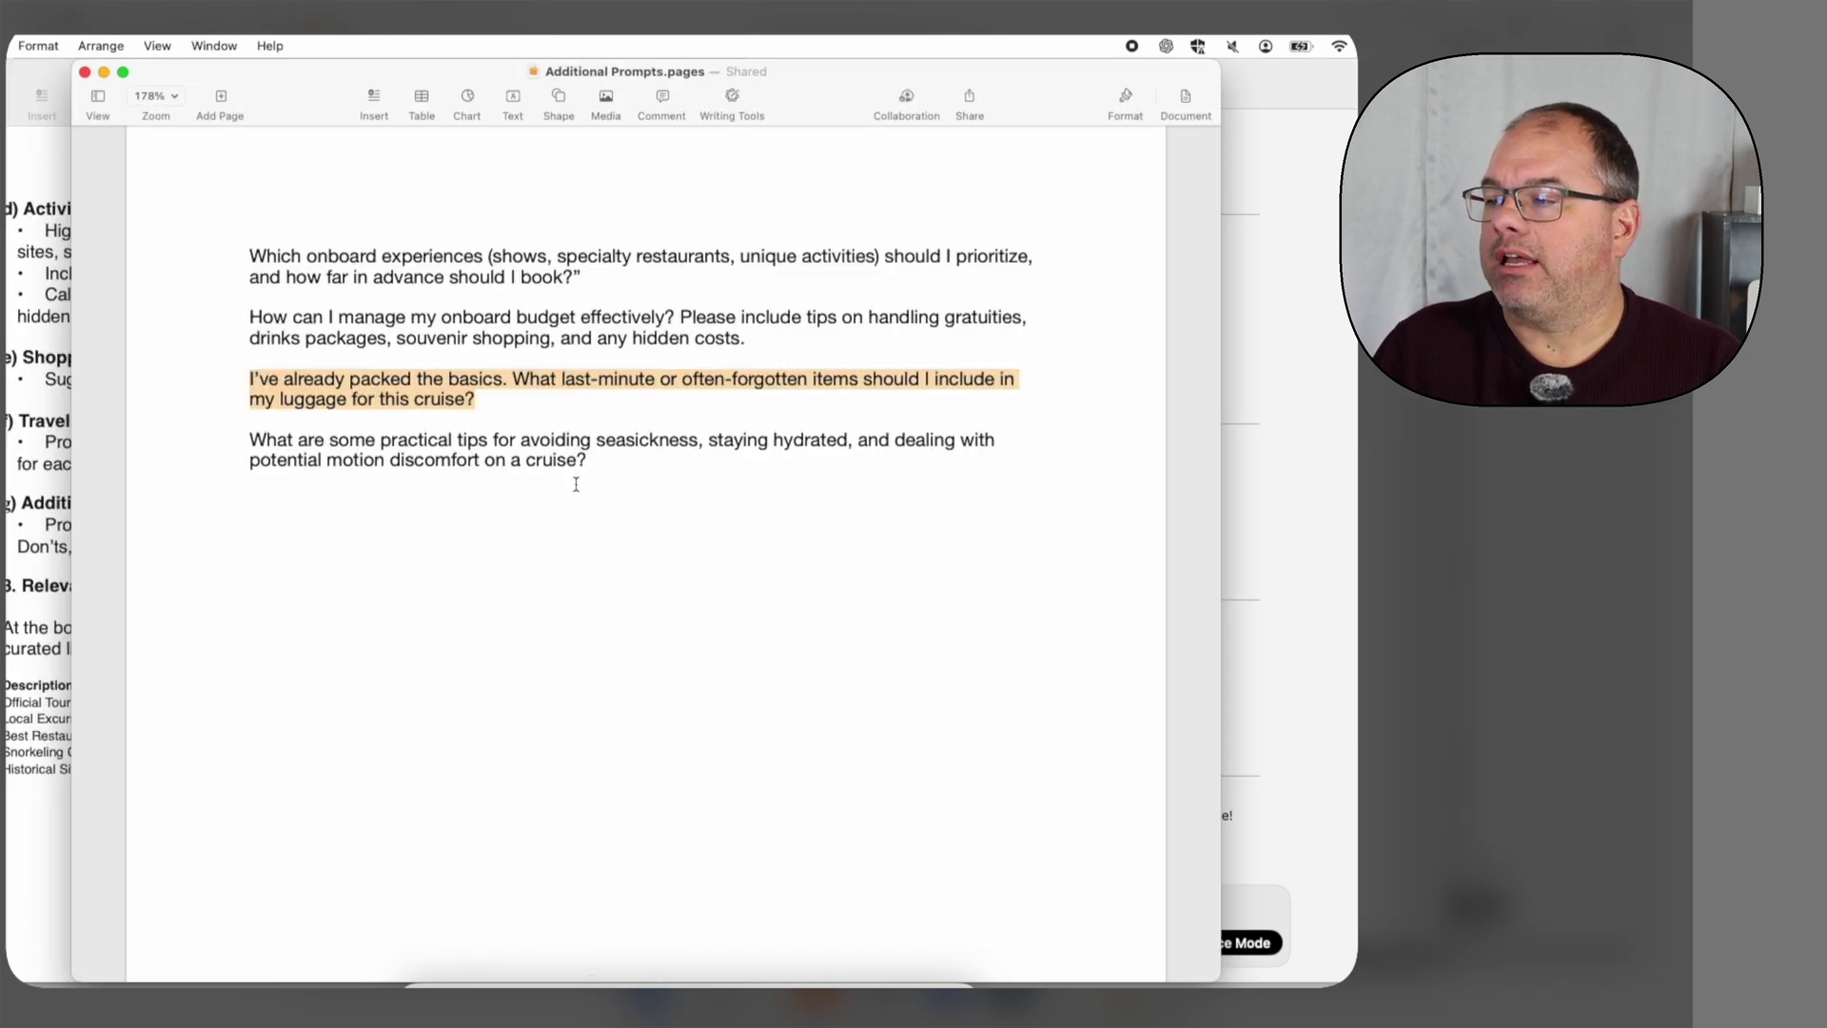
drag(594, 466, 262, 439)
right_click(296, 440)
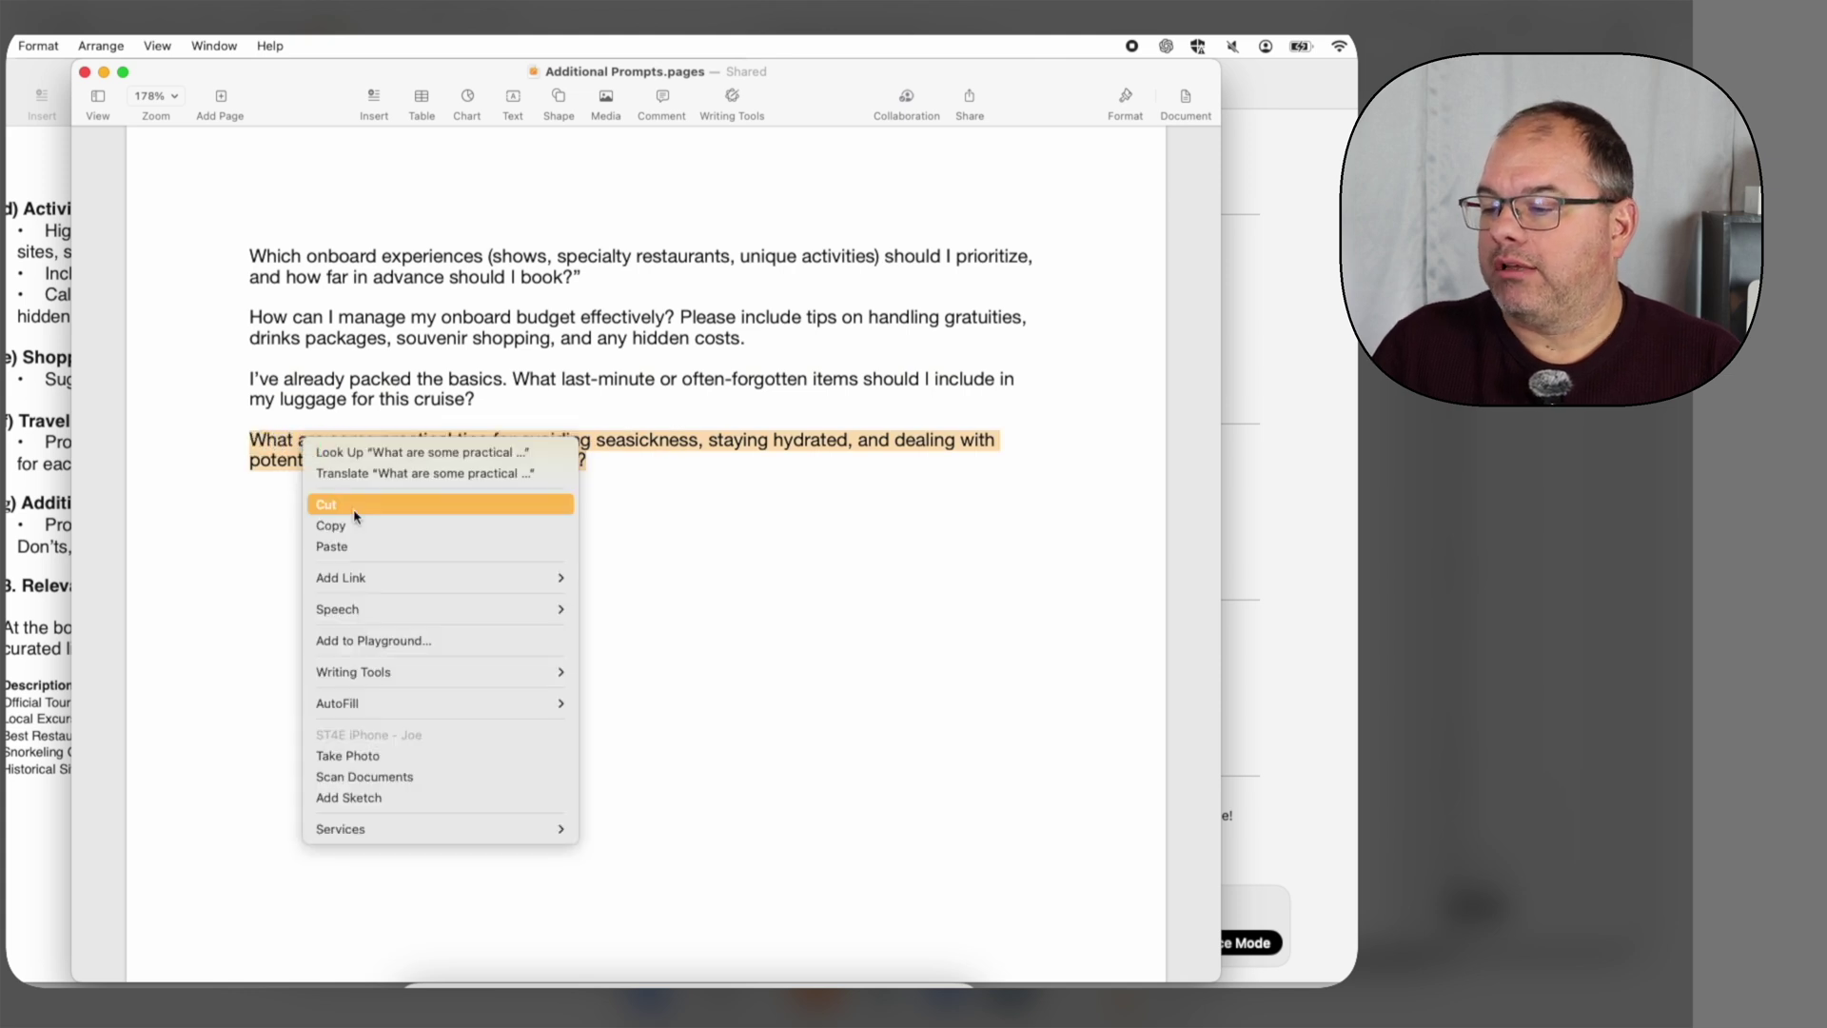
click(348, 526)
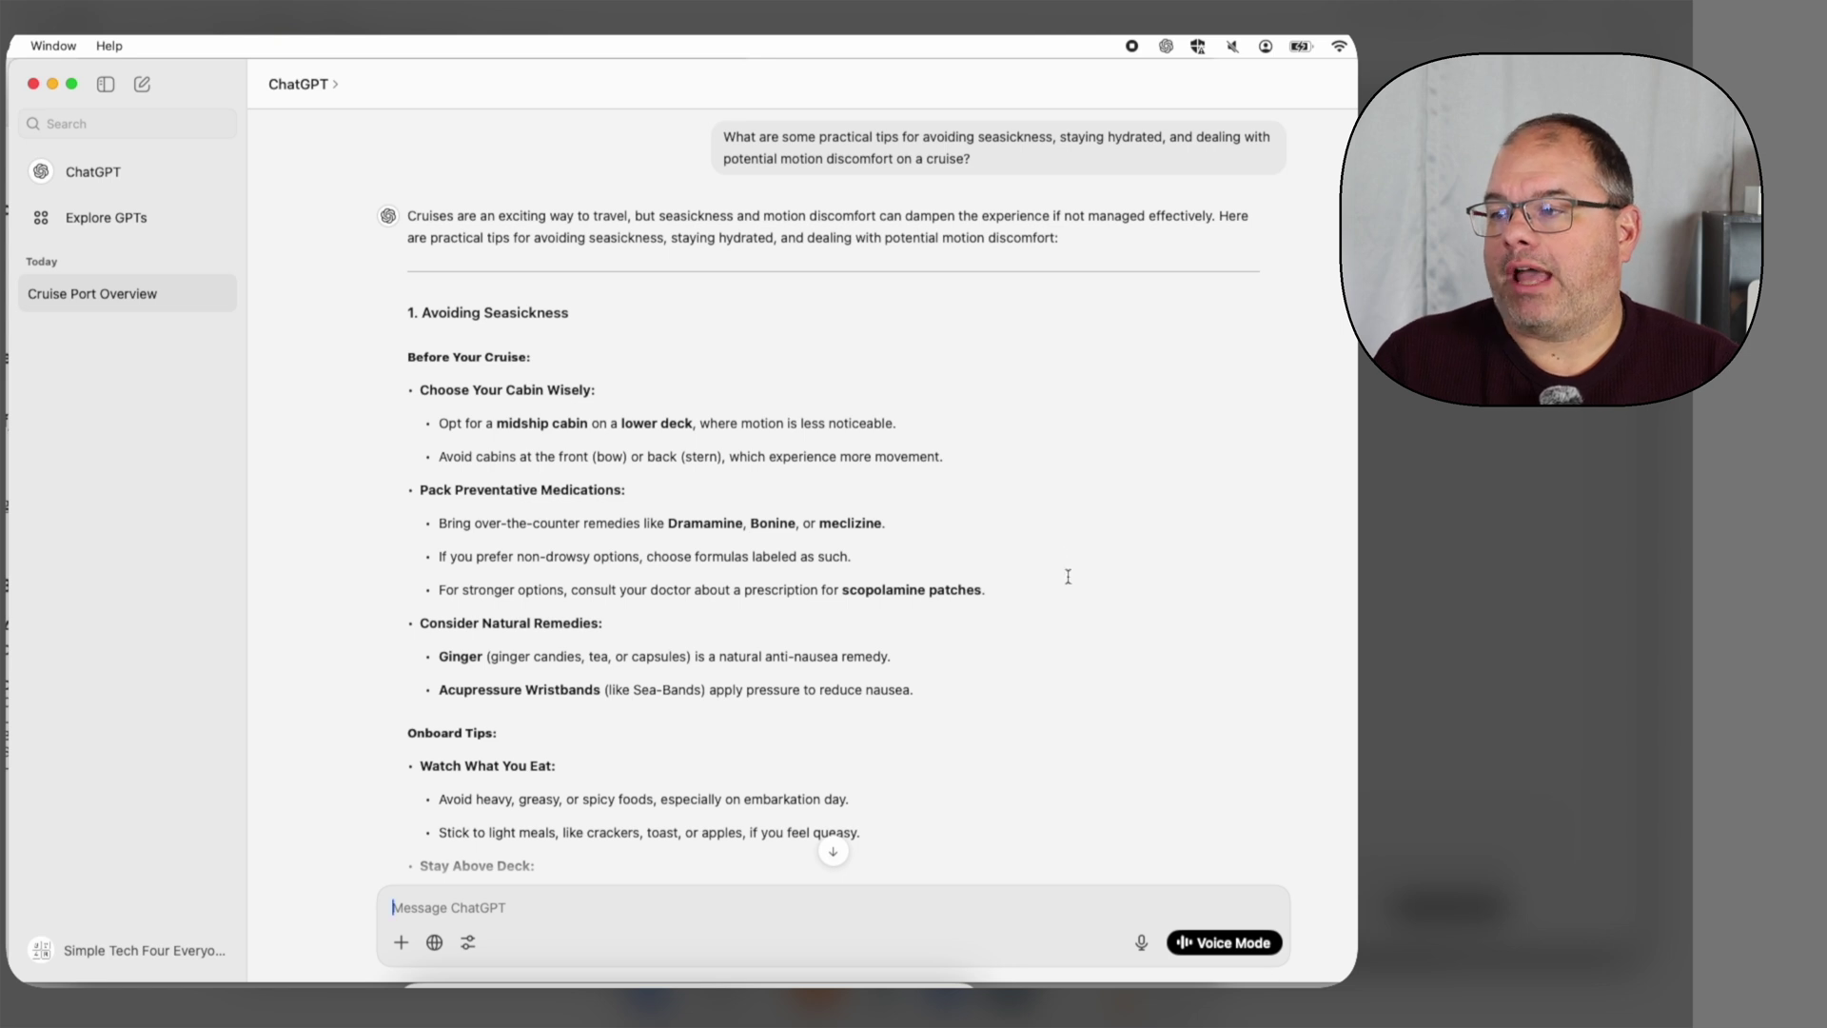
- Read the Avoiding Seasickness section in the ChatGPT answer, covering the pre-cruise advice and the onboard tips
scroll(1019, 567, down, 3)
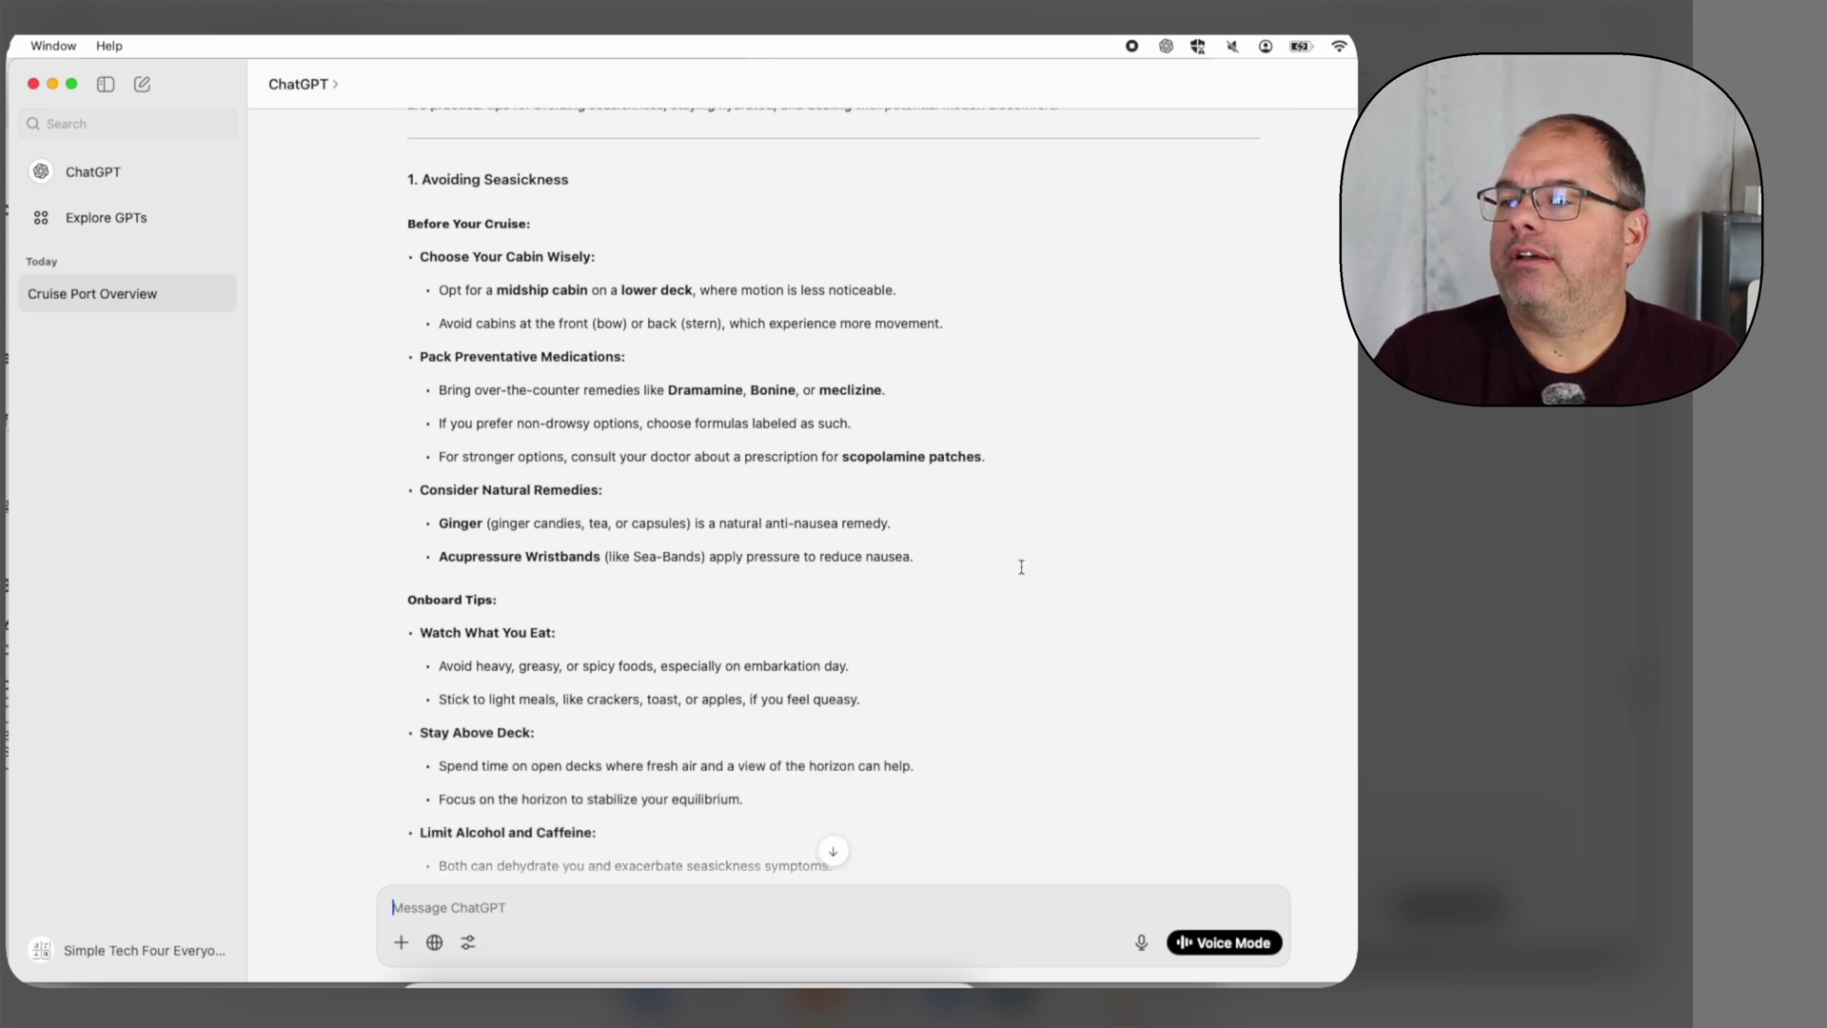
scroll(1022, 568, down, 1)
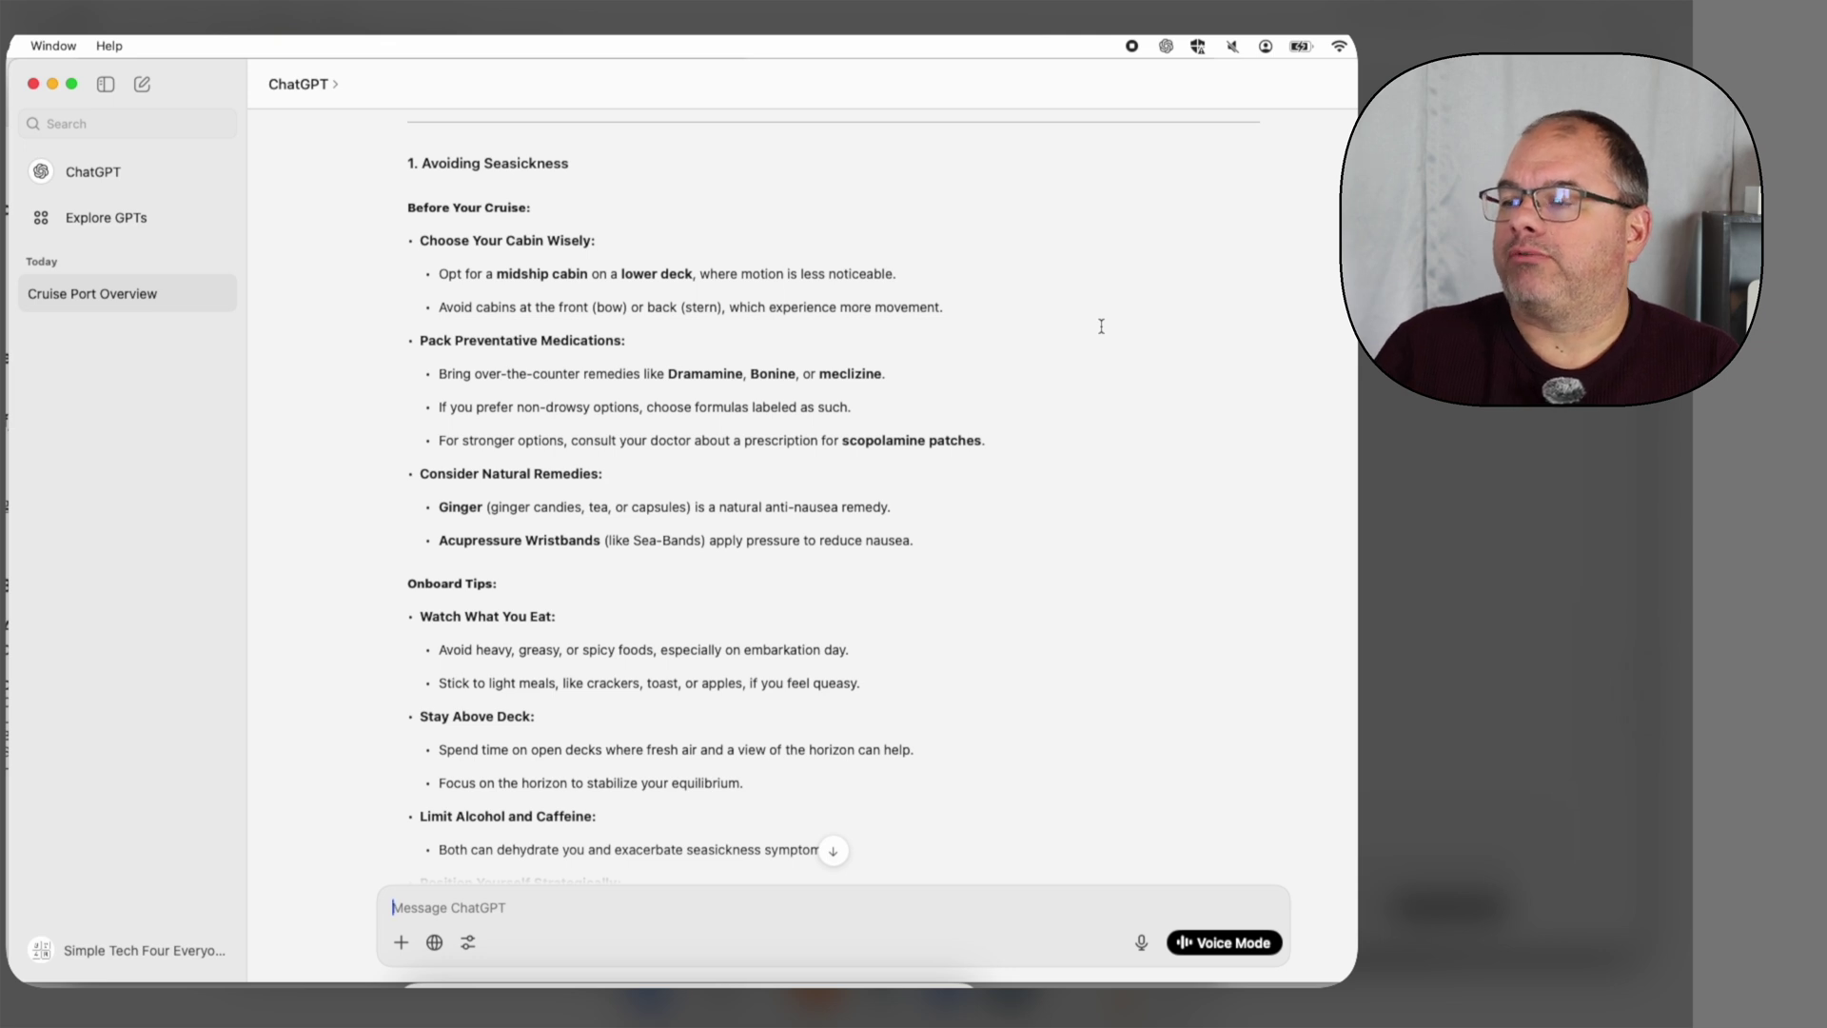
scroll(1101, 327, down, 3)
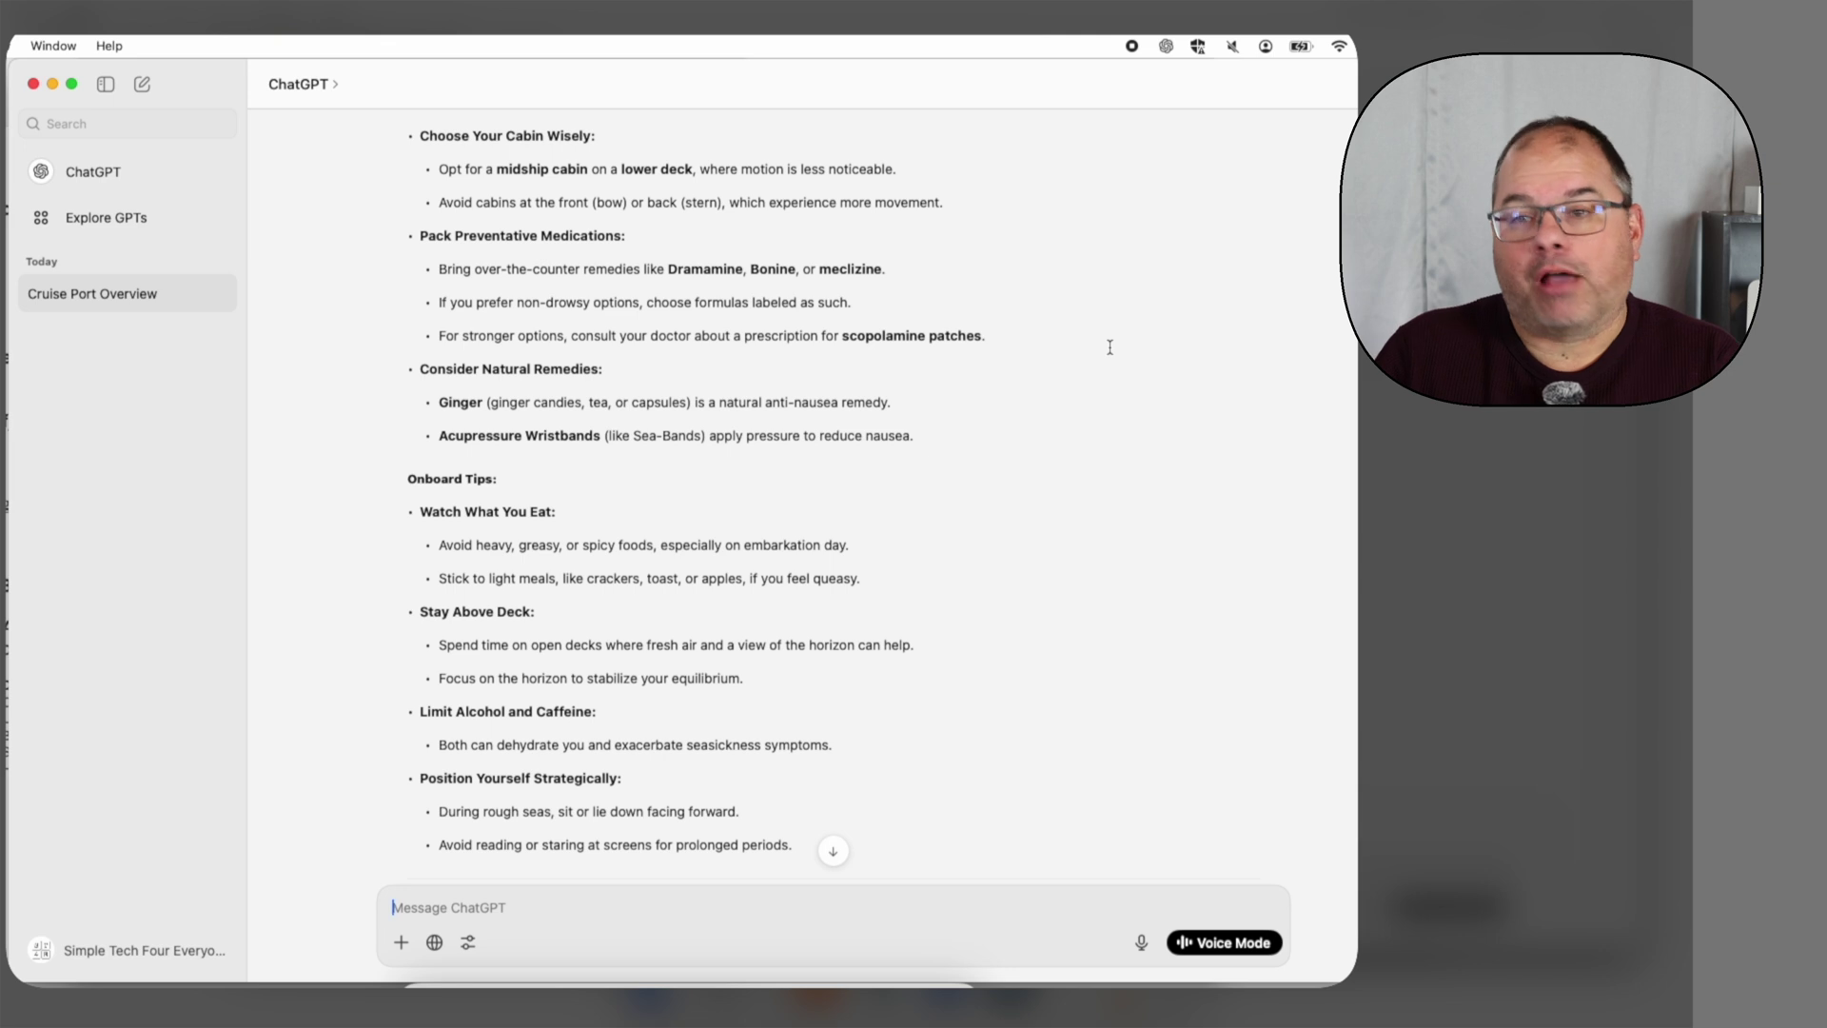
scroll(1110, 346, down, 2)
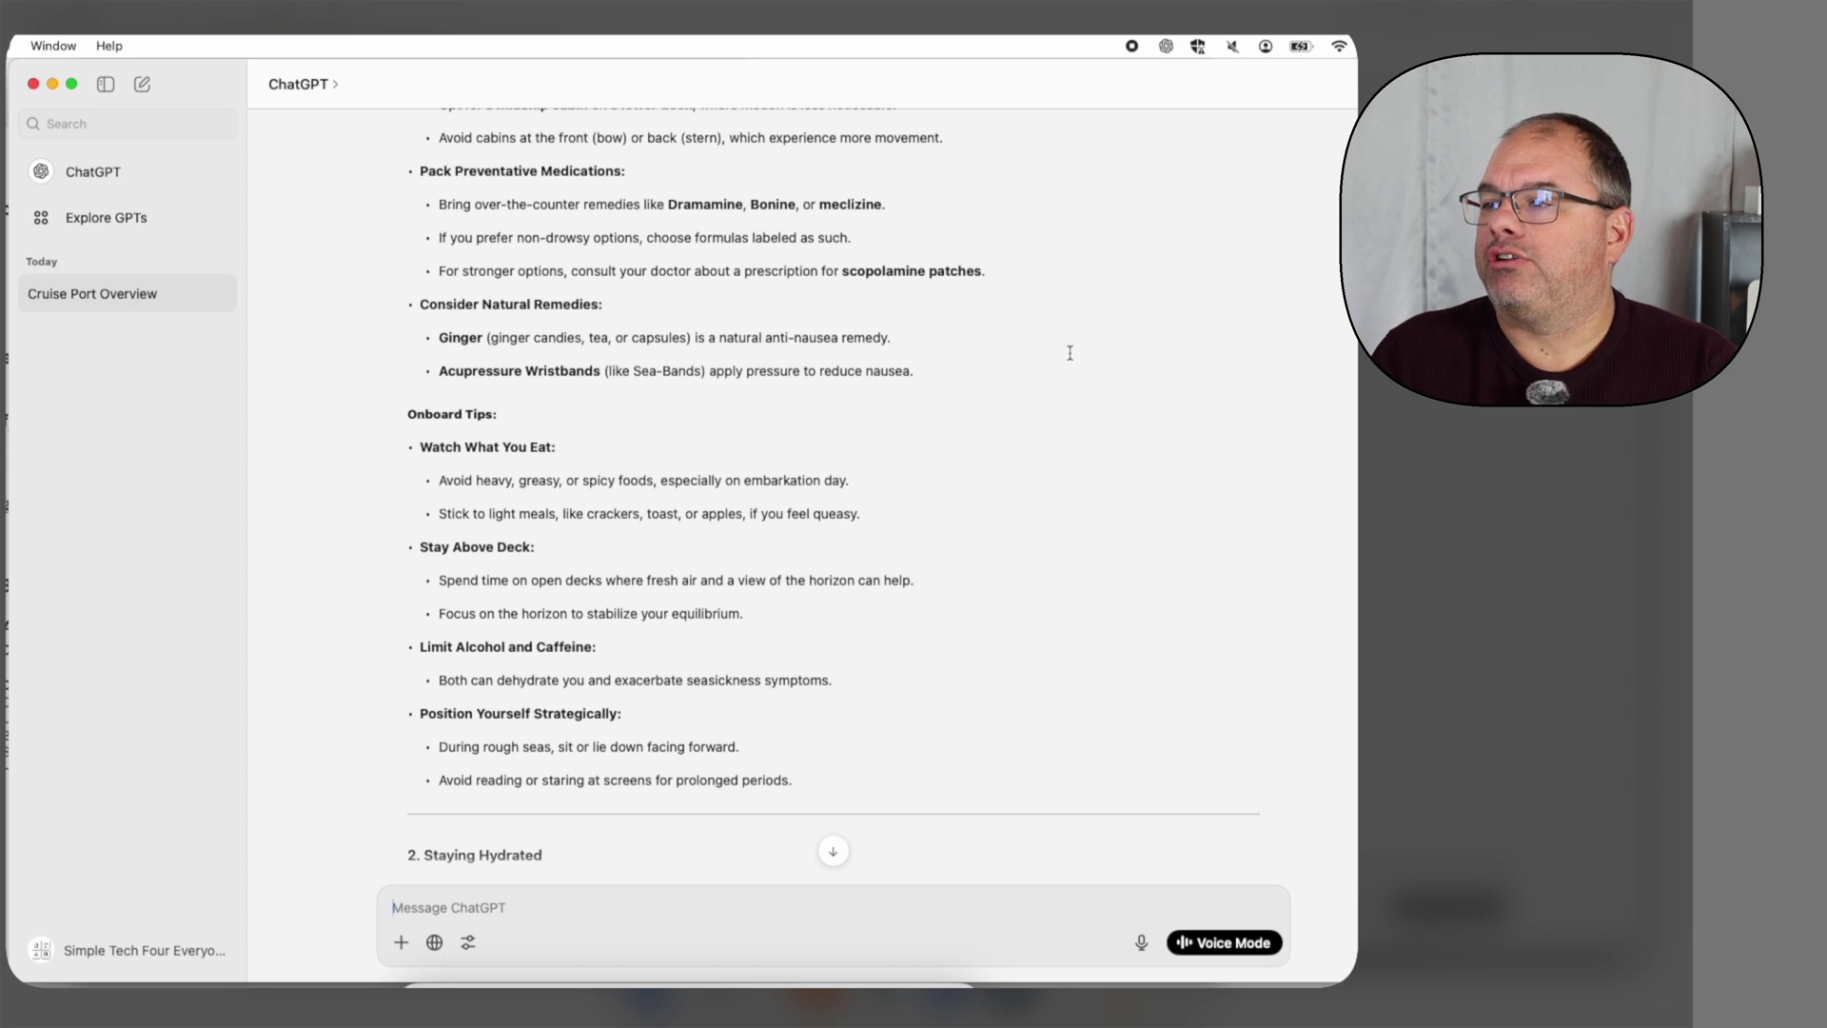
scroll(1068, 350, down, 2)
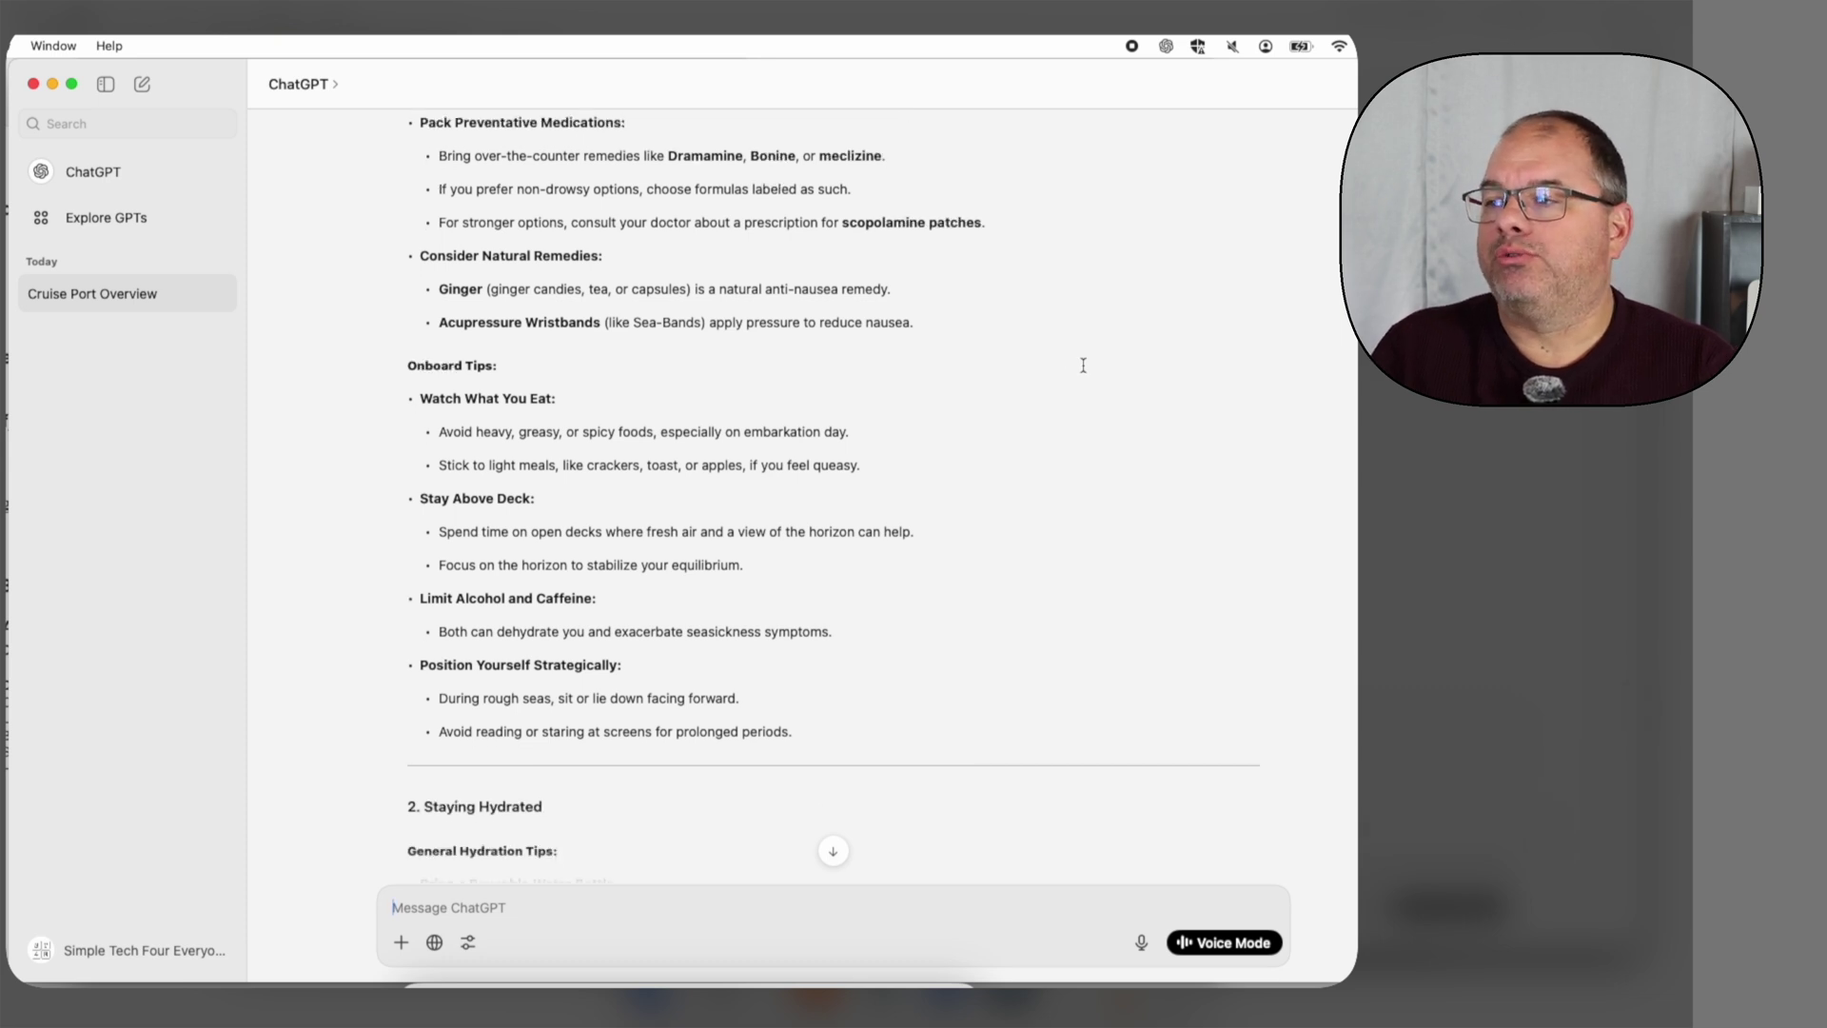
scroll(1112, 405, down, 4)
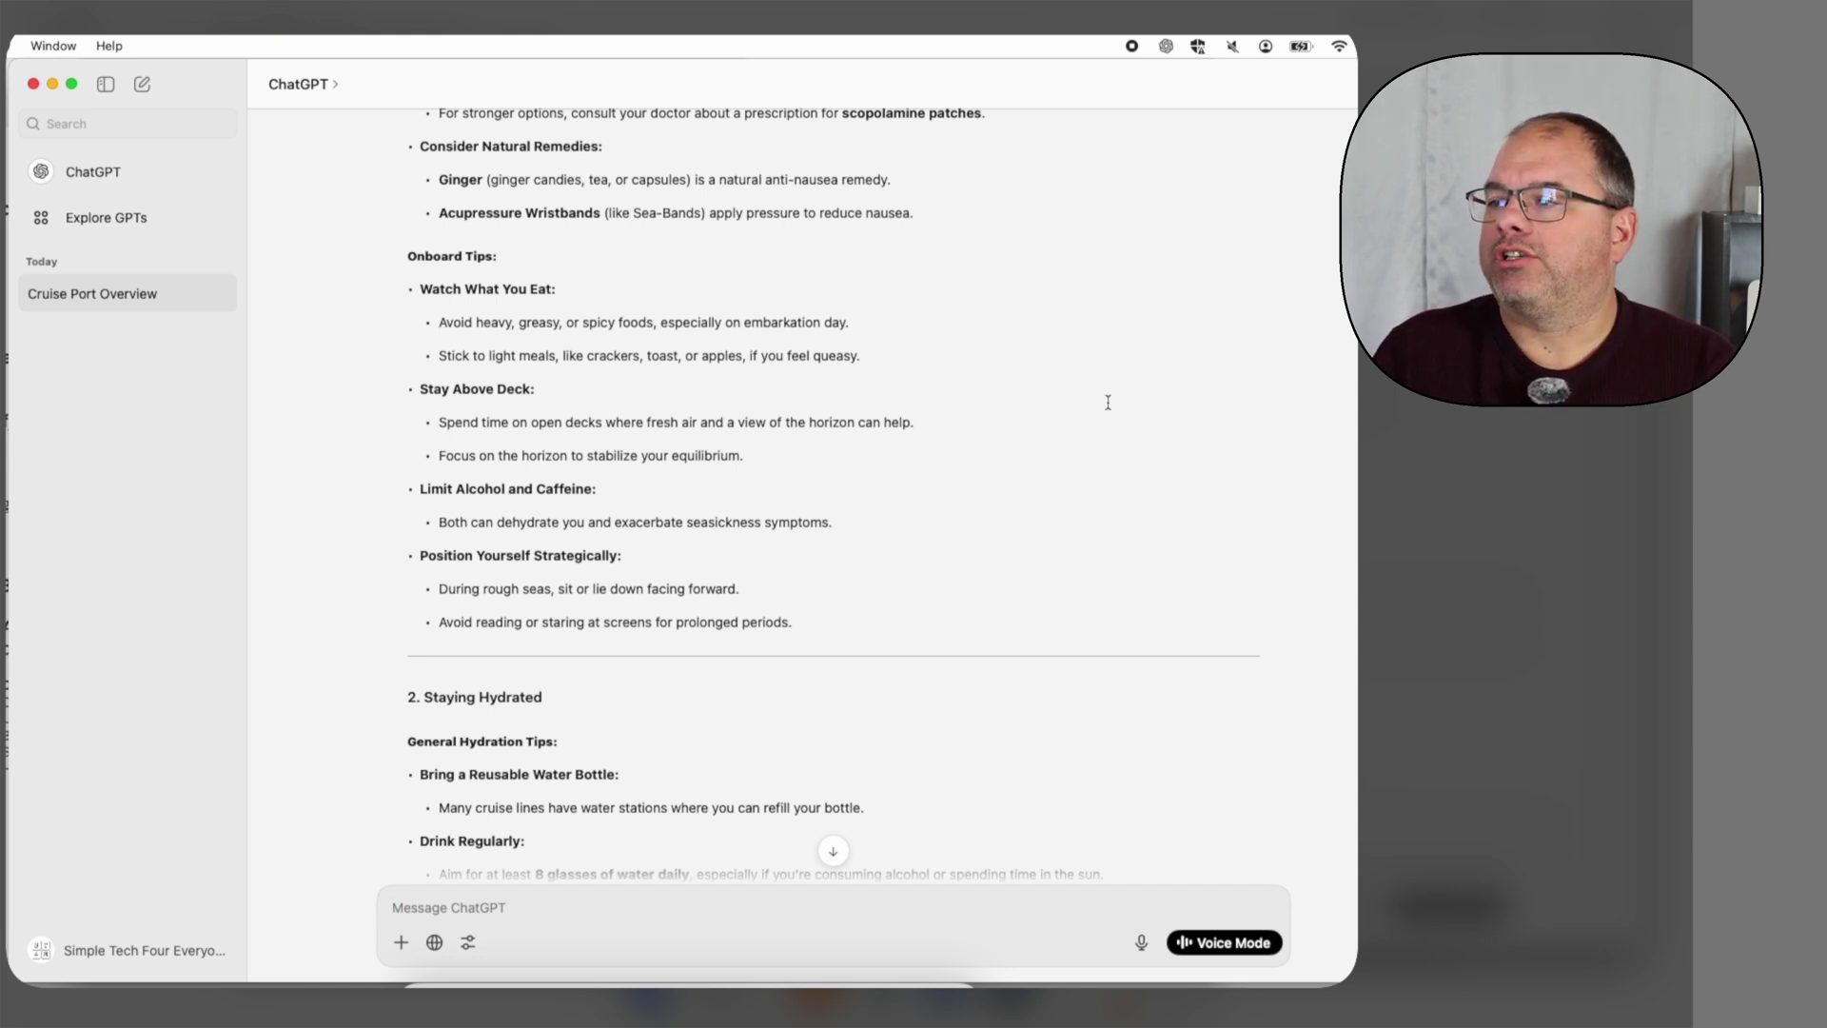
scroll(1108, 402, down, 2)
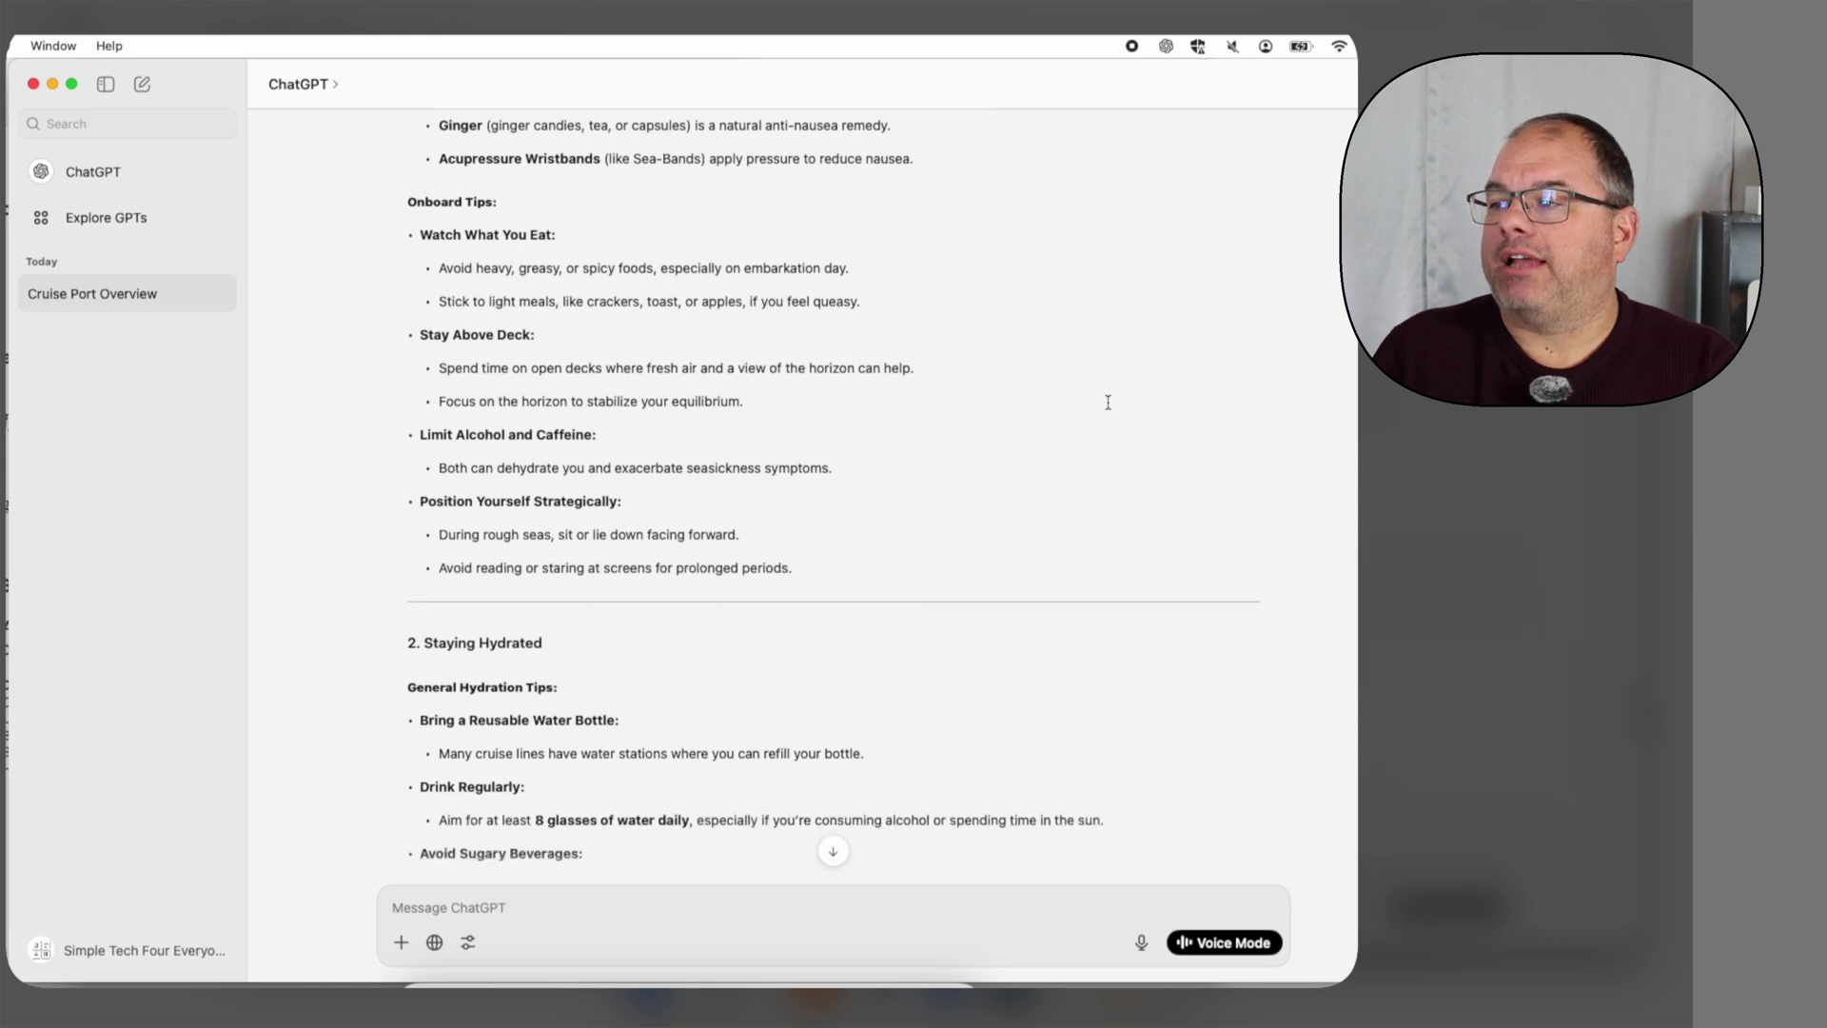
scroll(1108, 402, up, 3)
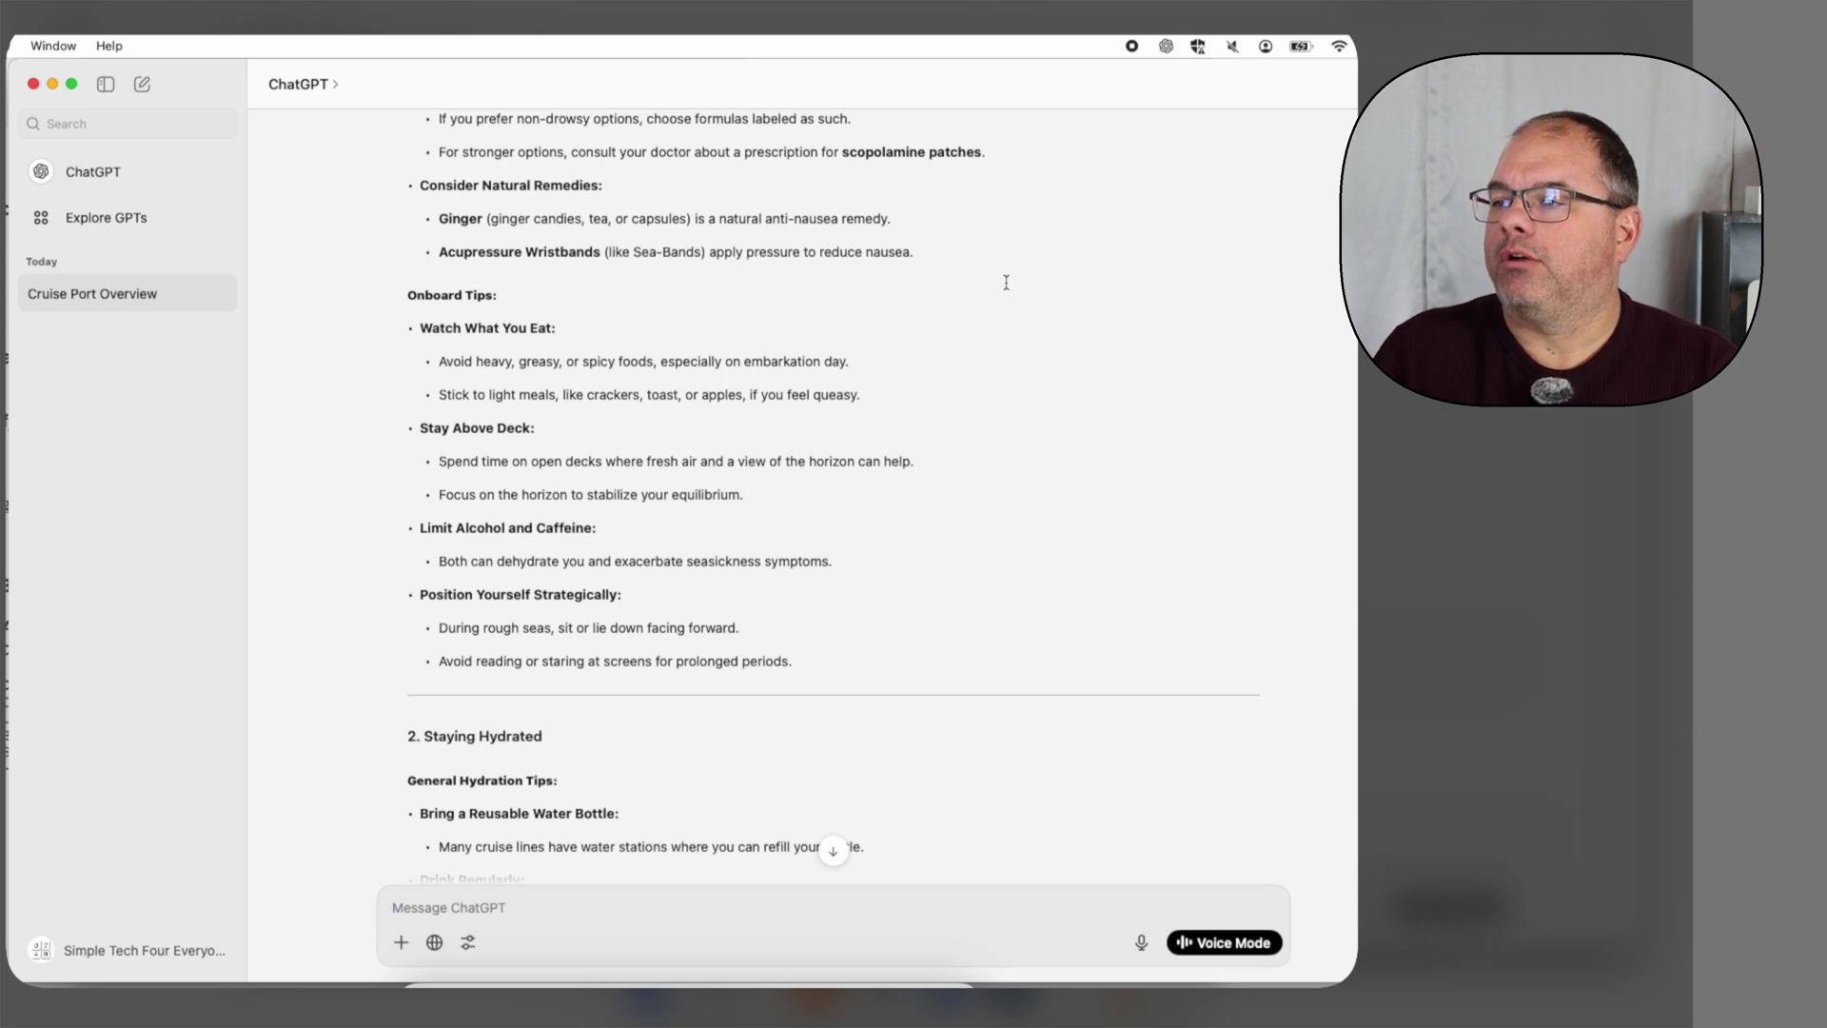
scroll(1006, 282, down, 3)
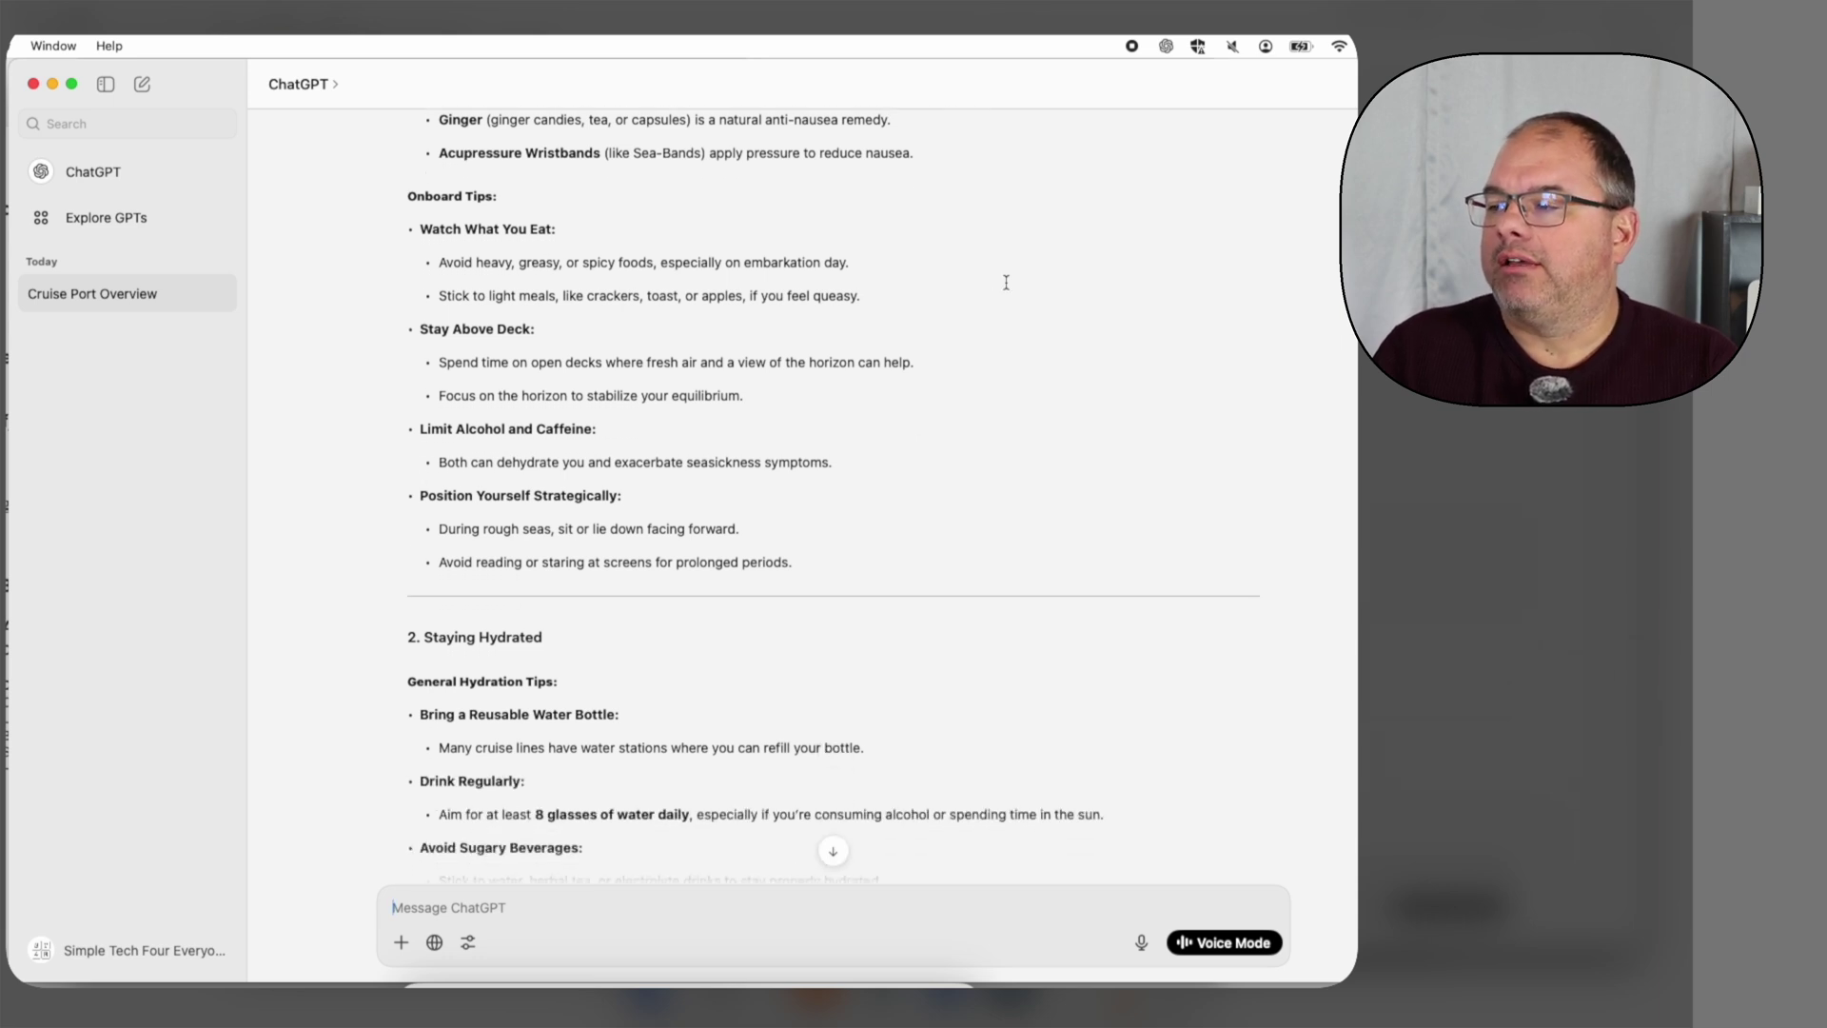
- Read the rest of the answer on staying hydrated, motion discomfort and general wellness through the advice on when to seek help
scroll(1006, 283, down, 1)
scroll(1008, 301, down, 3)
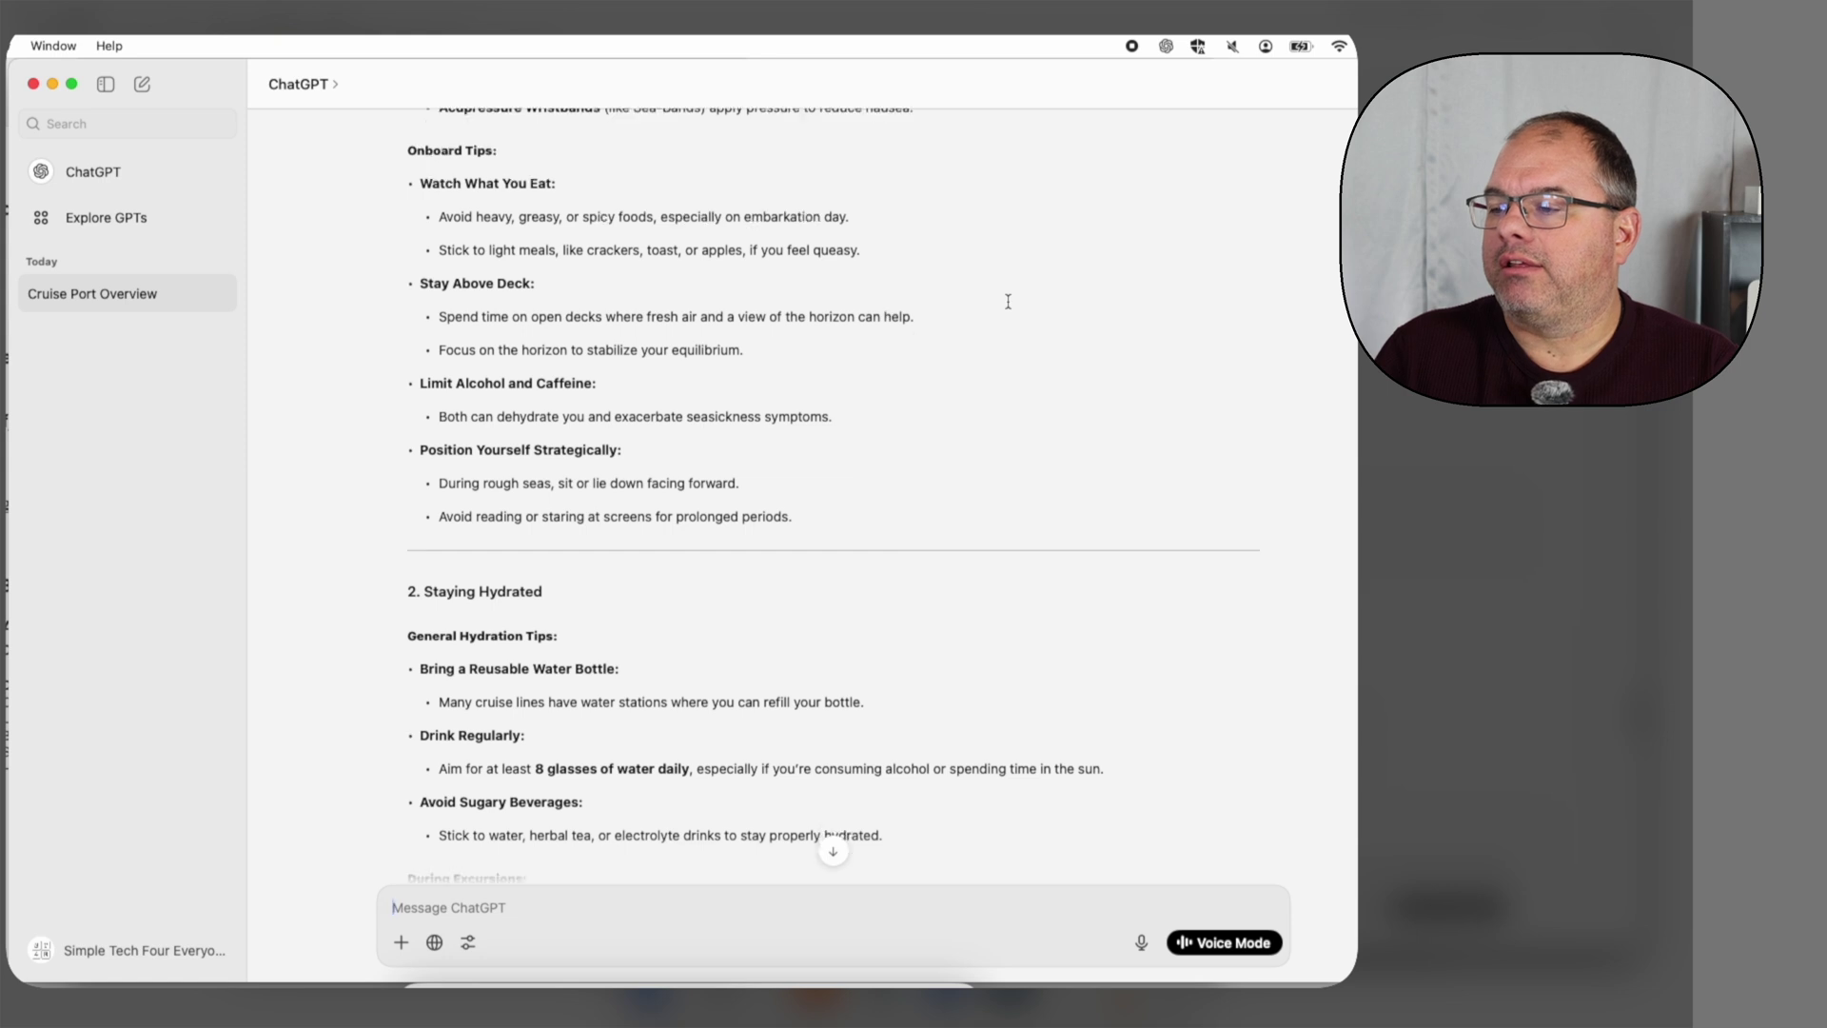
scroll(1021, 313, down, 3)
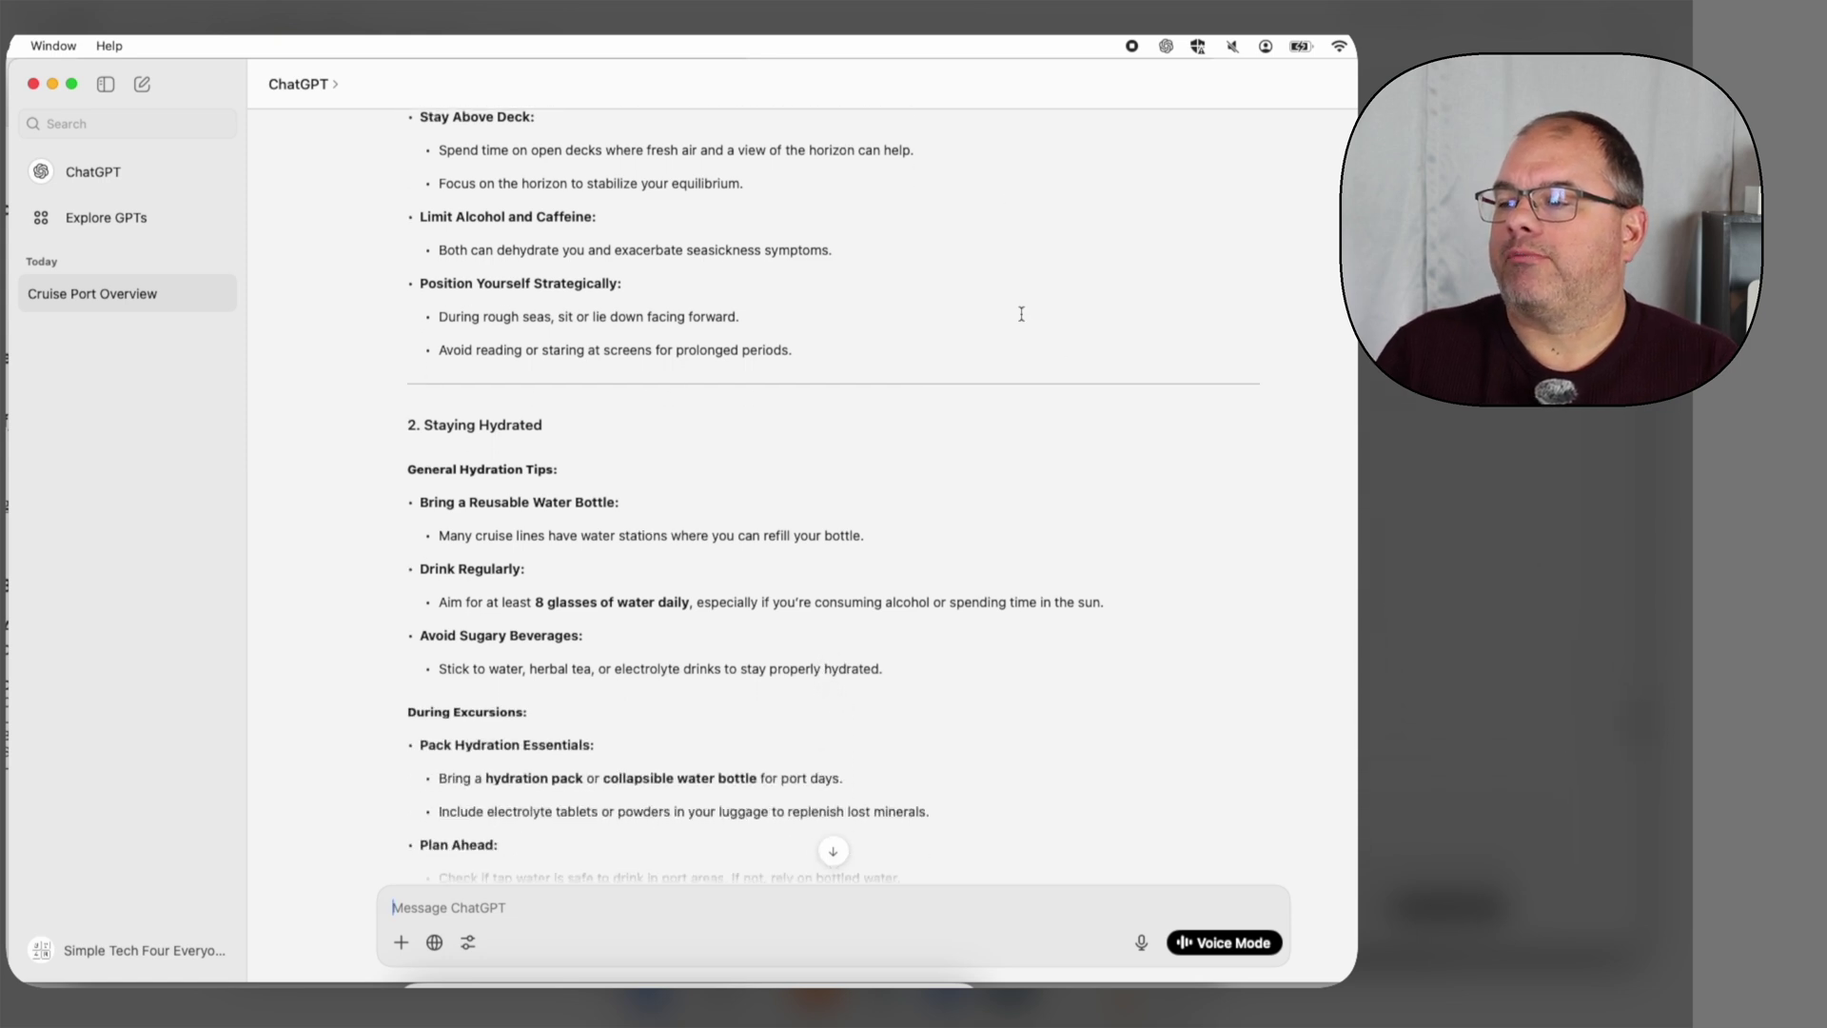
scroll(1101, 382, down, 2)
scroll(1184, 437, down, 10)
scroll(1186, 437, down, 3)
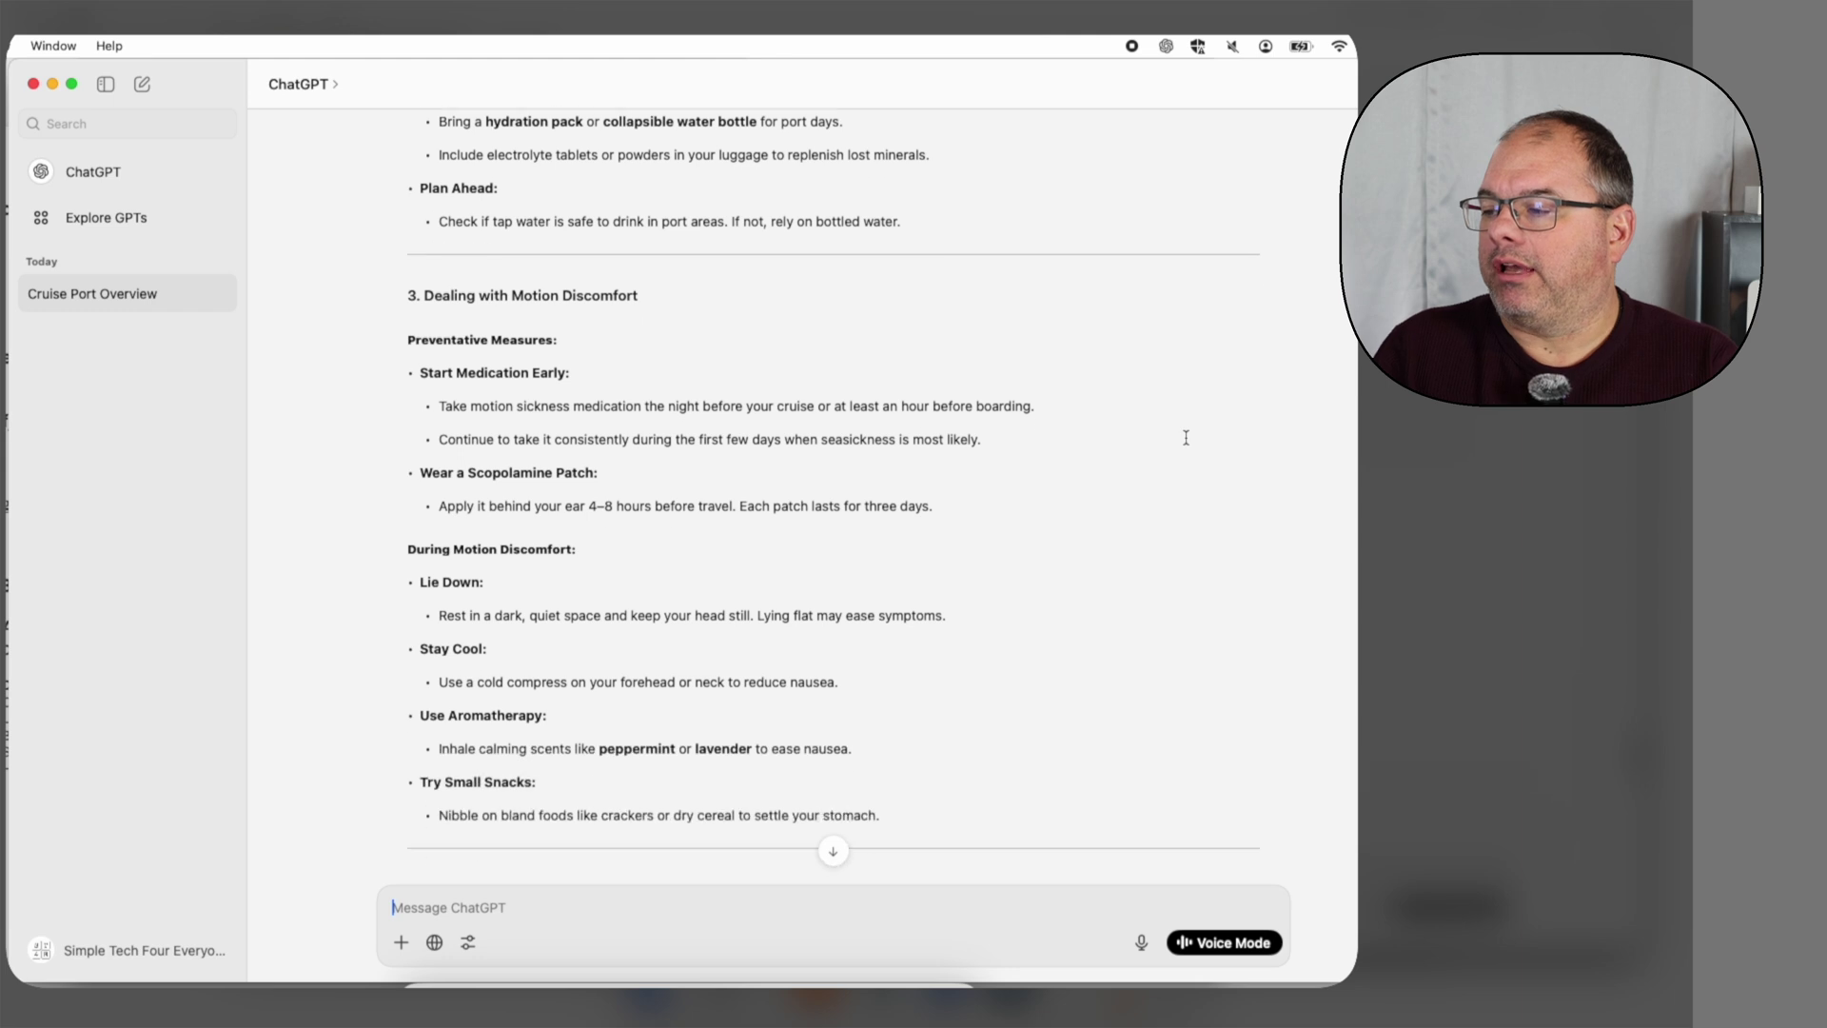
scroll(1185, 437, down, 7)
scroll(1186, 437, down, 3)
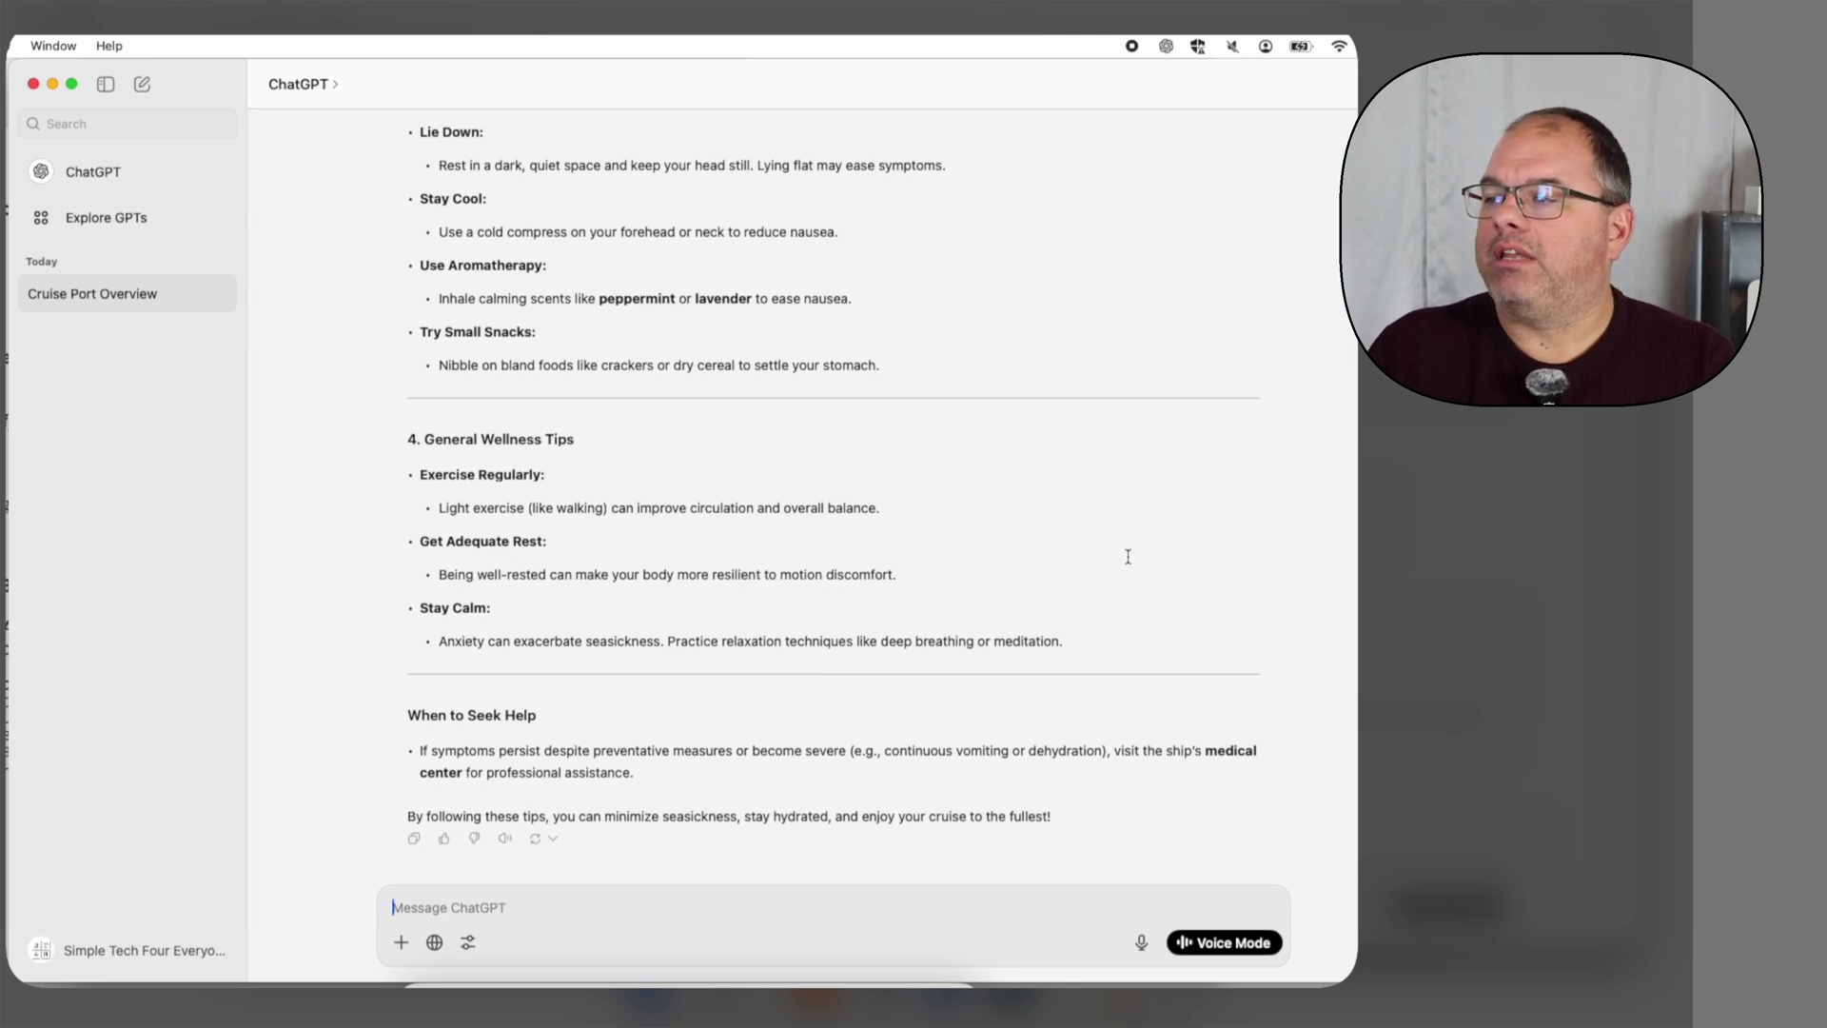
- Switch to ChatGPT Template Creation.pages and review the prompt for the template, the Cruise Overview fields and the Output Requirements
click(878, 997)
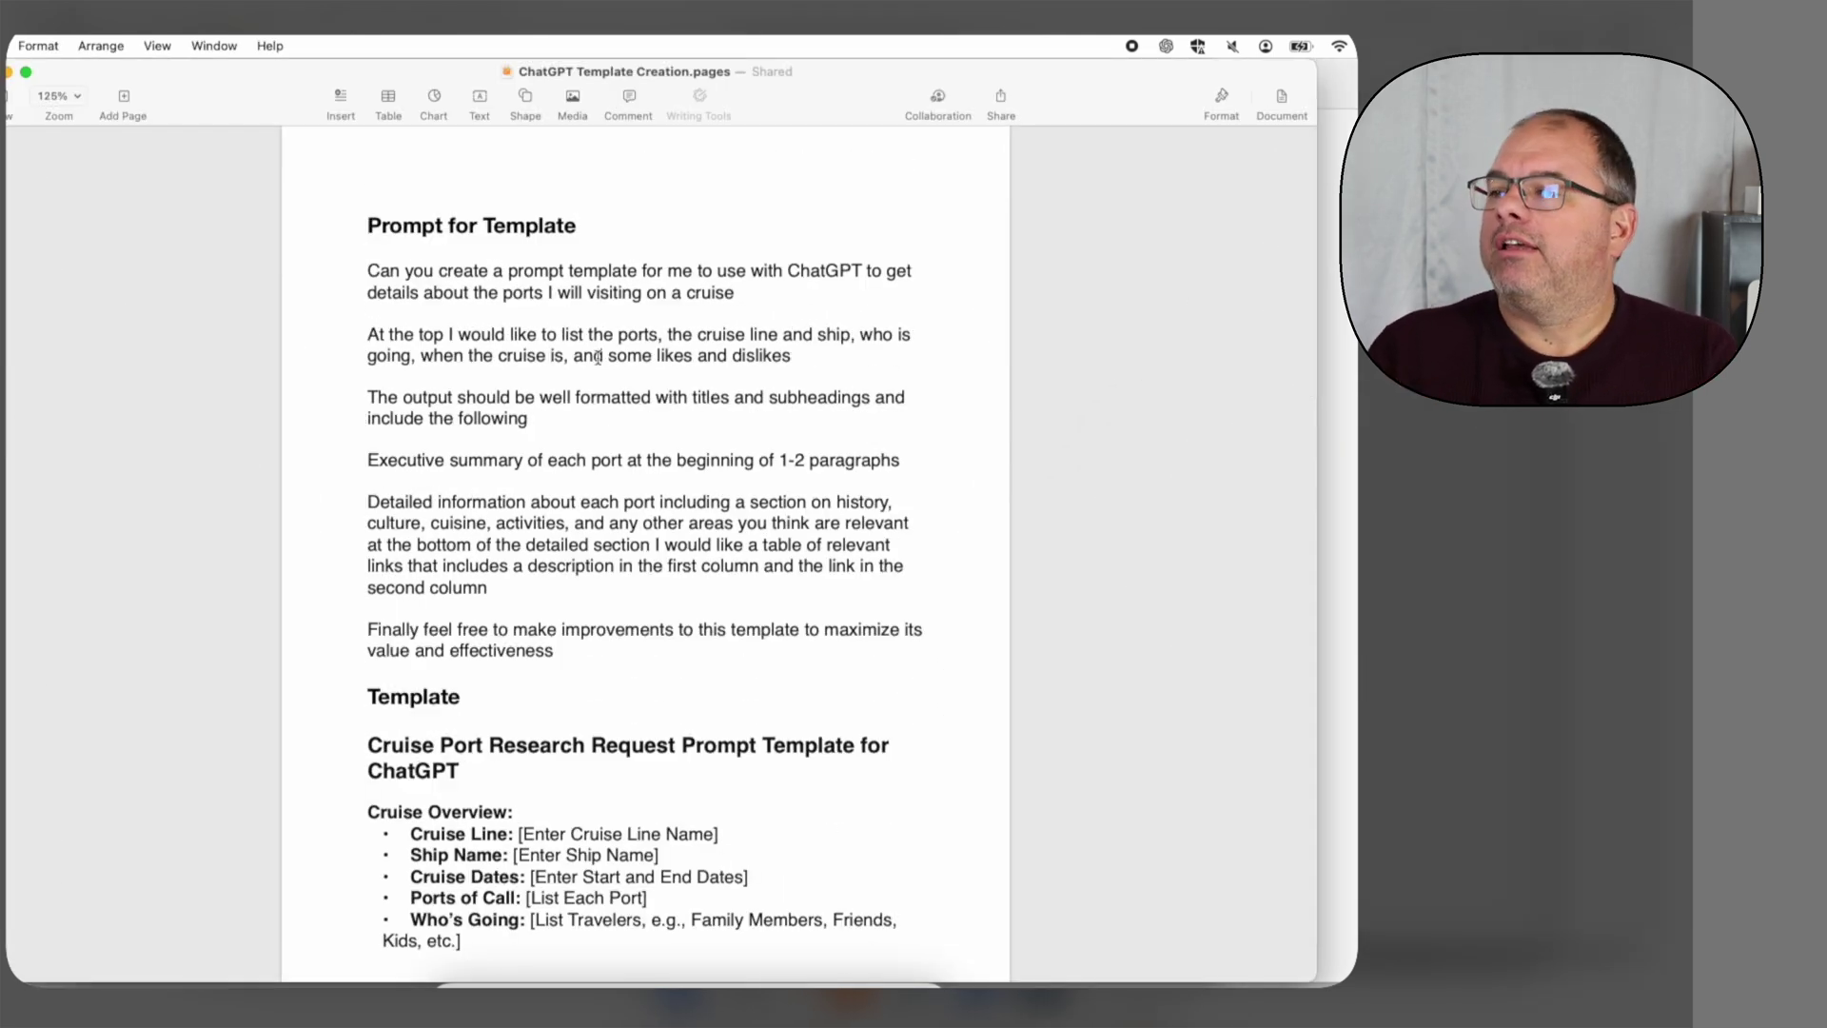
click(367, 273)
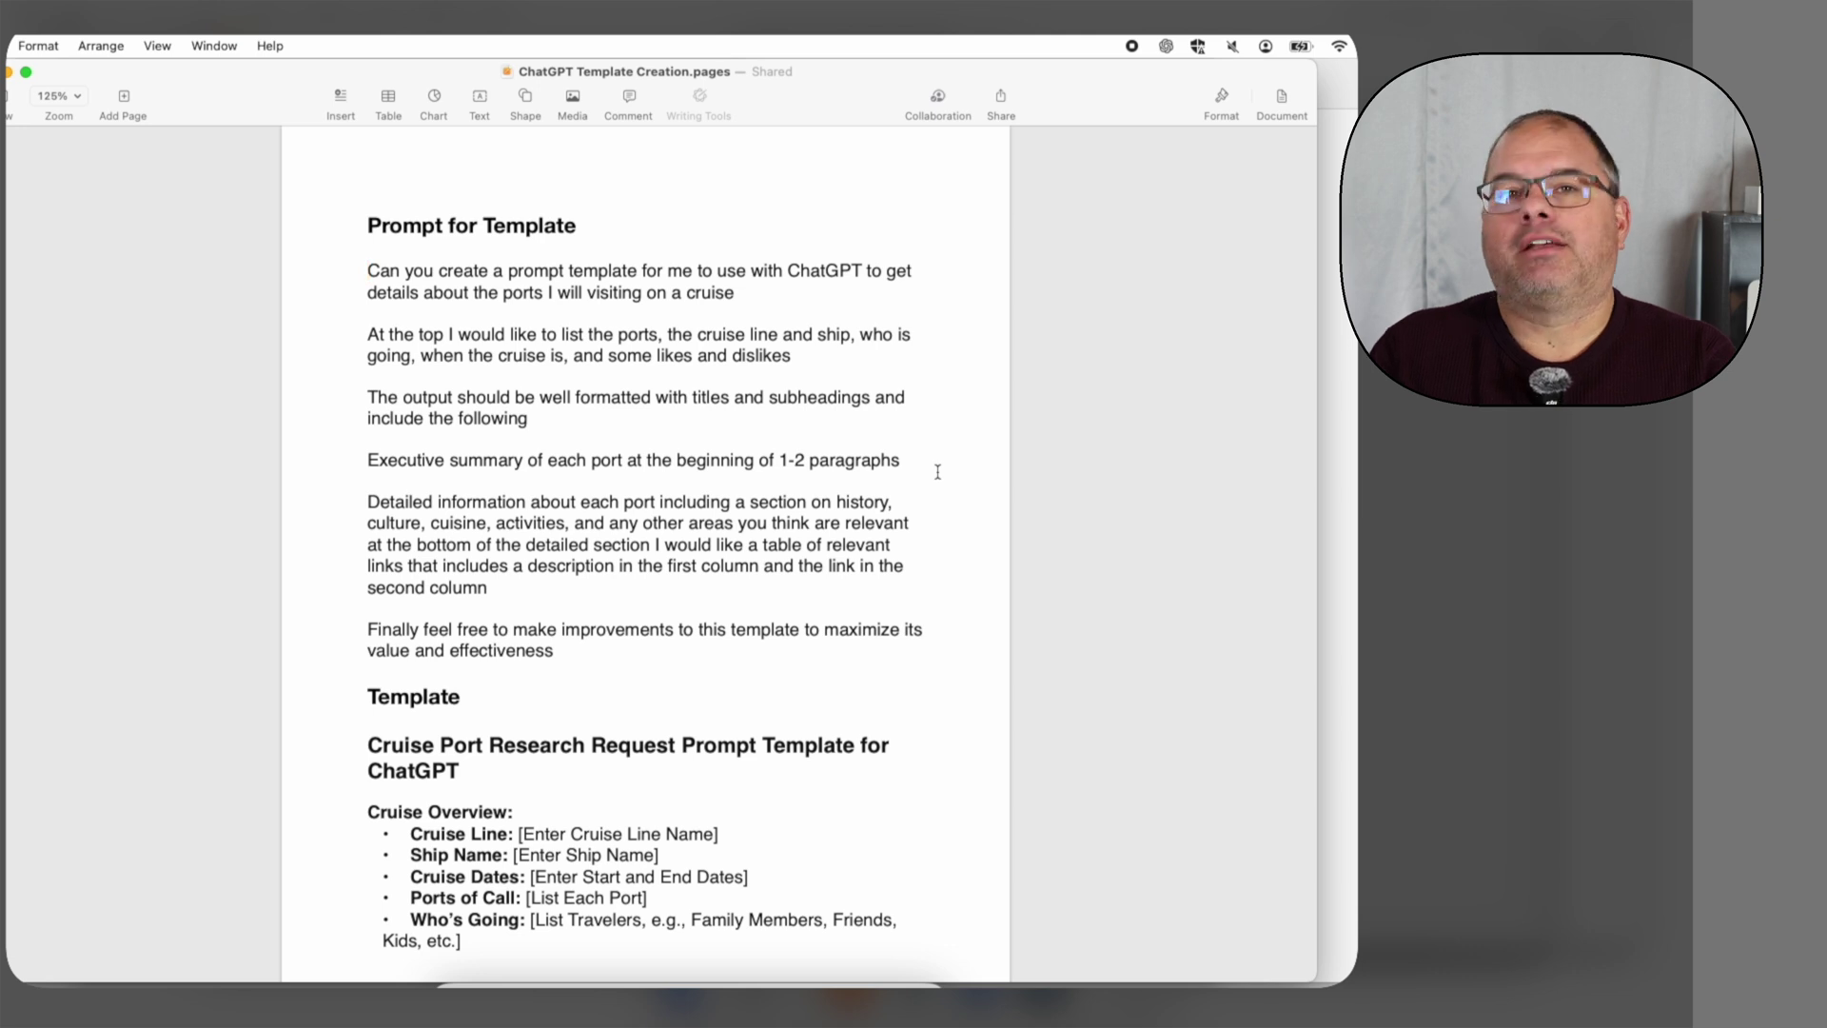
scroll(937, 472, down, 3)
scroll(937, 472, down, 1)
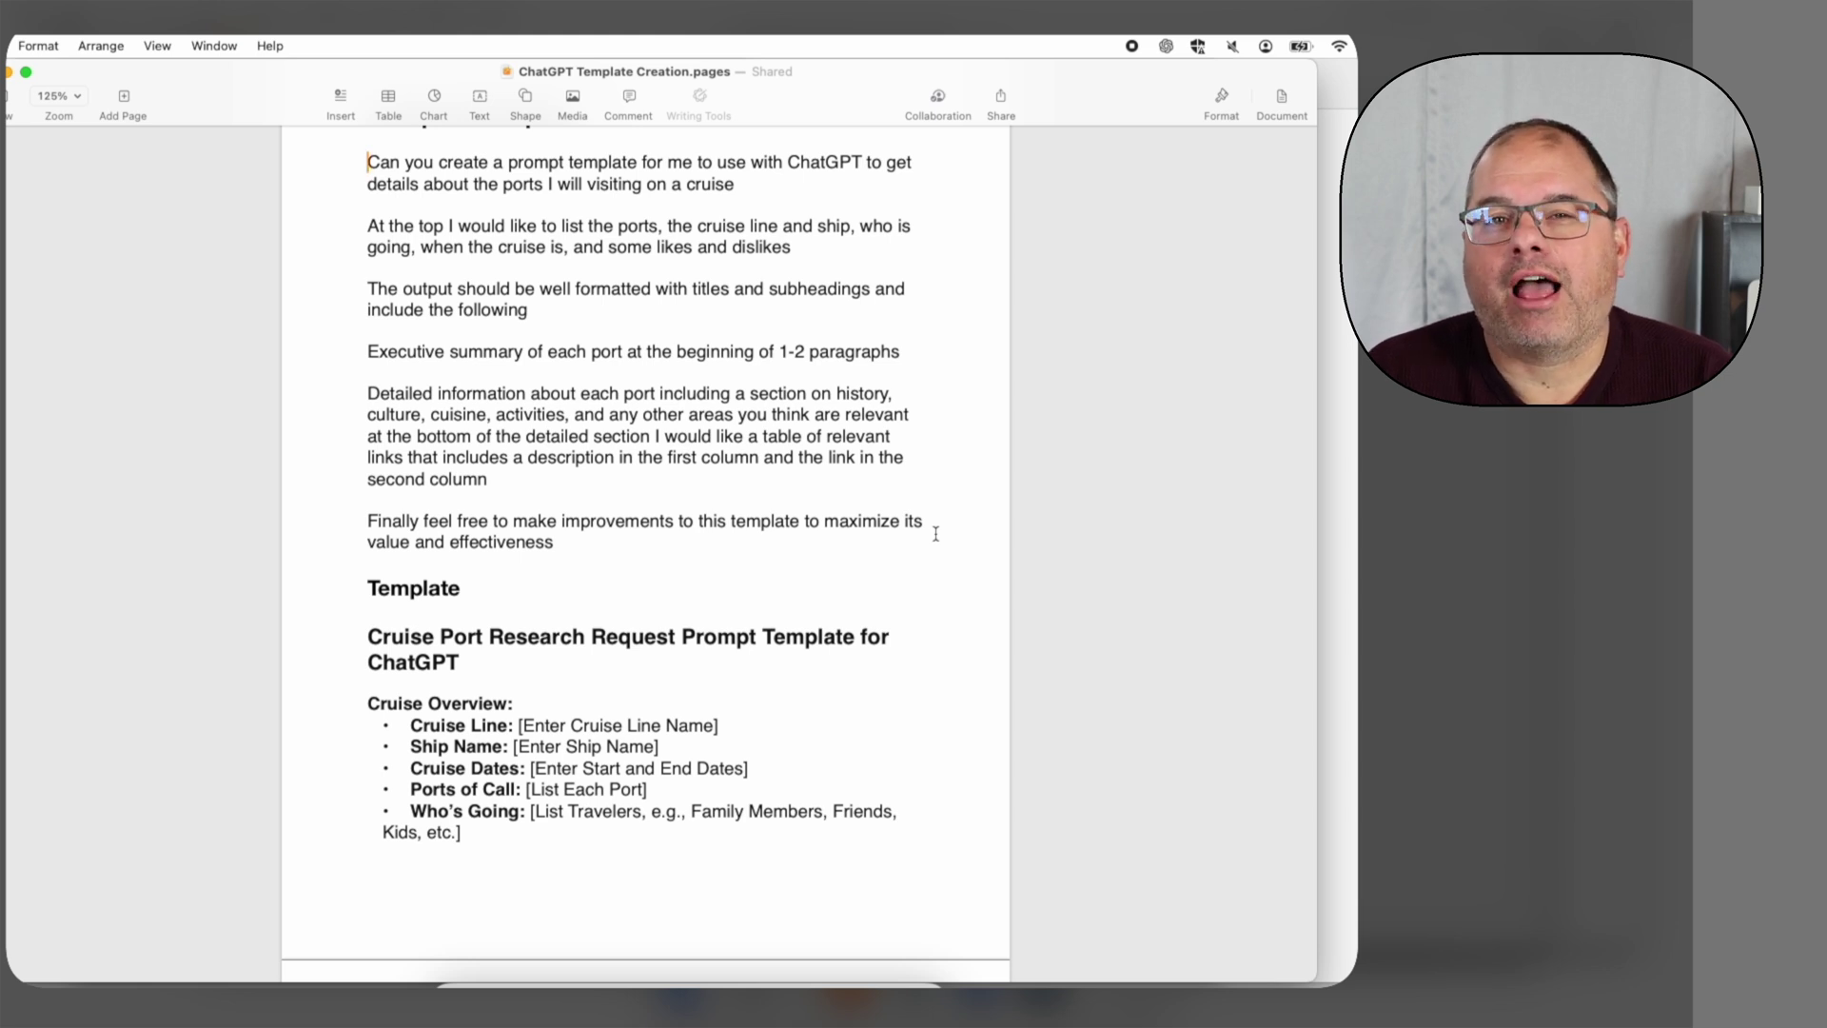
scroll(804, 591, down, 5)
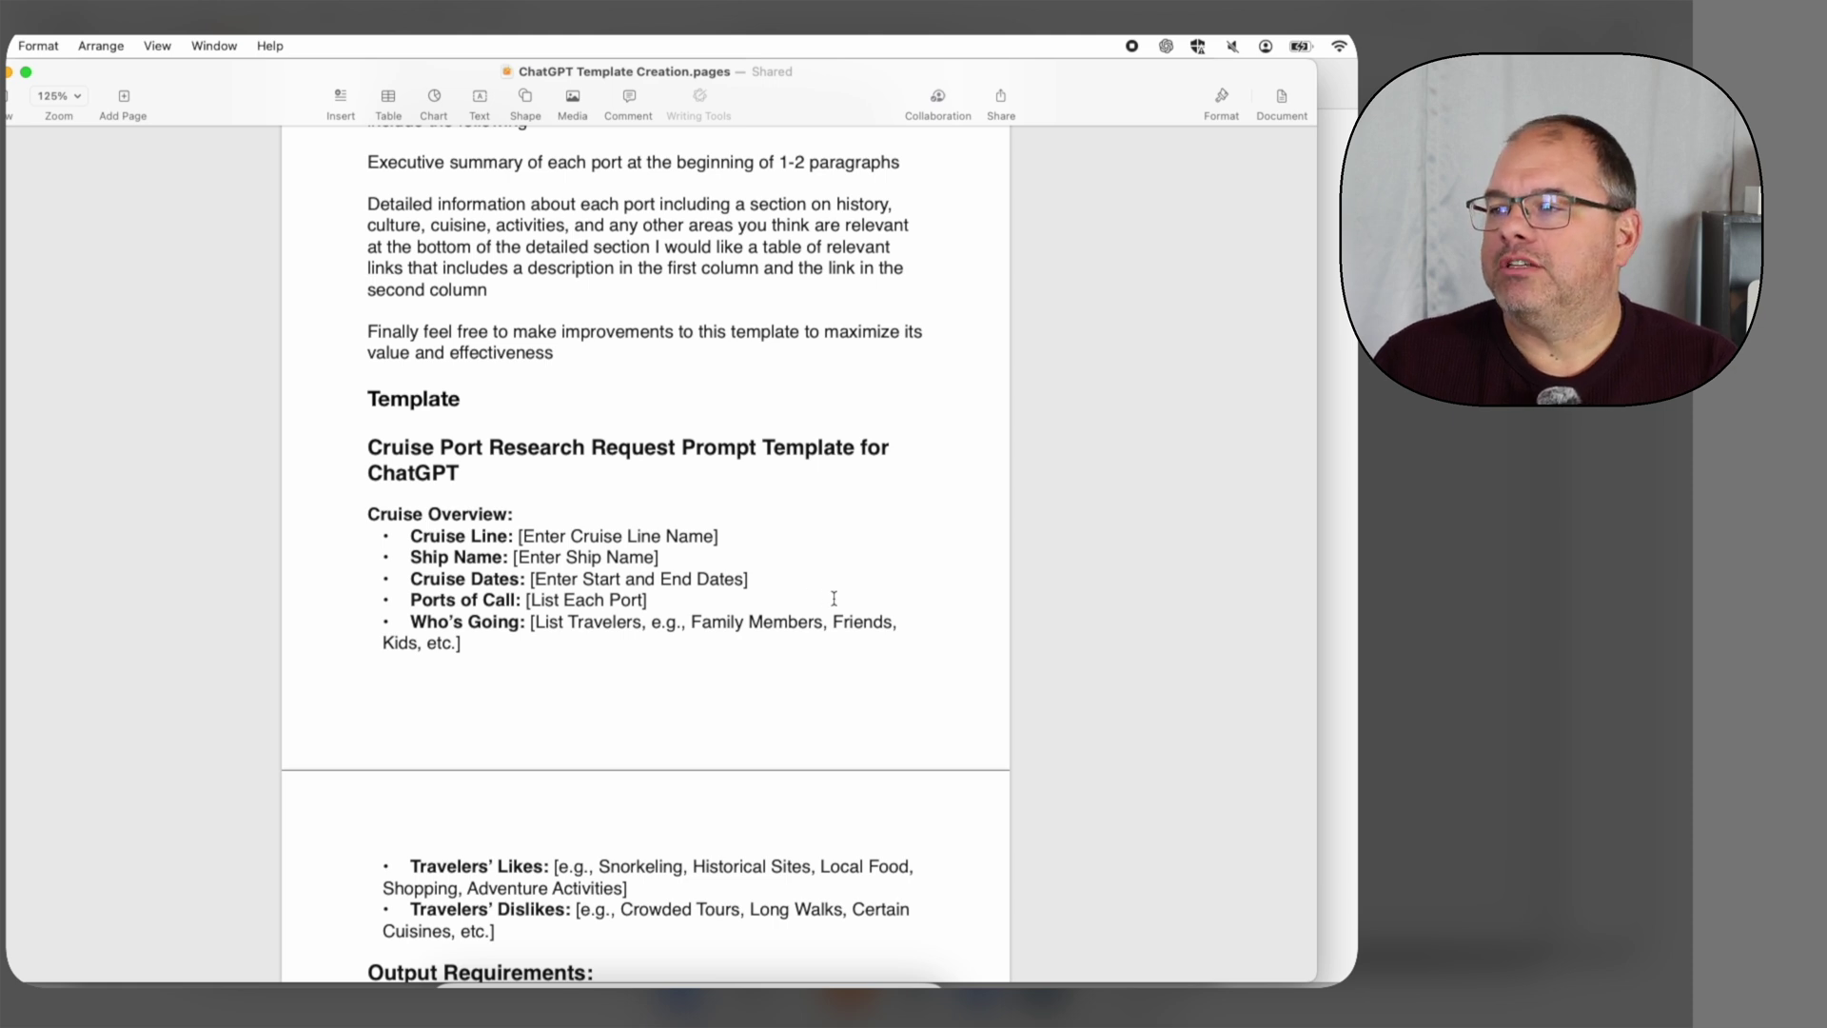
scroll(819, 598, down, 3)
scroll(834, 606, down, 5)
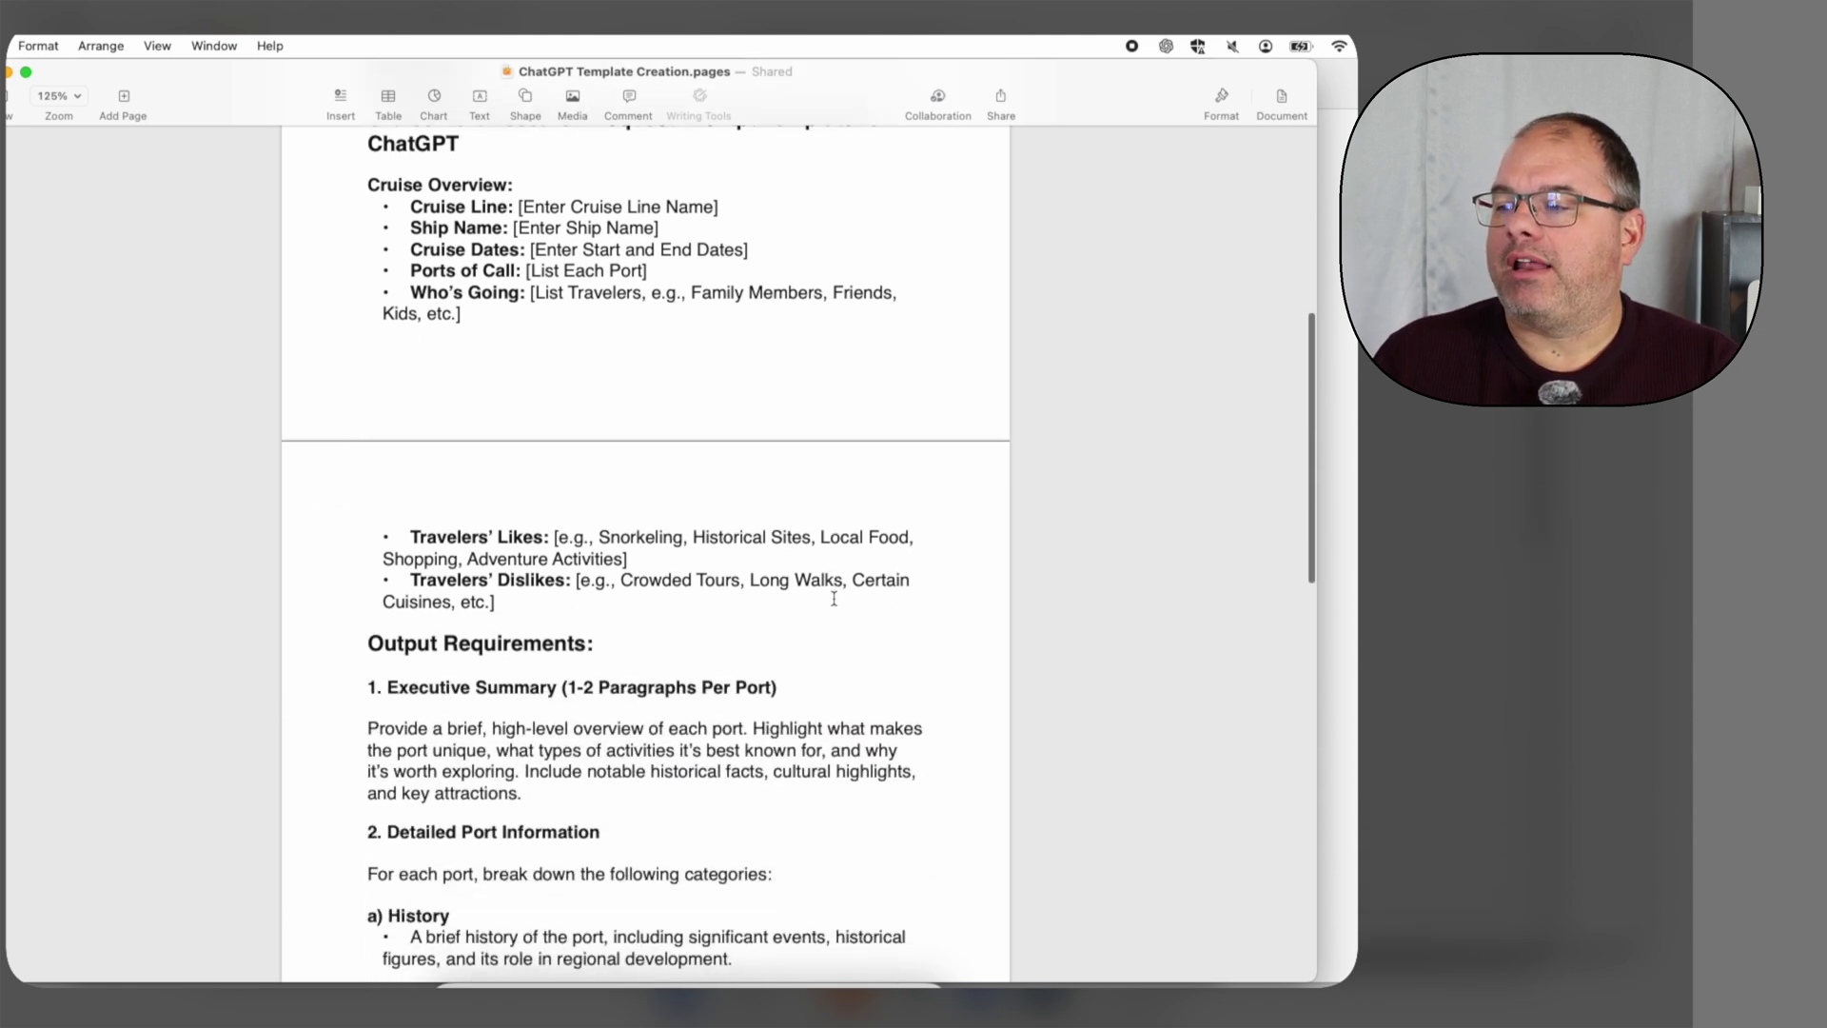